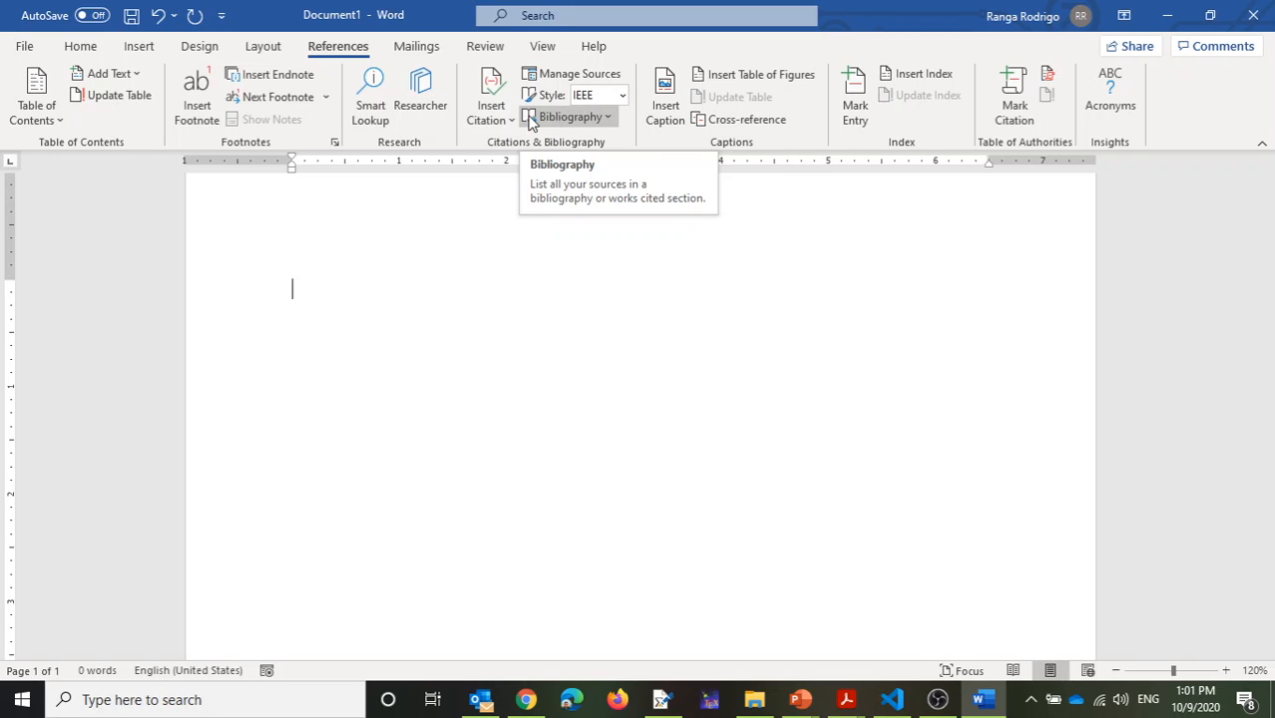
# Create a new source in the document's source manager and set its type to Book
pyautogui.click(554, 78)
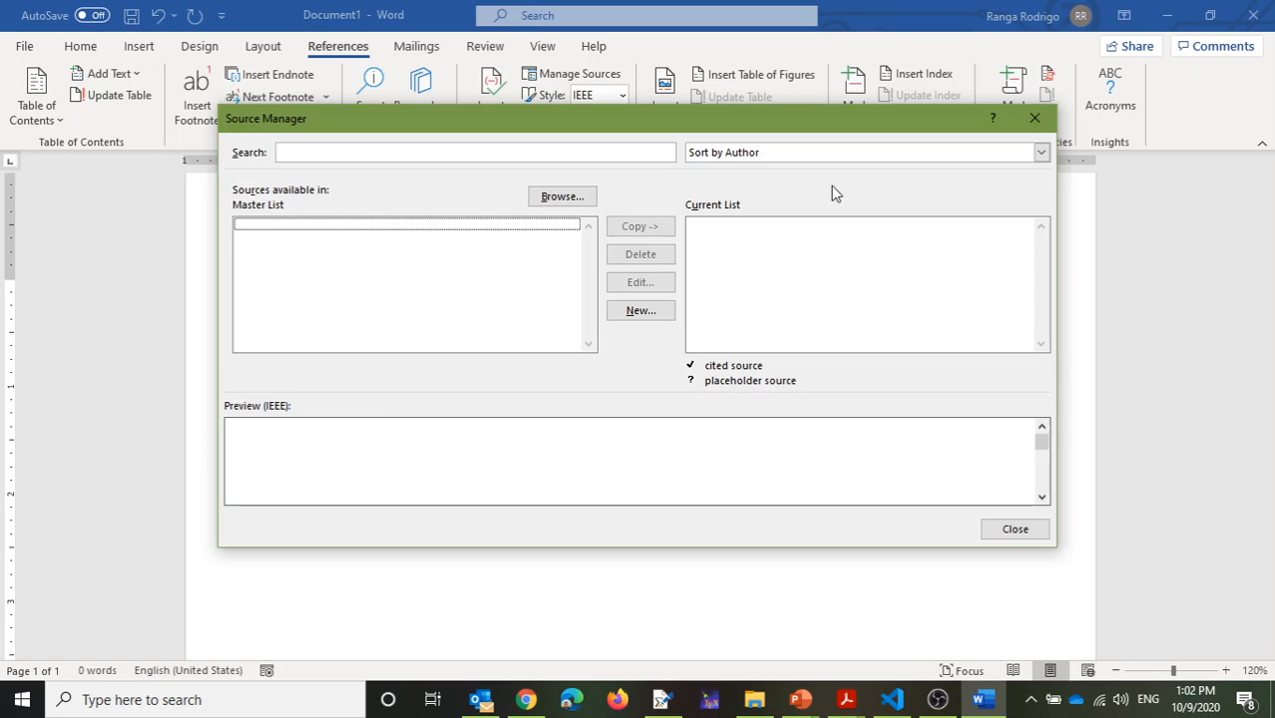
pyautogui.hotkey('alt', 'Tab')
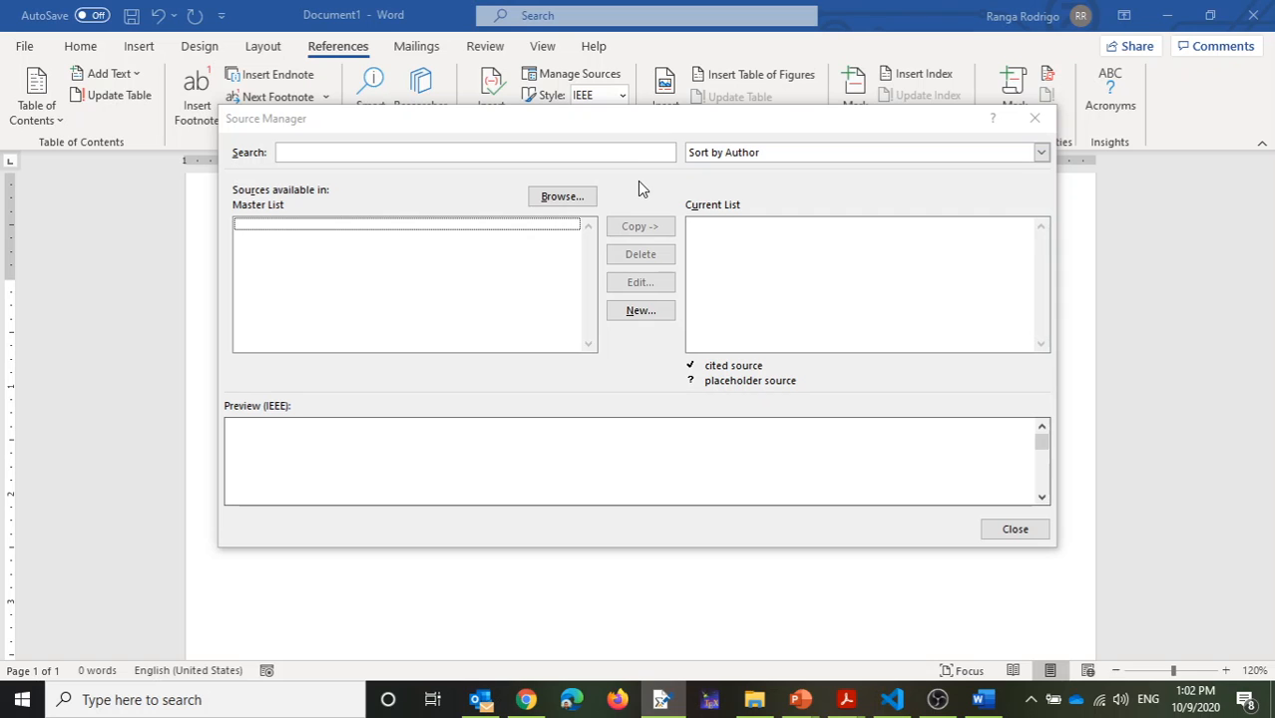
pyautogui.click(643, 311)
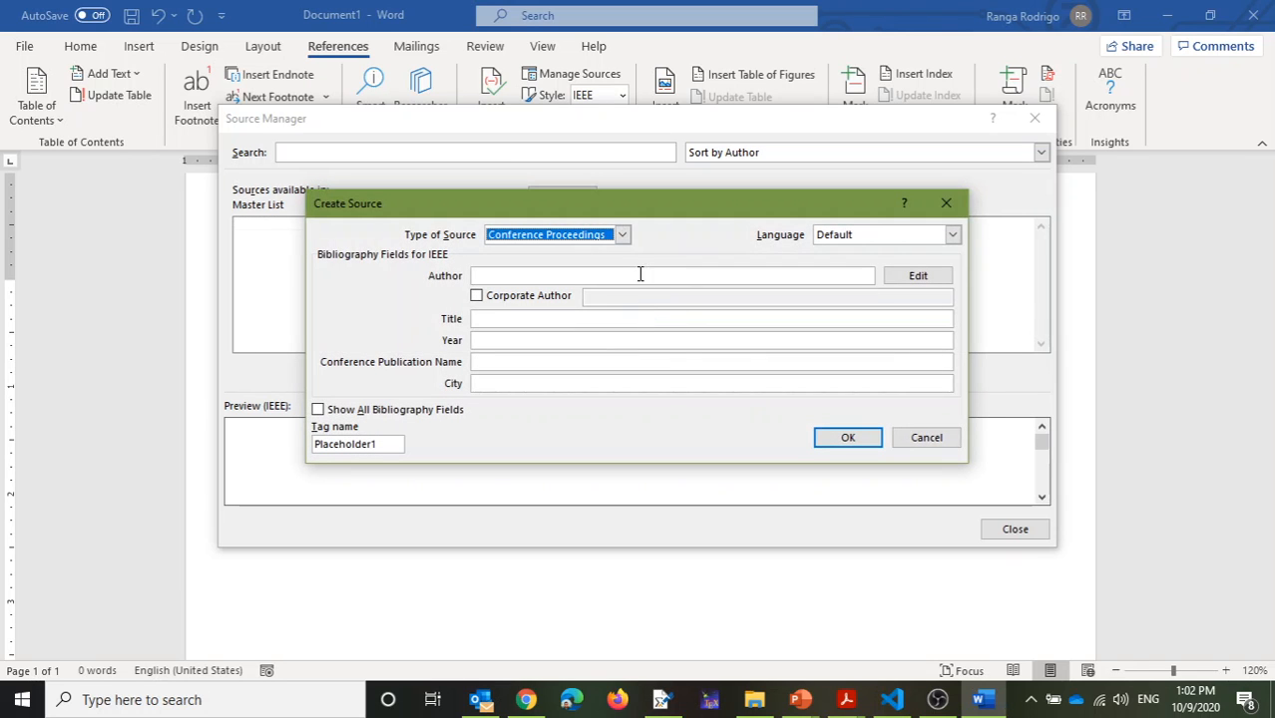
pyautogui.click(622, 236)
pyautogui.click(595, 253)
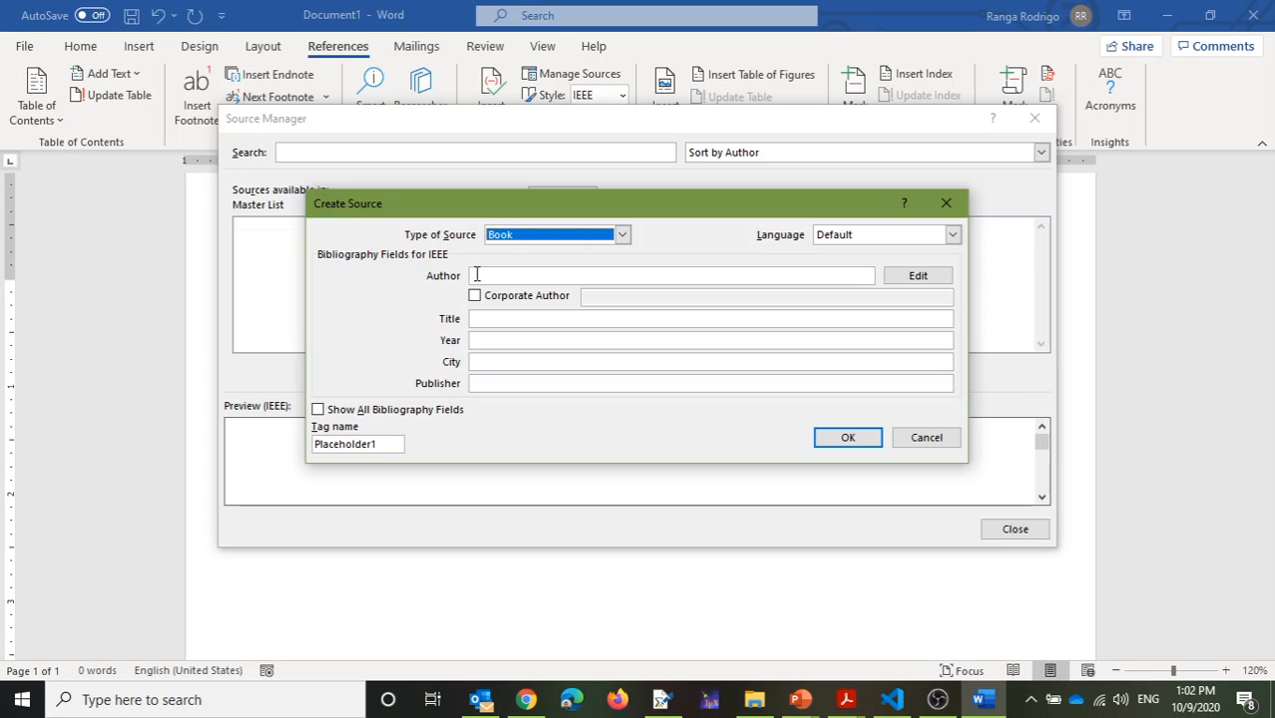
# Enter the full name of the book's author, taken from the reference entry in the other window
pyautogui.hotkey('alt', 'Tab')
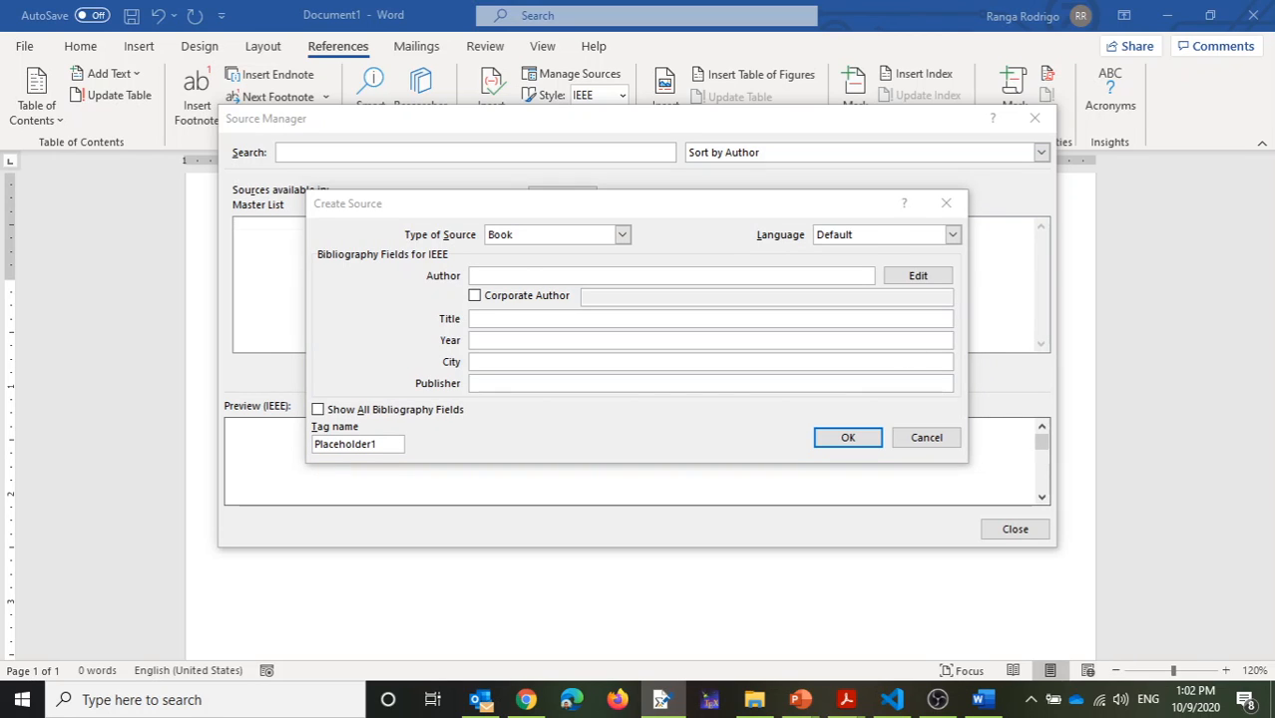
pyautogui.click(540, 275)
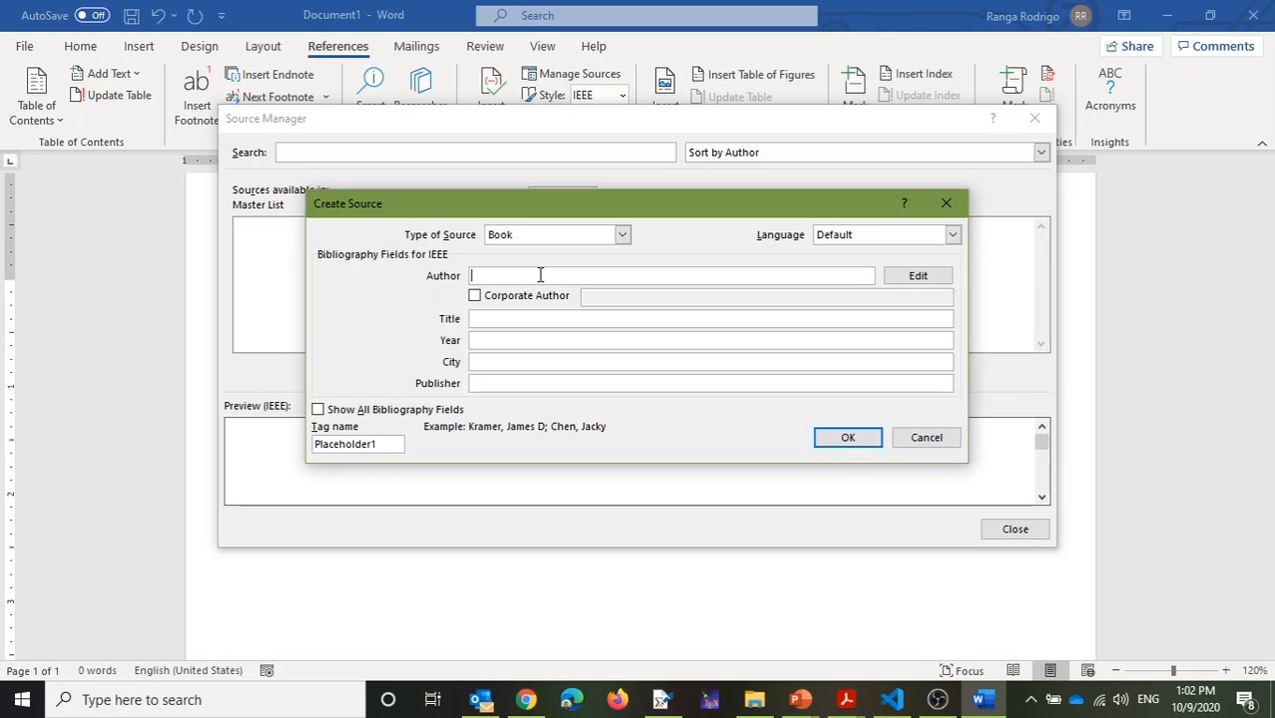
pyautogui.write('Leslie Lamport')
# Enter the book title "LaTeX: A Document Preparation System", without the curly braces around LaTeX
pyautogui.hotkey('alt', 'Tab')
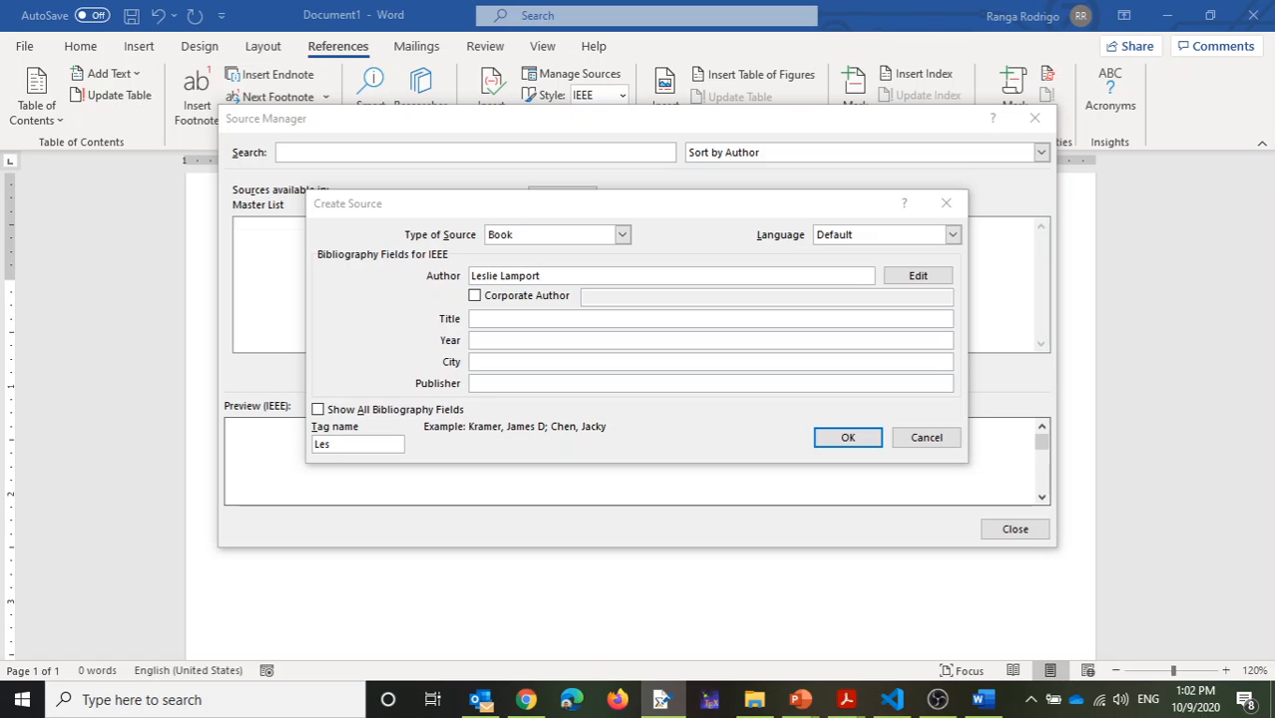
pyautogui.click(486, 317)
pyautogui.write('{LaTeX}: A Document Preparation System')
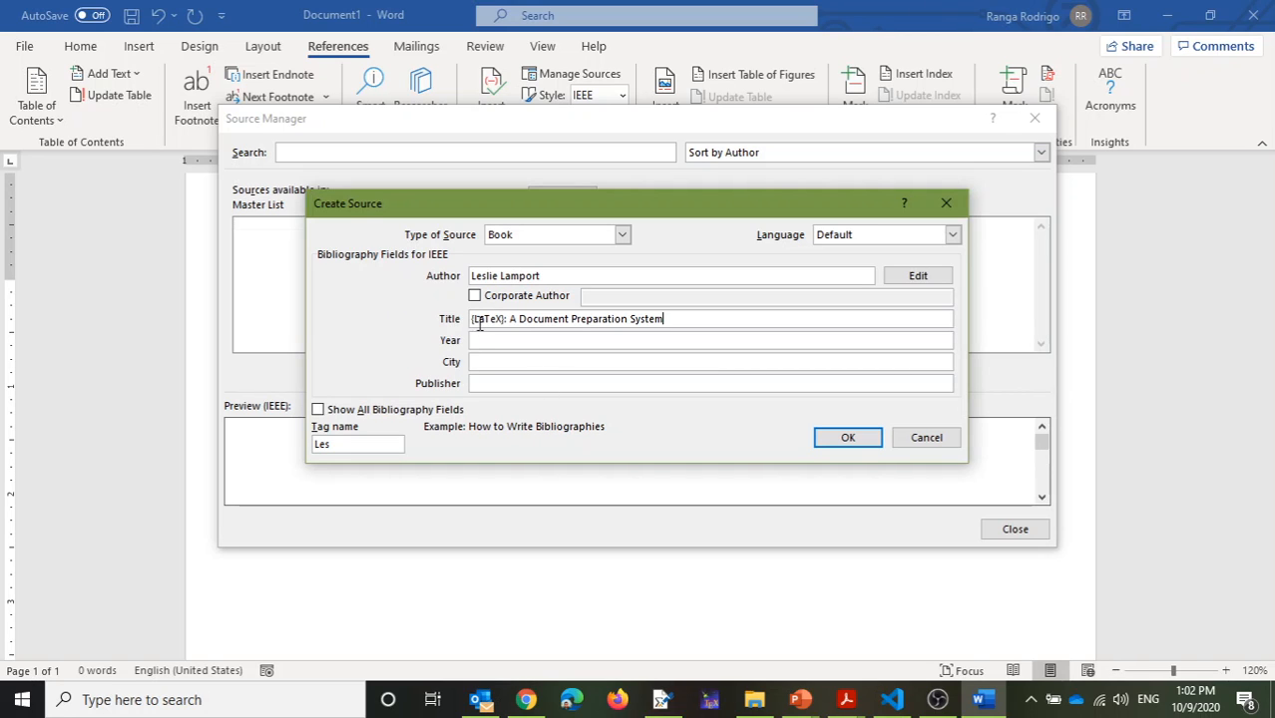
pyautogui.click(475, 321)
pyautogui.press('BackSpace')
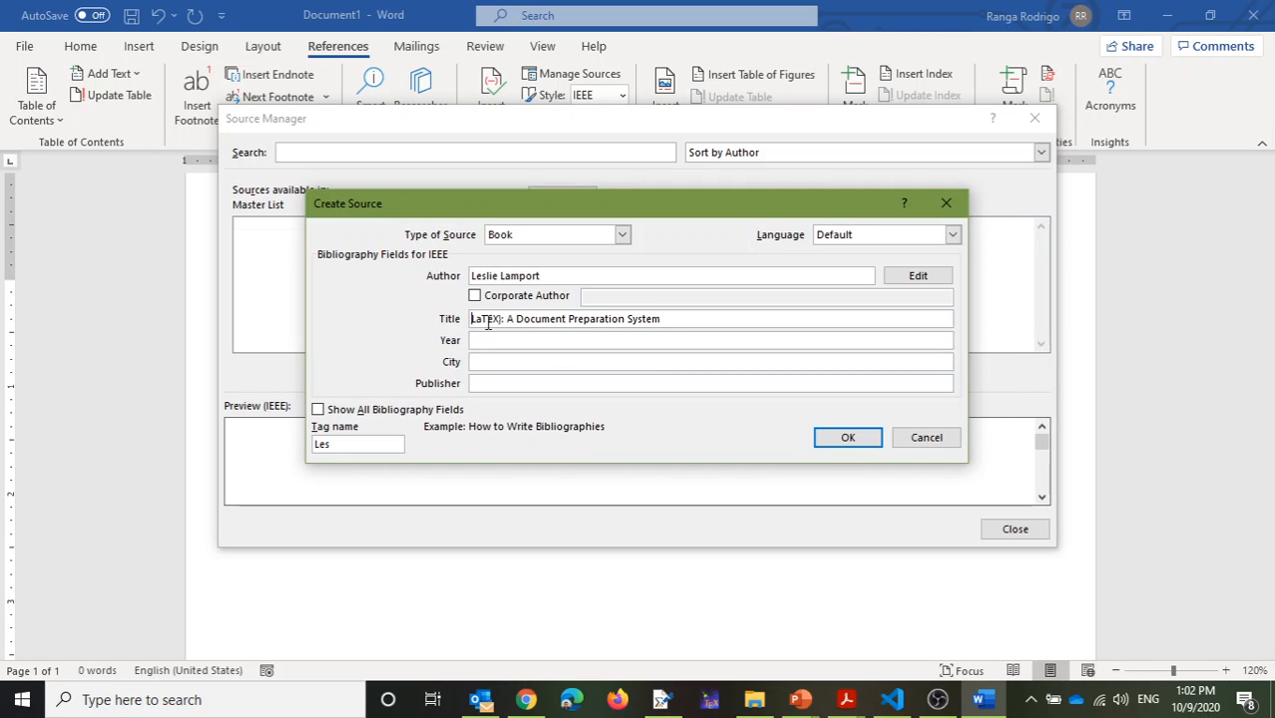
pyautogui.click(502, 320)
pyautogui.press('BackSpace')
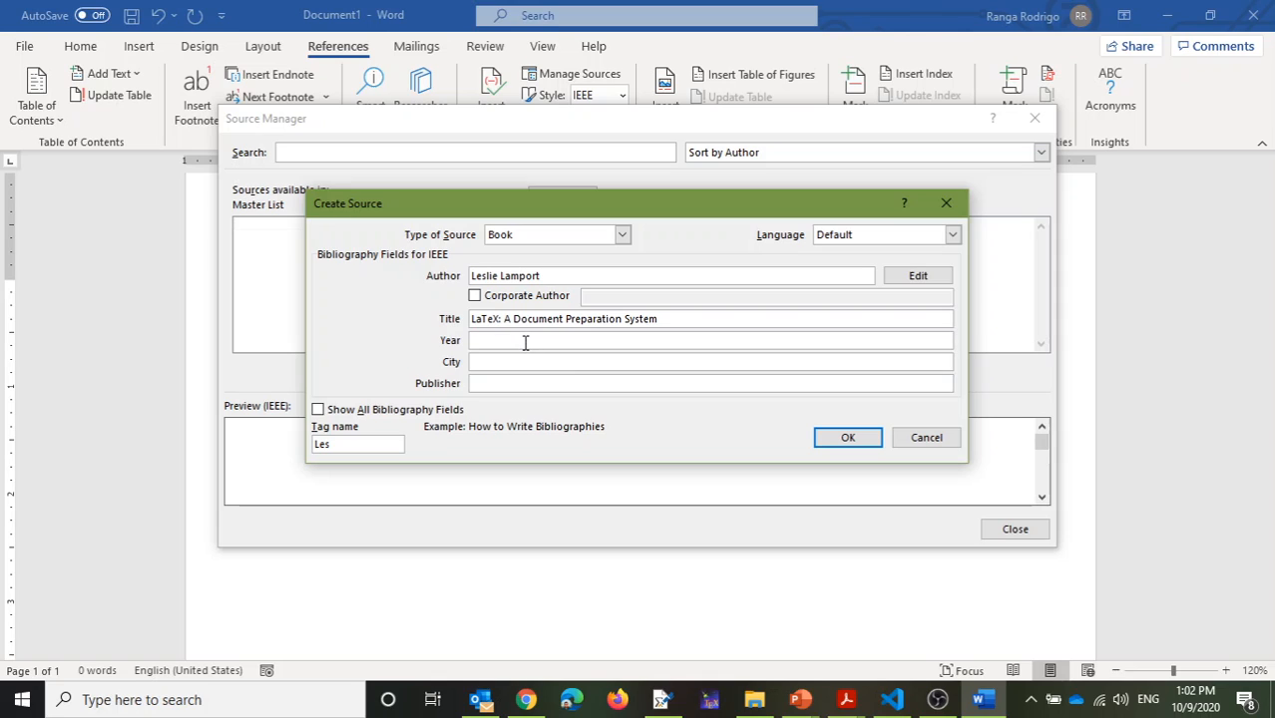
# Set the book's year to 1994 and its publisher to Addison-Wesley
pyautogui.click(525, 344)
pyautogui.write('1')
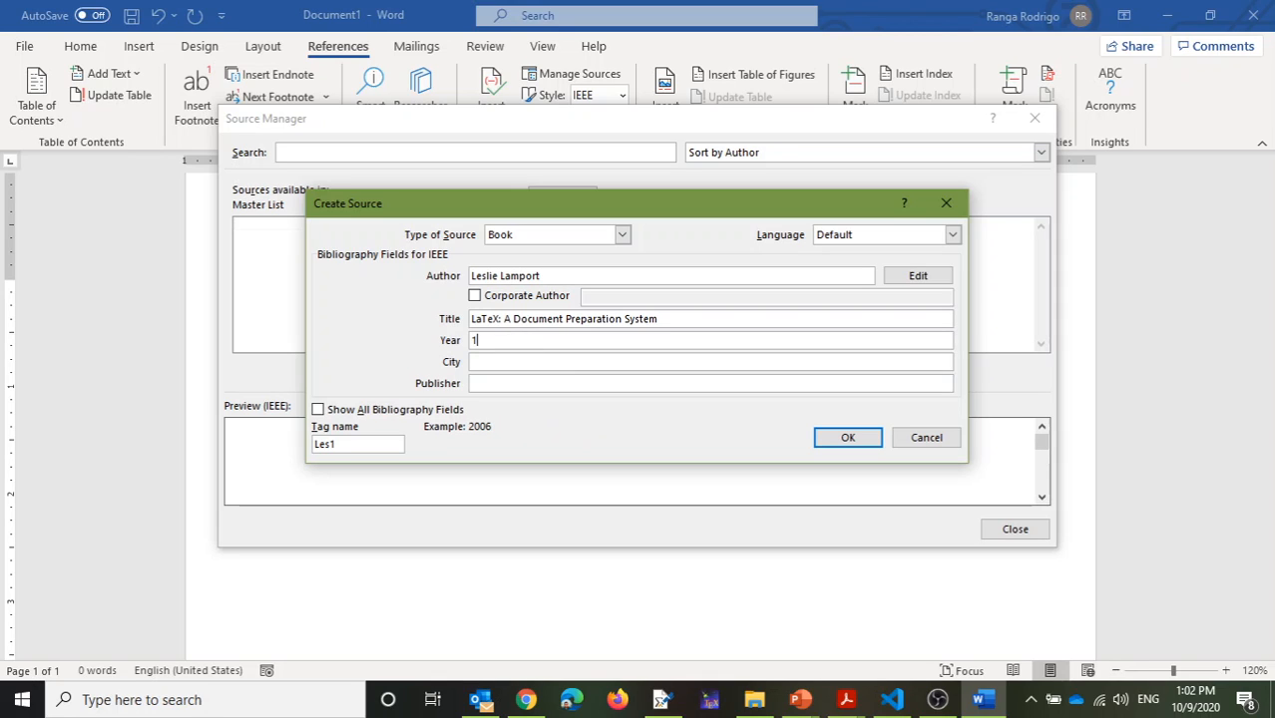
pyautogui.write('994')
pyautogui.hotkey('alt', 'Tab')
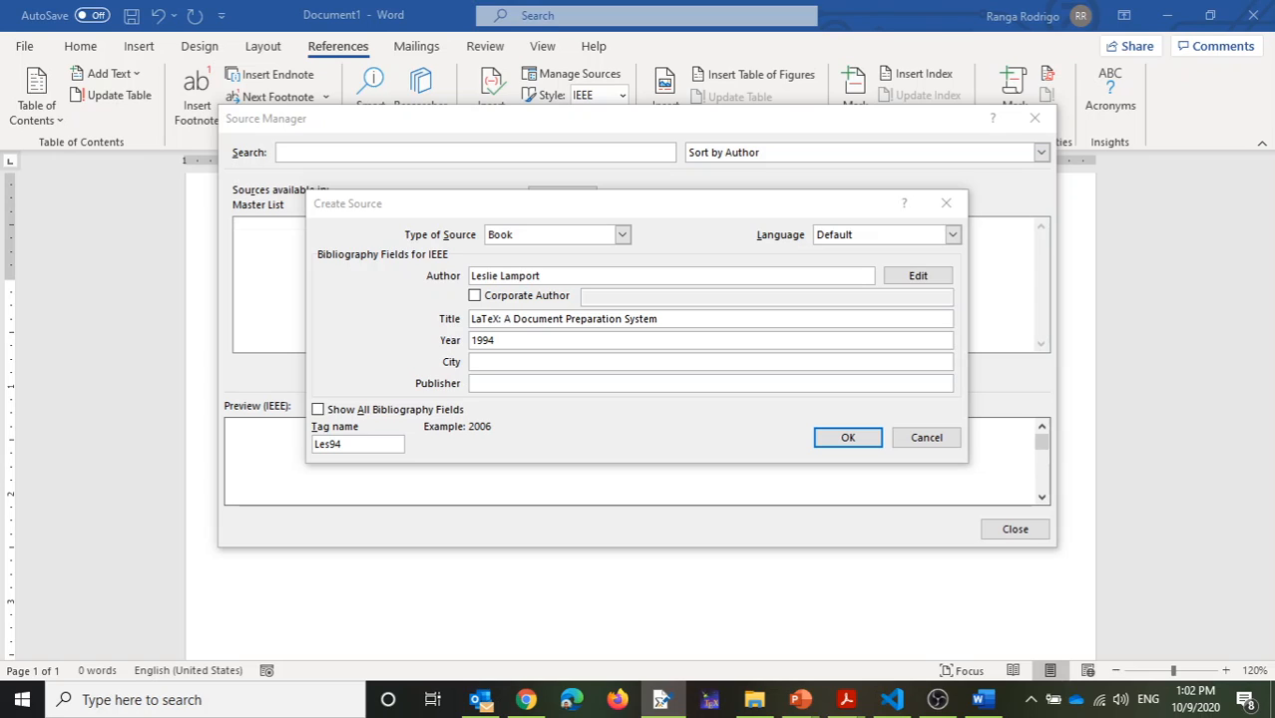
pyautogui.click(495, 387)
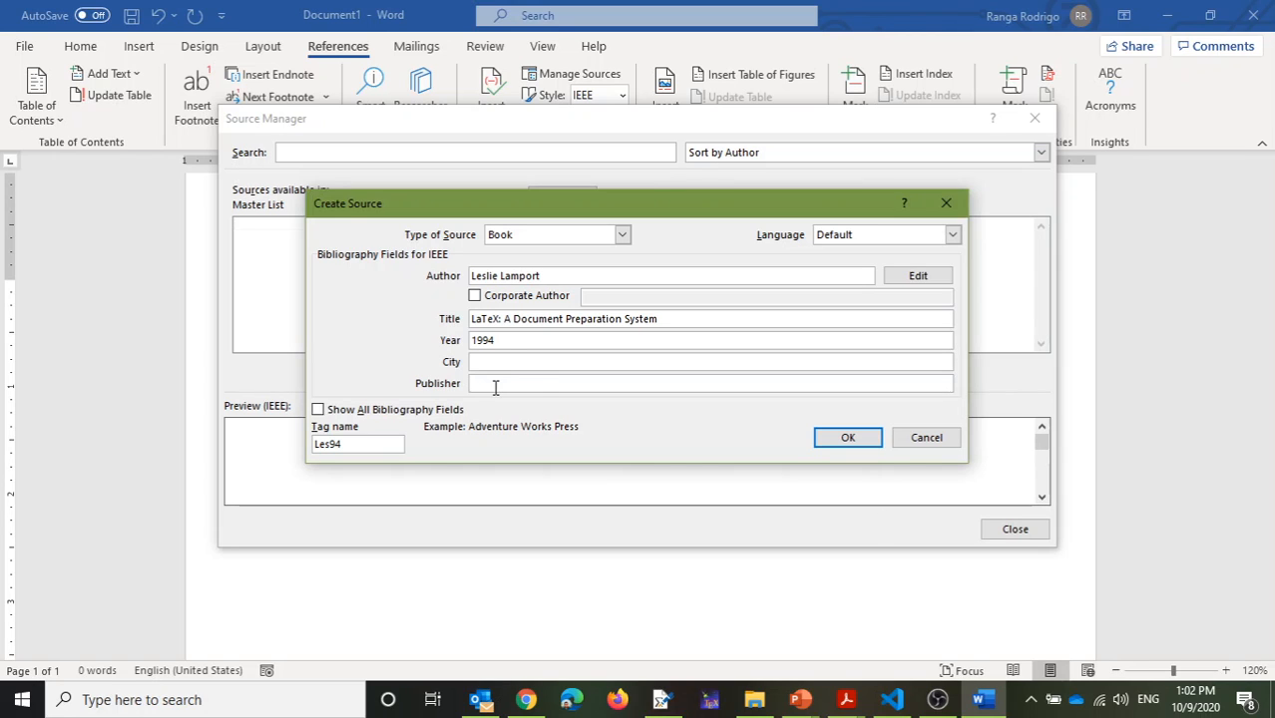
pyautogui.write('Addison-Wesley')
# Show all bibliography fields, set the book's edition to 2nd, and save the source
pyautogui.click(369, 413)
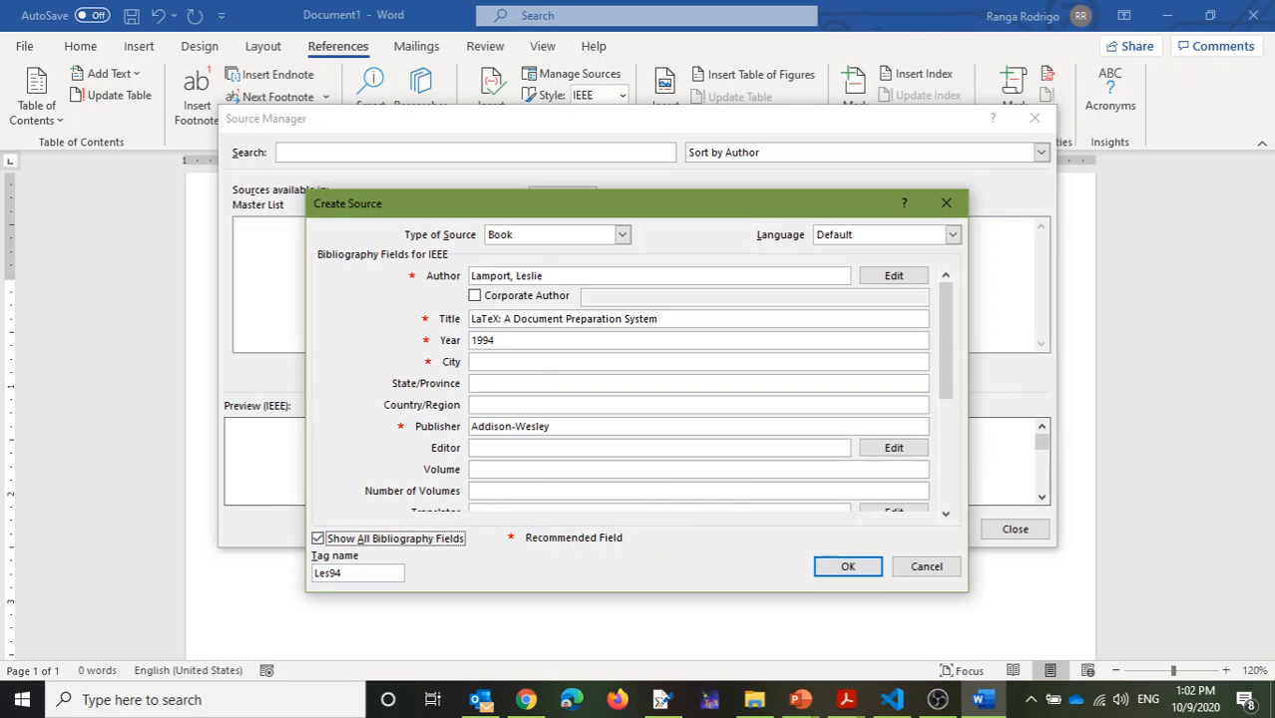
pyautogui.hotkey('alt', 'Tab')
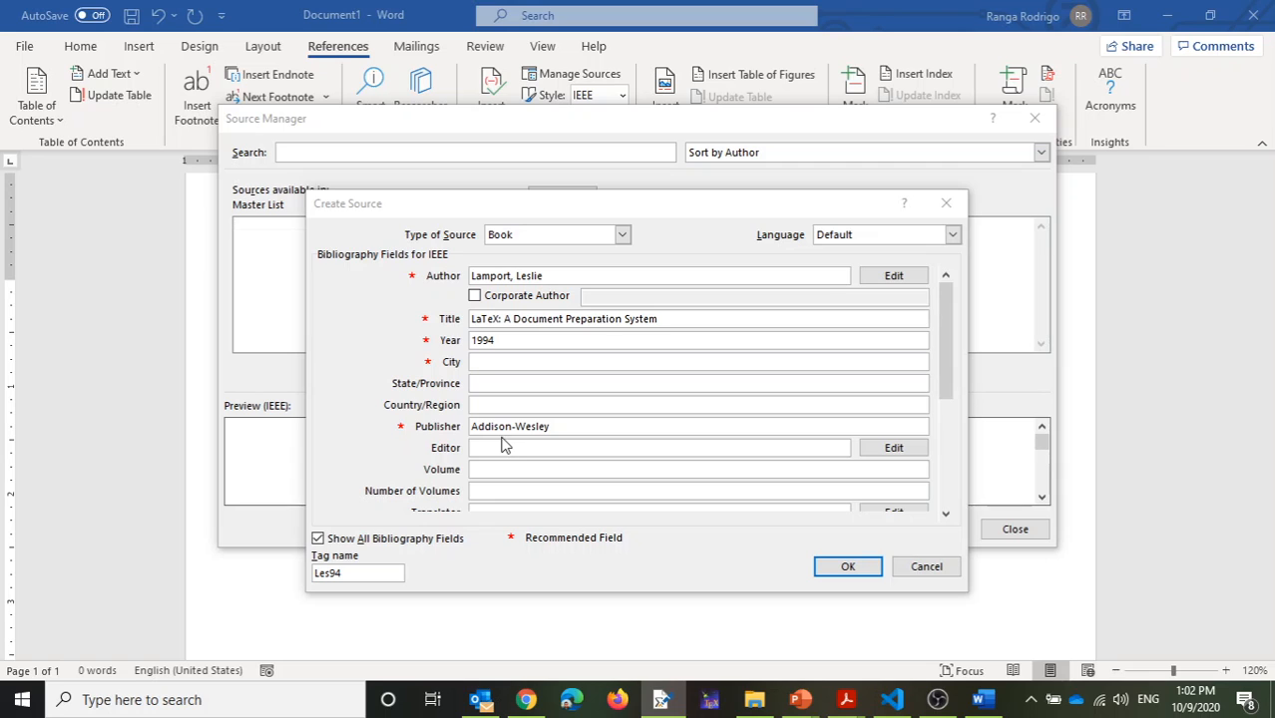
pyautogui.click(948, 387)
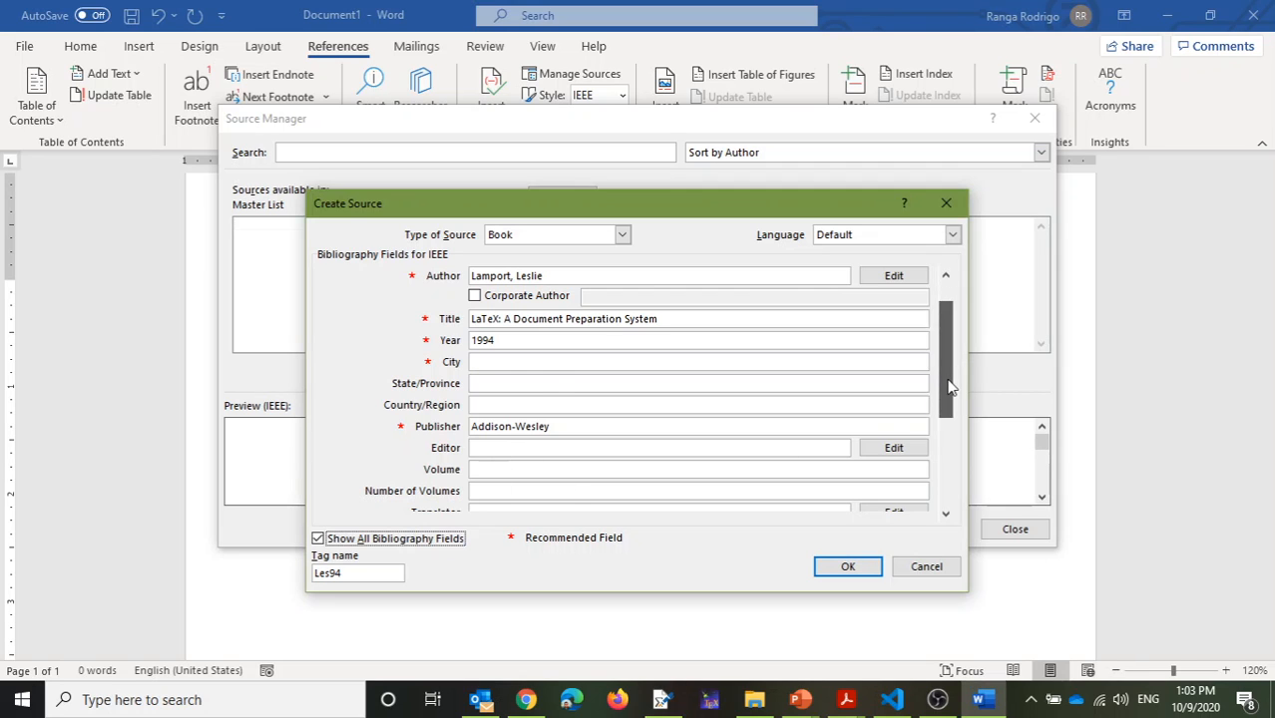
pyautogui.moveTo(949, 387); pyautogui.dragTo(950, 389)
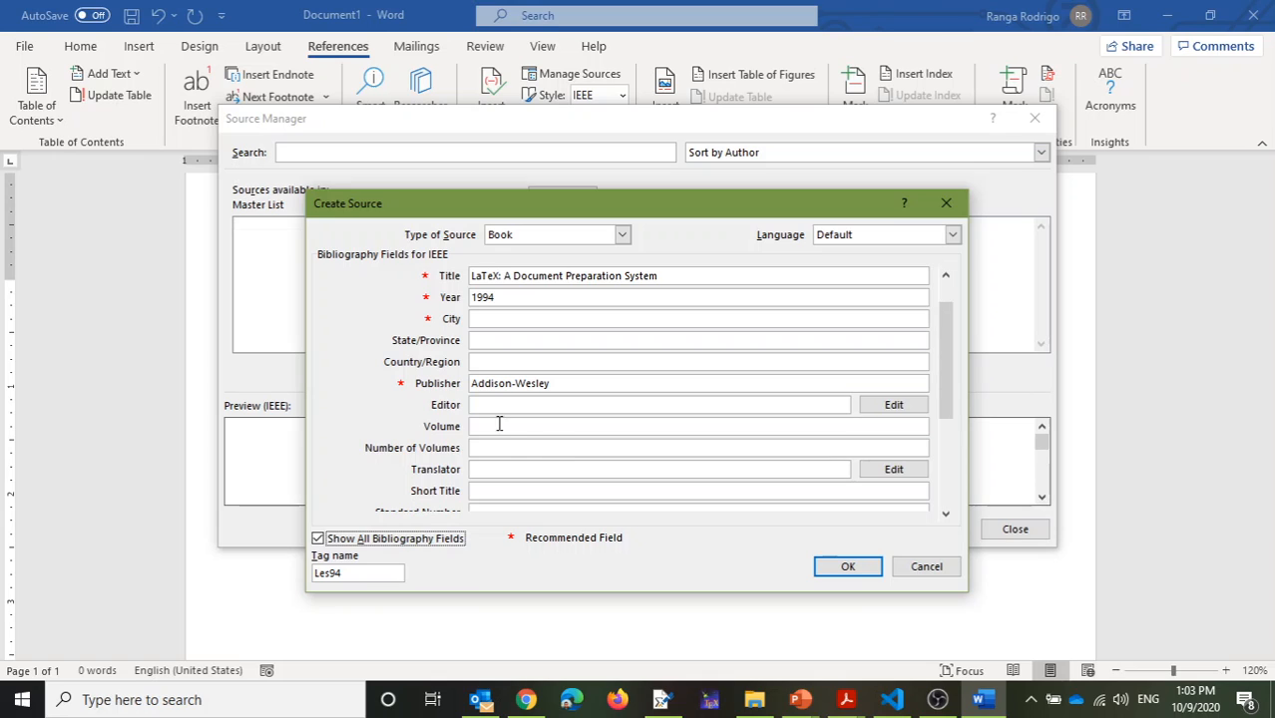
pyautogui.moveTo(945, 389); pyautogui.dragTo(937, 473)
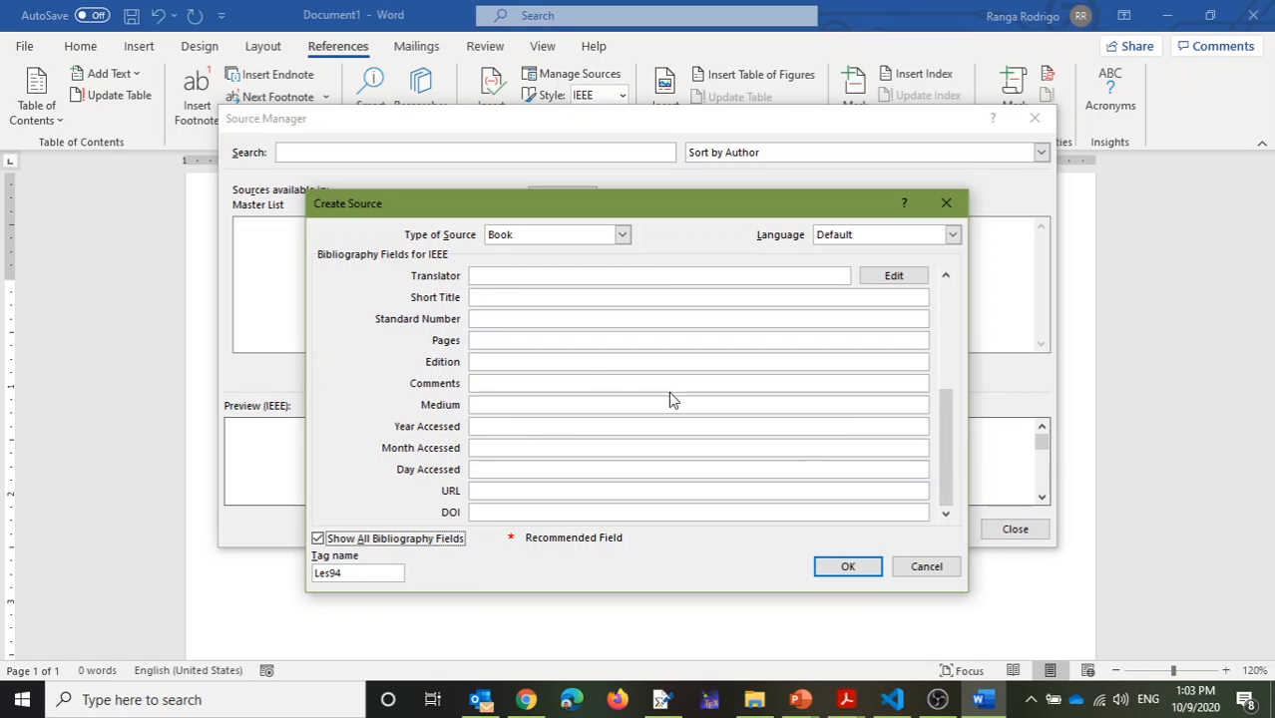
pyautogui.click(601, 364)
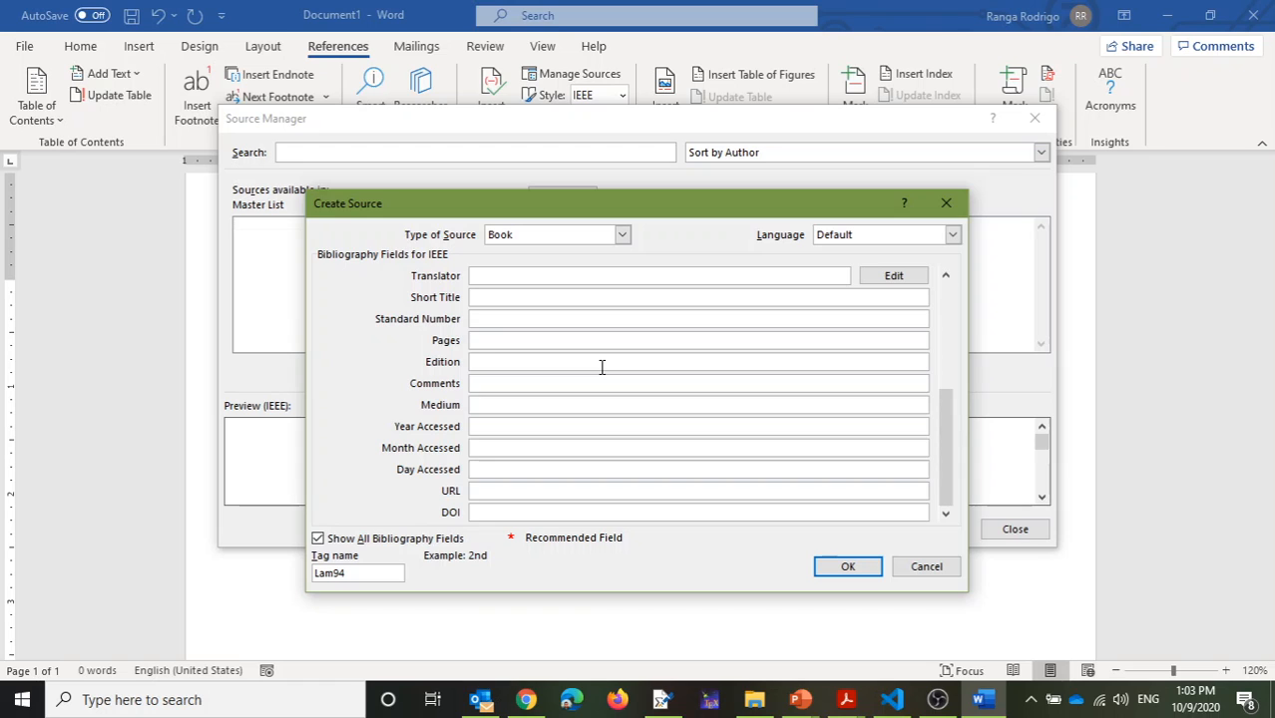
pyautogui.write('2nd')
pyautogui.click(836, 570)
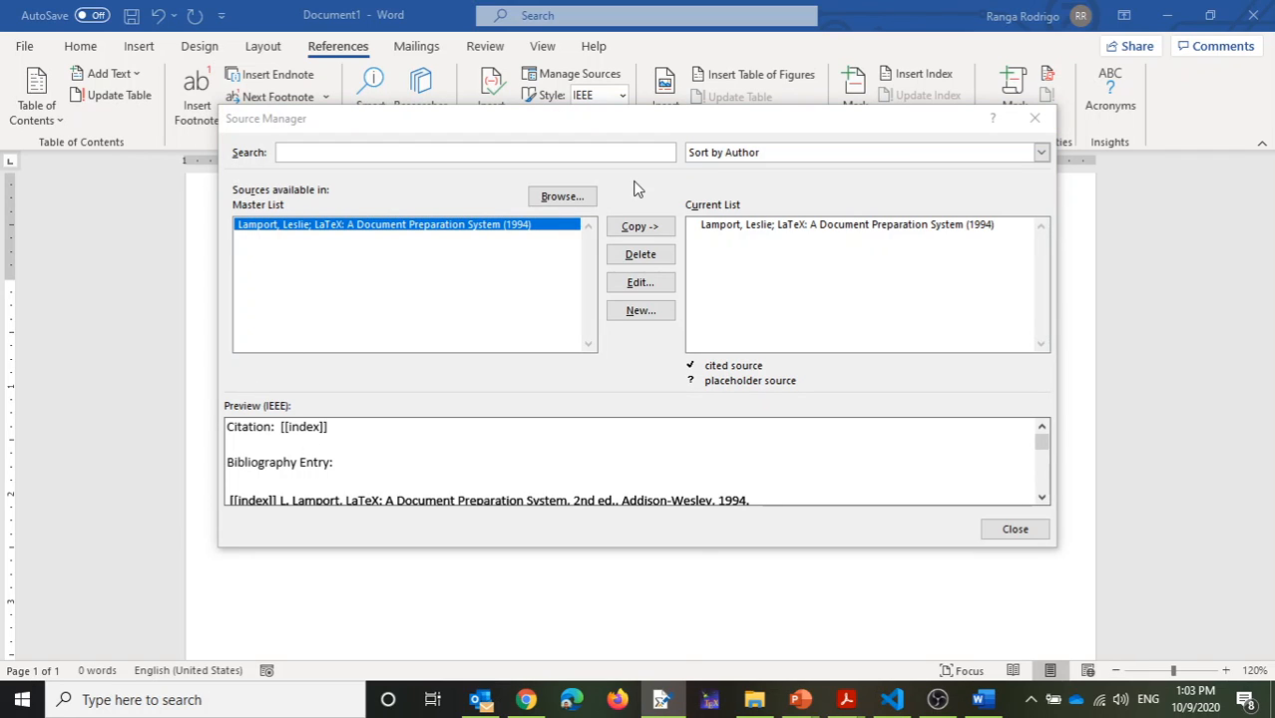
# Create a second source and set its type to Journal Article
pyautogui.click(640, 311)
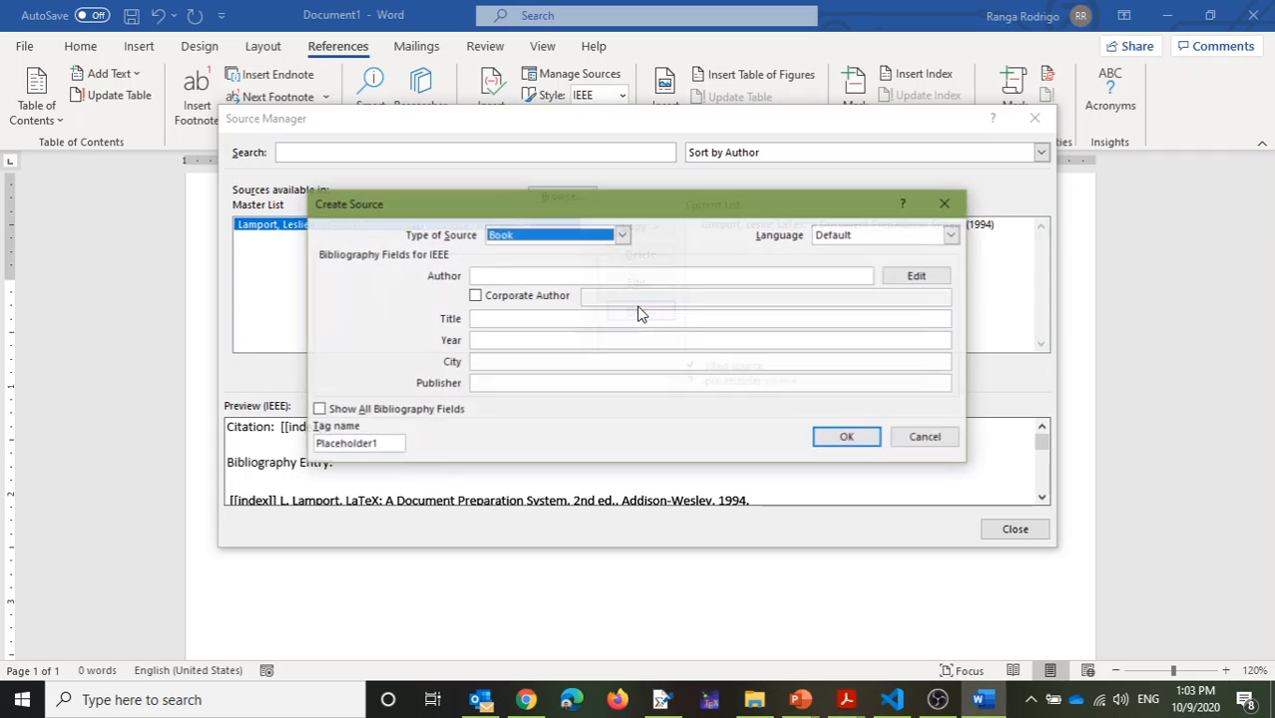
pyautogui.click(622, 238)
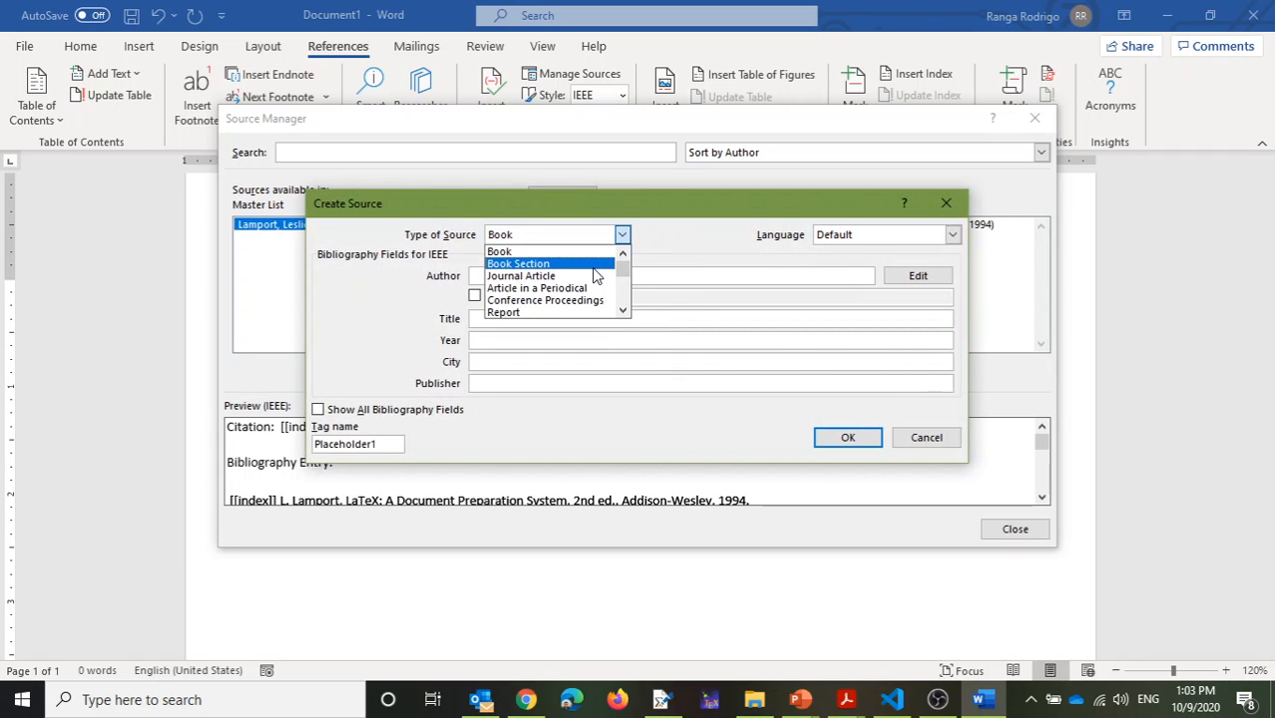
pyautogui.click(594, 275)
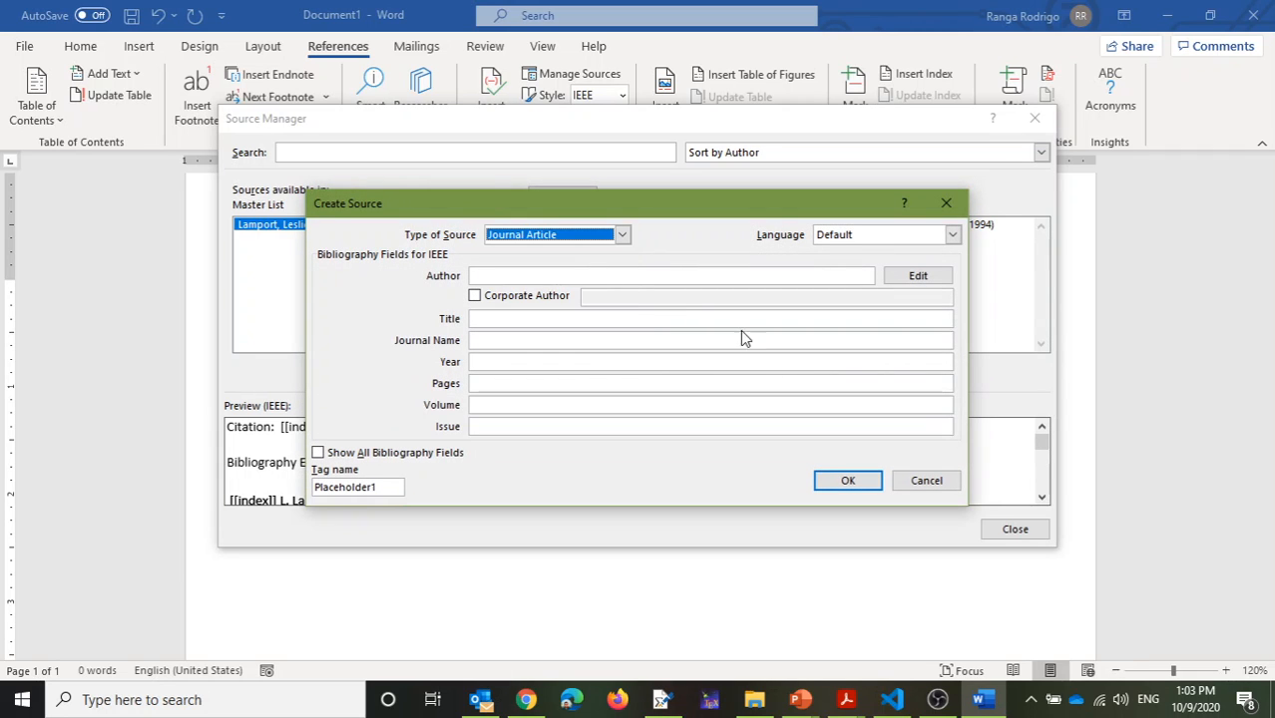
# Add the article's first author to the author names list, entering the last and first name separately
pyautogui.hotkey('alt', 'Tab')
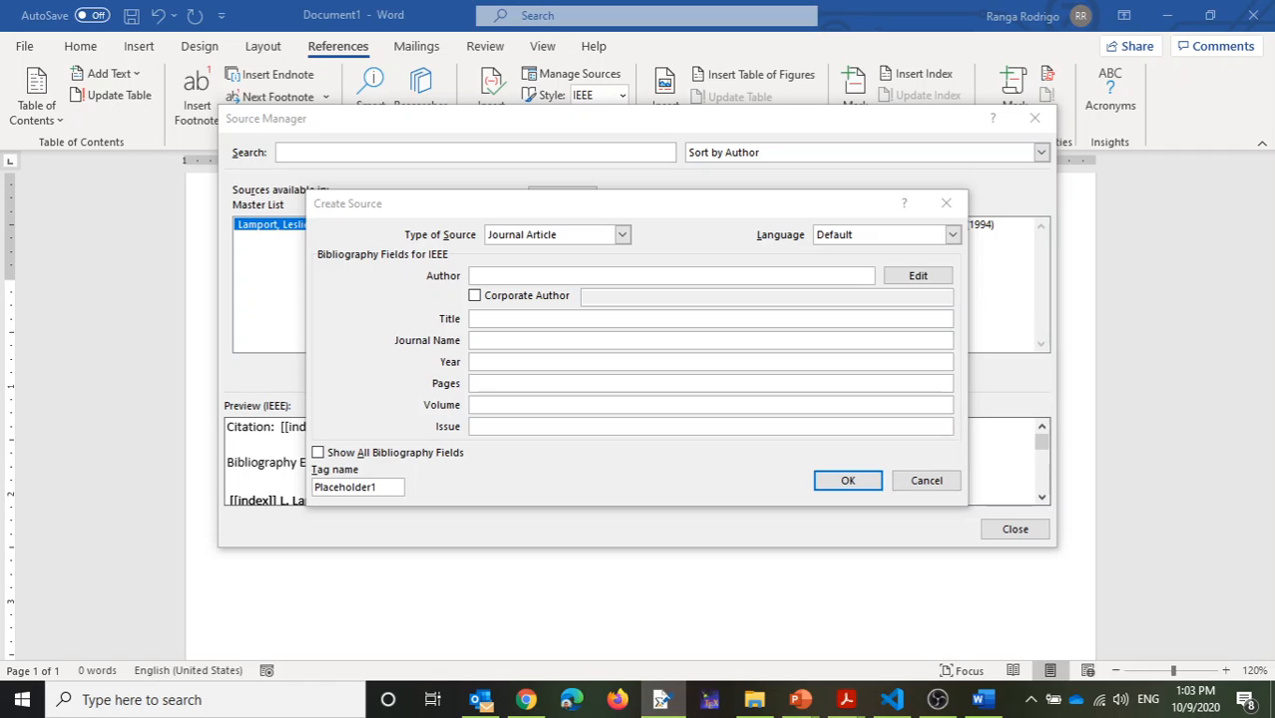
pyautogui.click(919, 284)
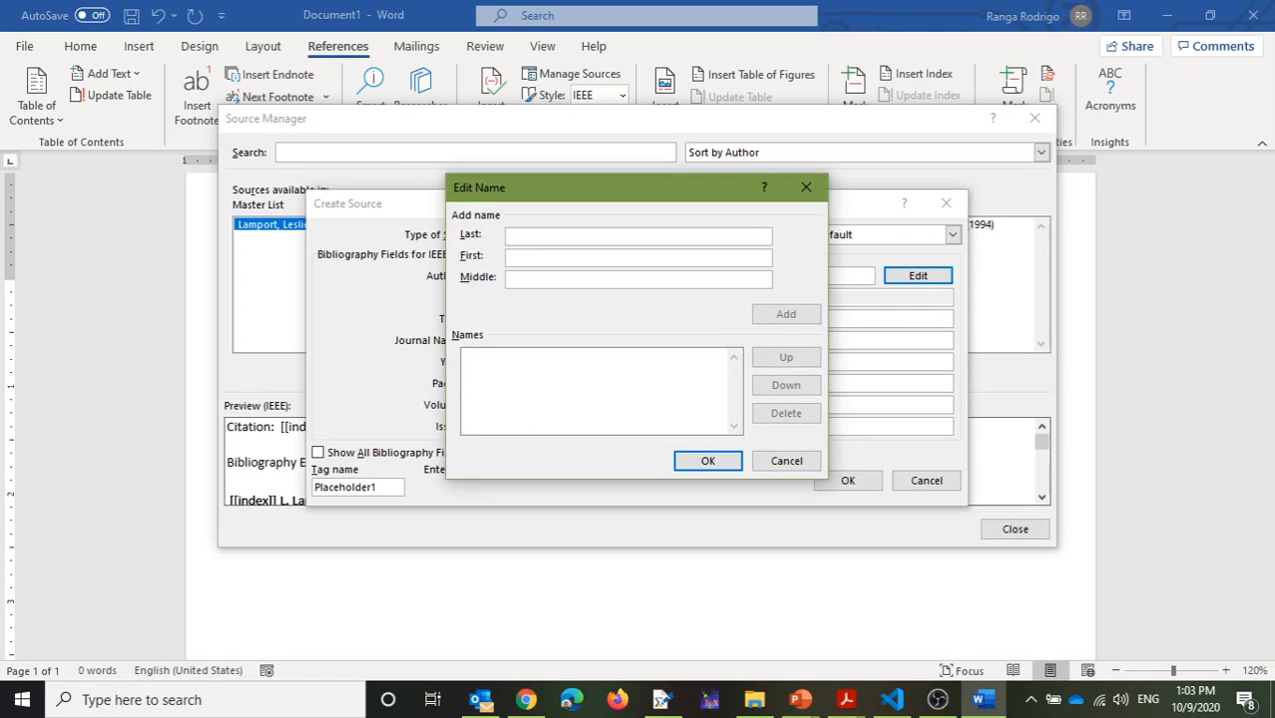
pyautogui.hotkey('alt', 'Tab')
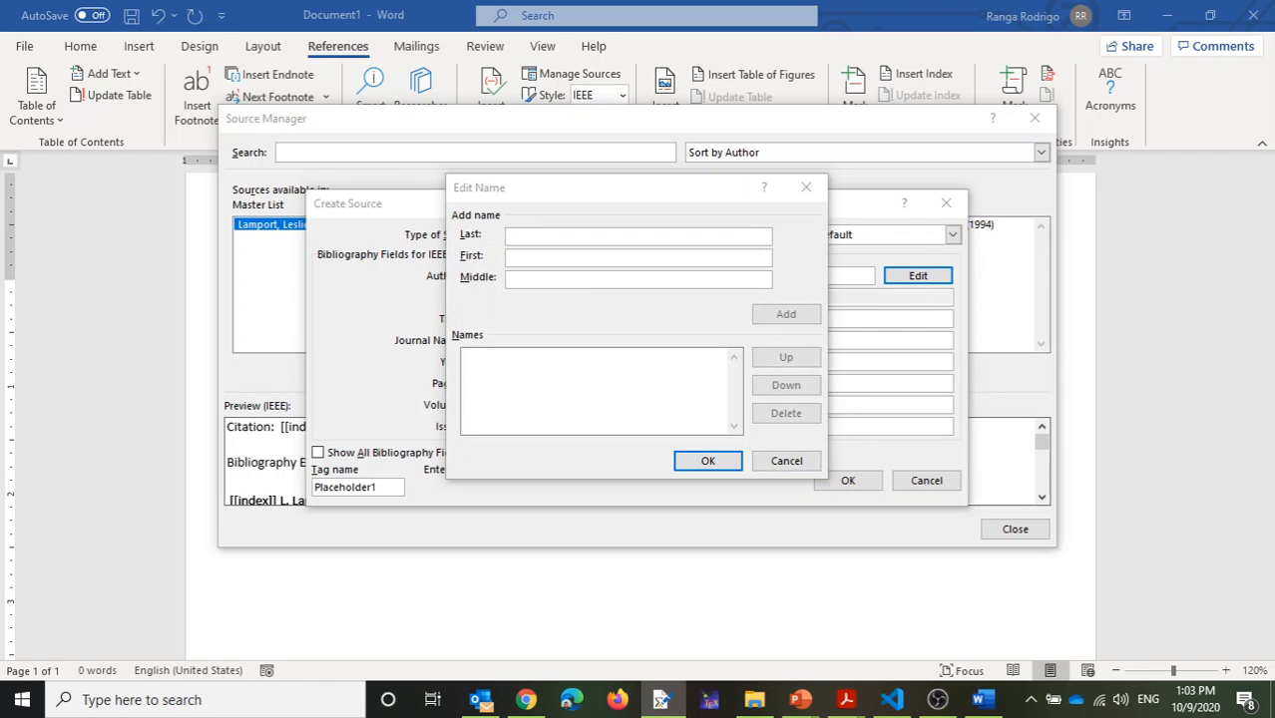
pyautogui.click(542, 240)
pyautogui.write('Papenberg')
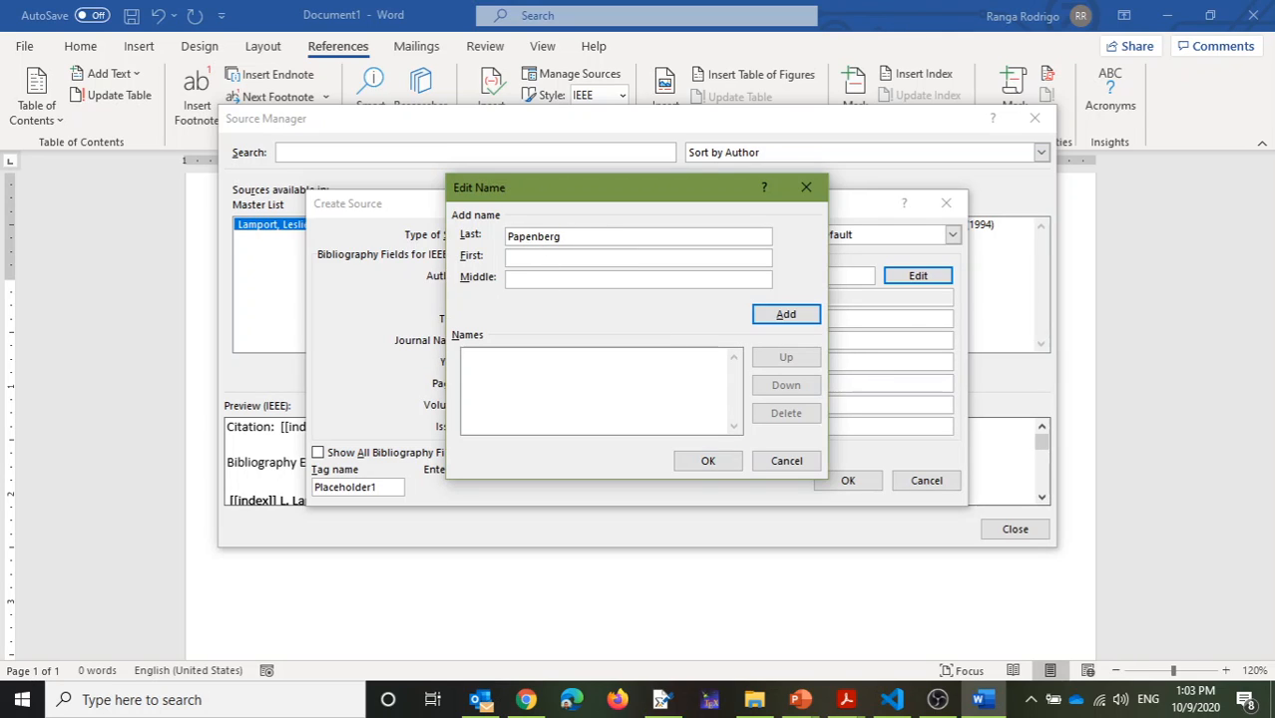
pyautogui.hotkey('alt', 'Tab')
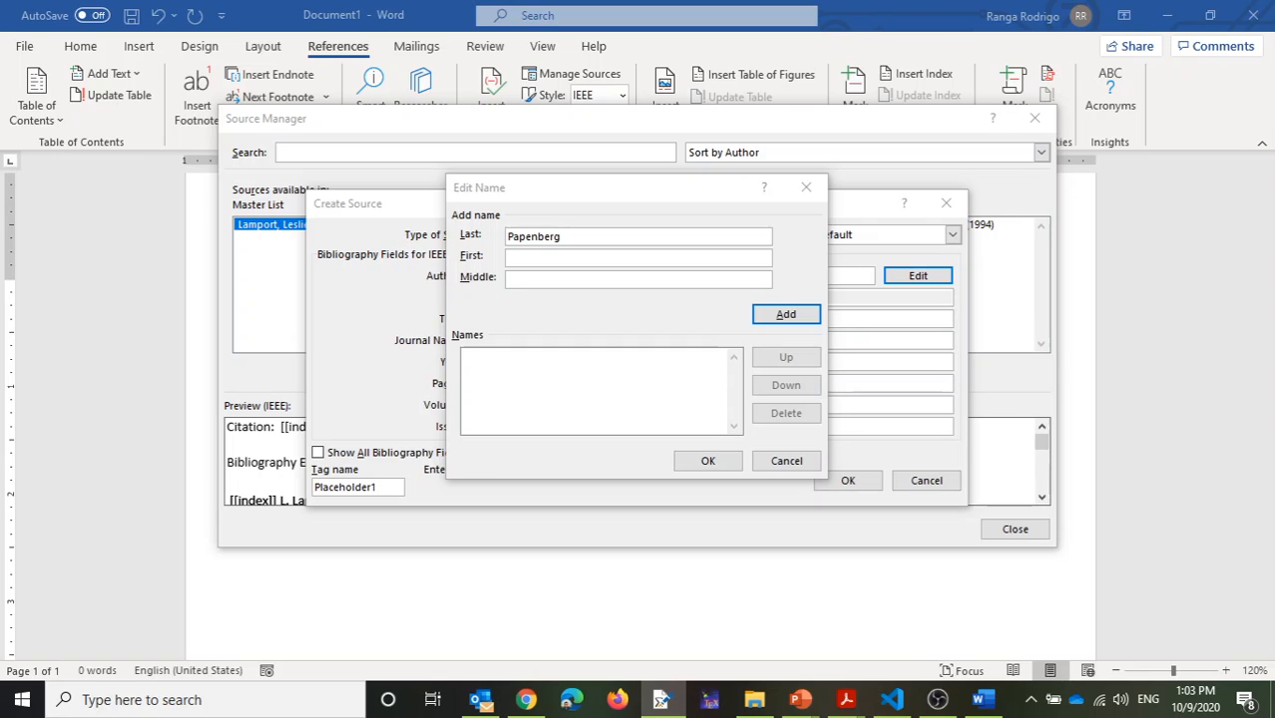
pyautogui.click(541, 258)
pyautogui.write('Nils')
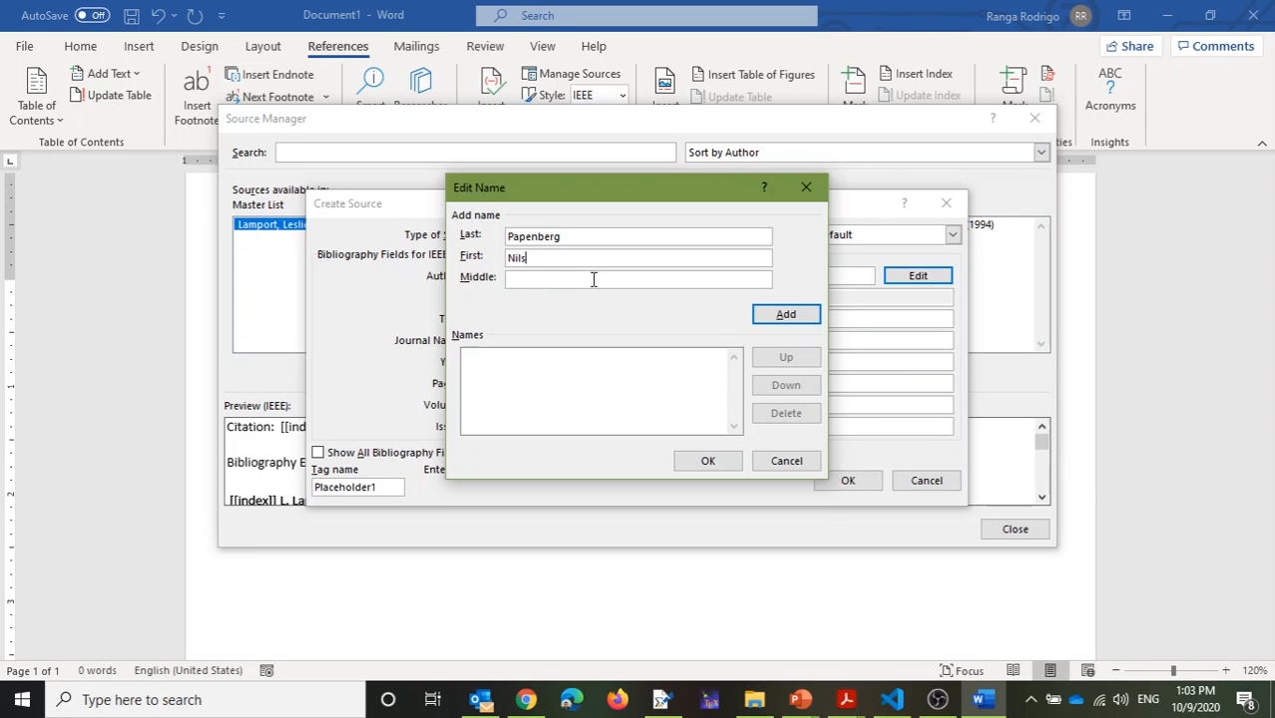
pyautogui.click(798, 319)
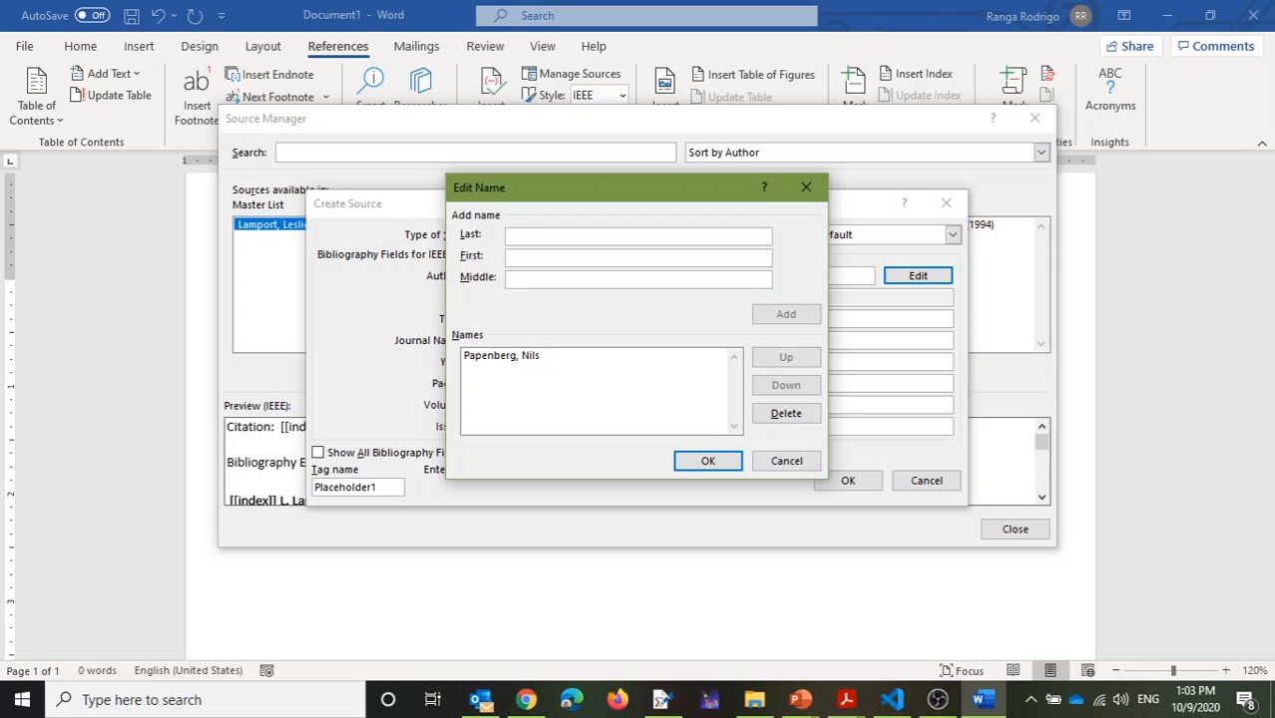
# Add the article's second author by last and first name, removing the LaTeX accent code from the first name
pyautogui.hotkey('alt', 'Tab')
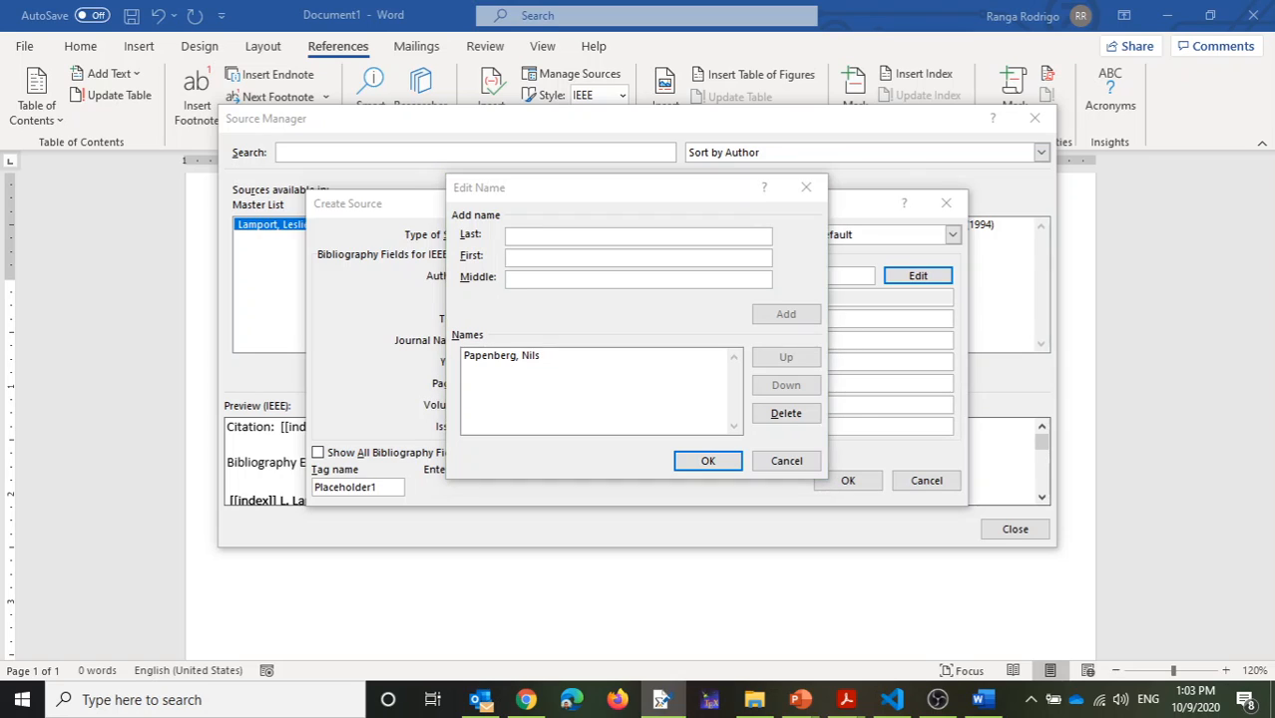
pyautogui.click(538, 240)
pyautogui.write('Bruhn')
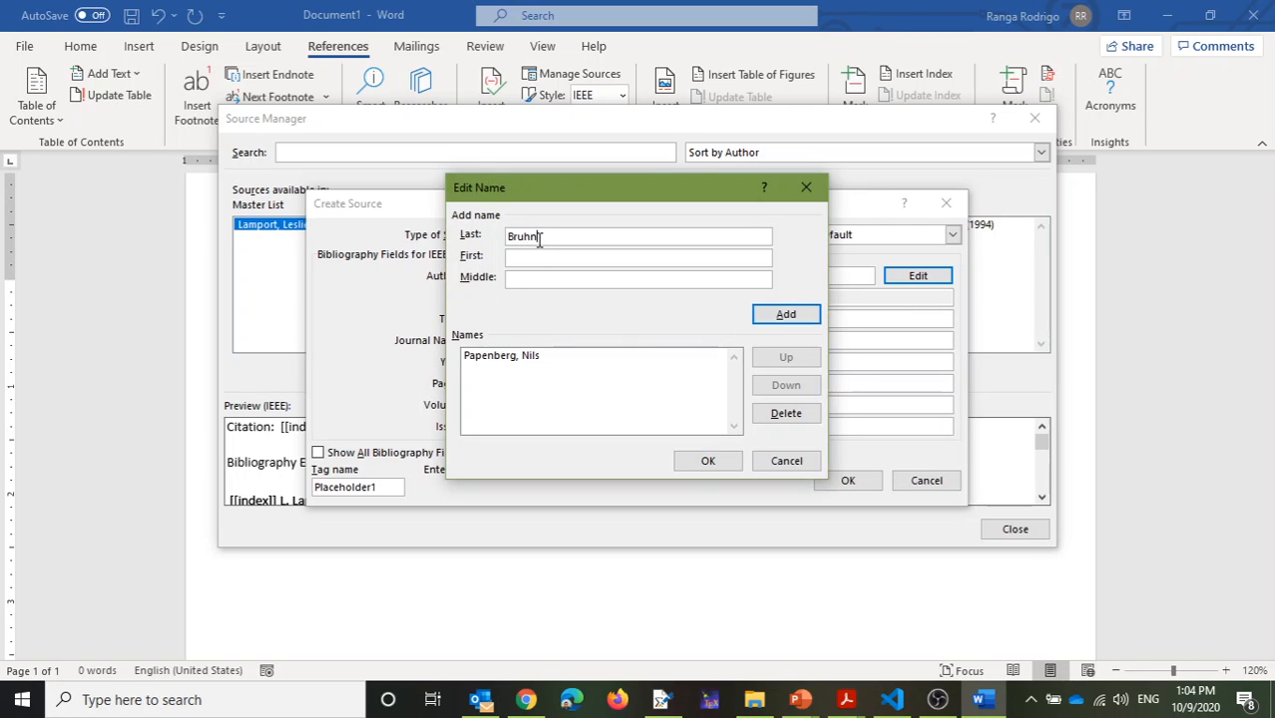
pyautogui.hotkey('alt', 'Tab')
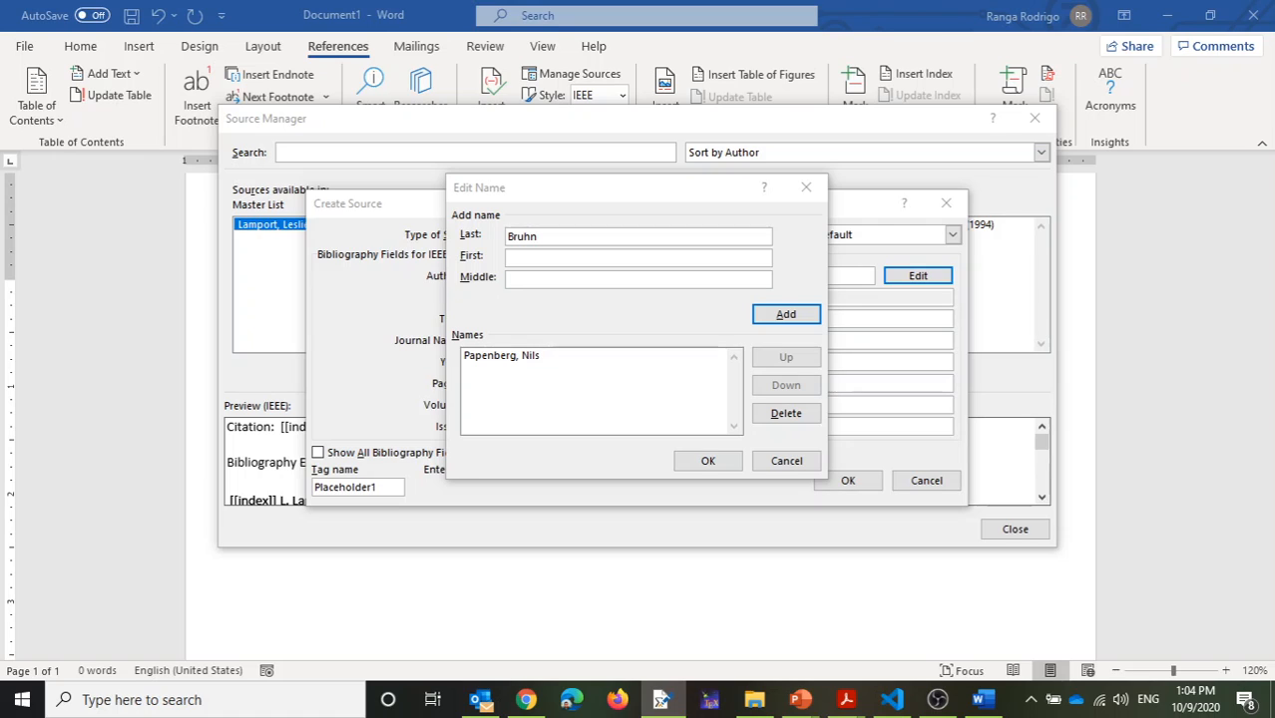
pyautogui.click(518, 259)
pyautogui.write("Andr\\'es")
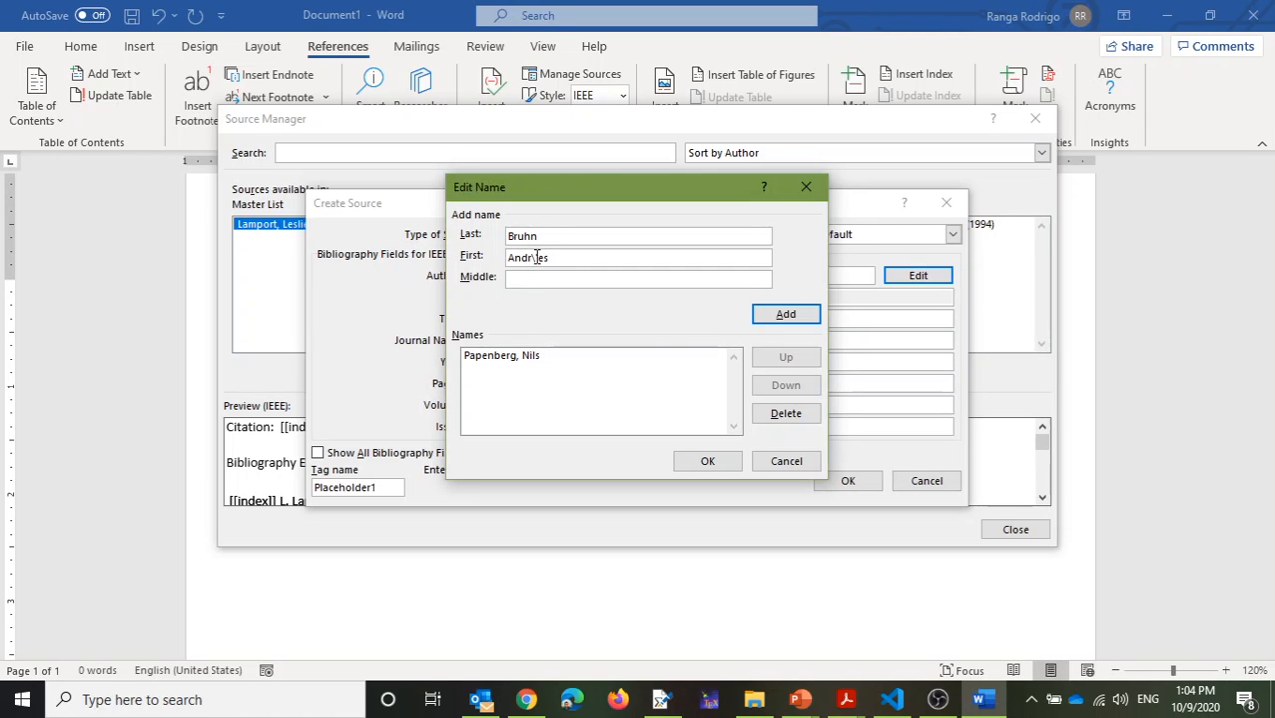
pyautogui.click(540, 258)
pyautogui.press('BackSpace')
pyautogui.press('BackSpace')
pyautogui.click(770, 315)
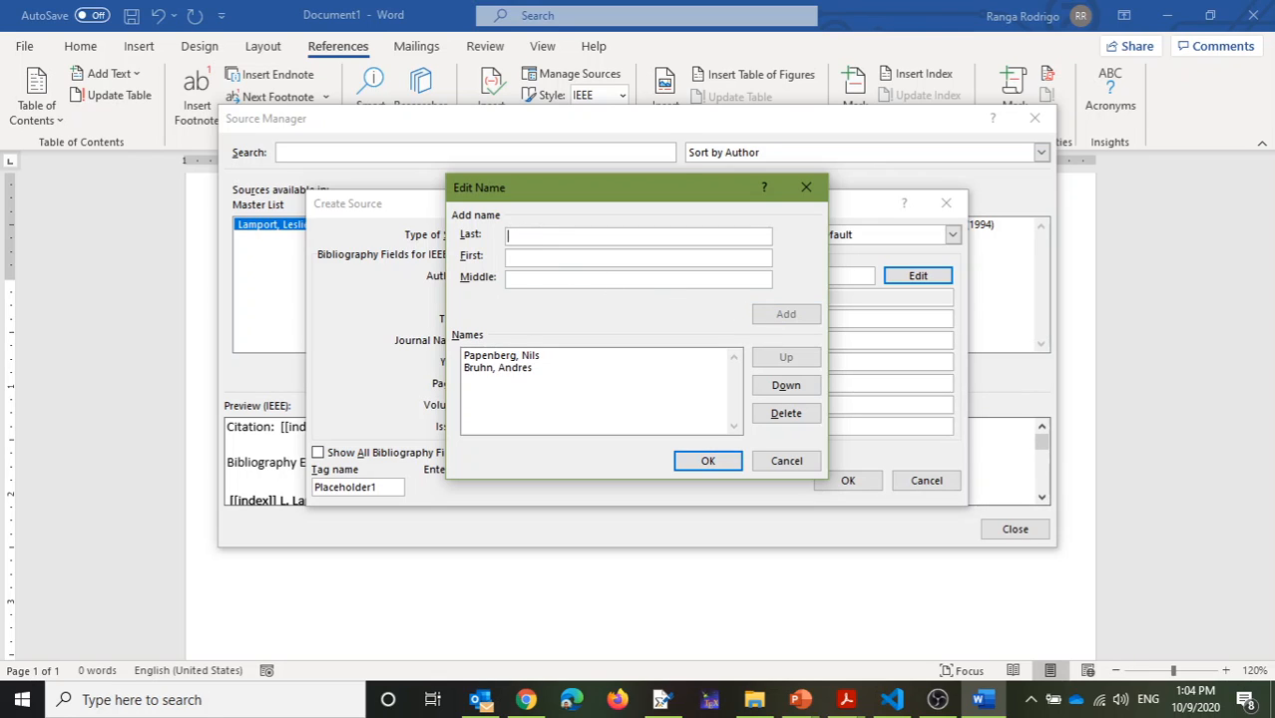
# Add the article's third author to the author names list with separate last and first names
pyautogui.hotkey('alt', 'Tab')
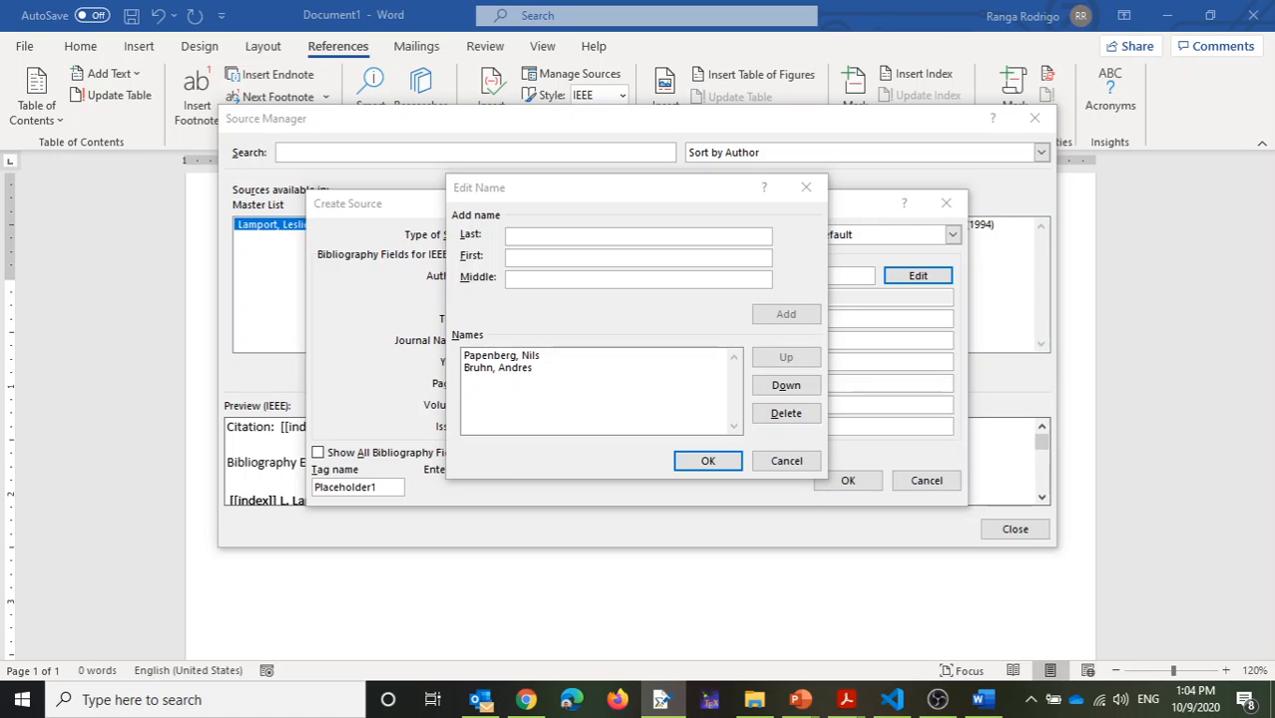
pyautogui.click(525, 241)
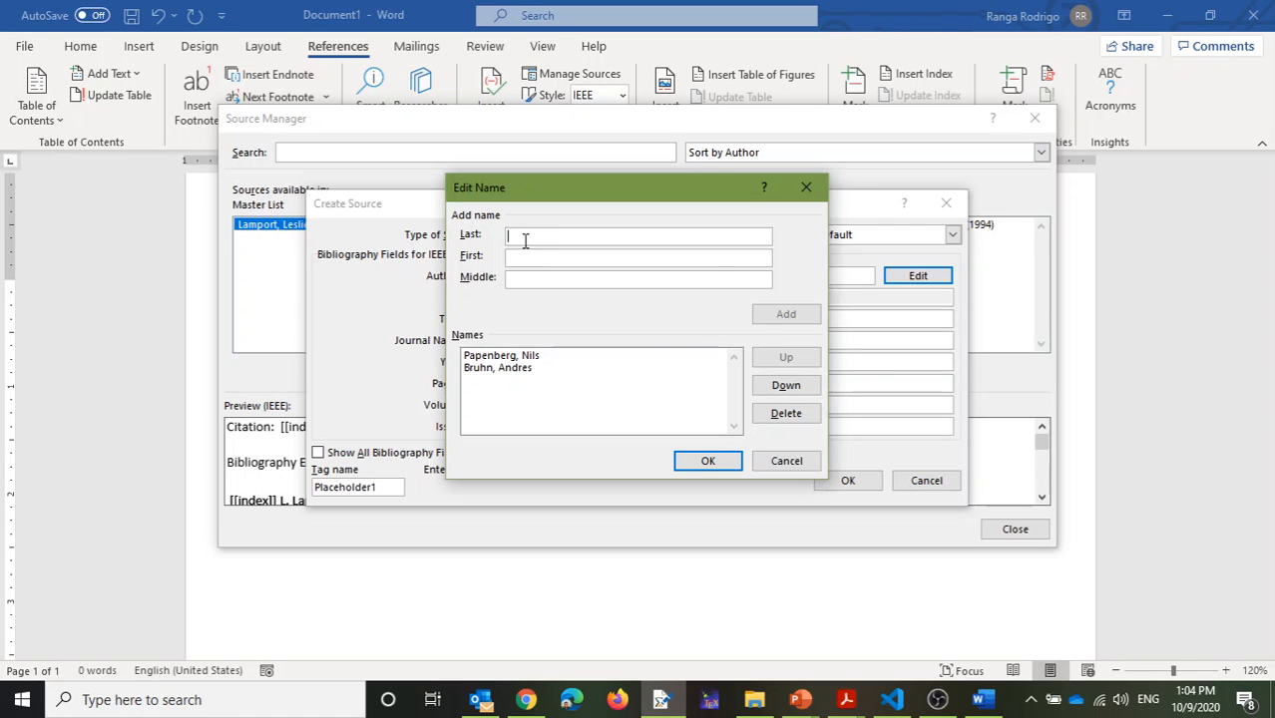
pyautogui.write('Brox')
pyautogui.press('Tab')
pyautogui.press('Tab')
pyautogui.hotkey('alt', 'Tab')
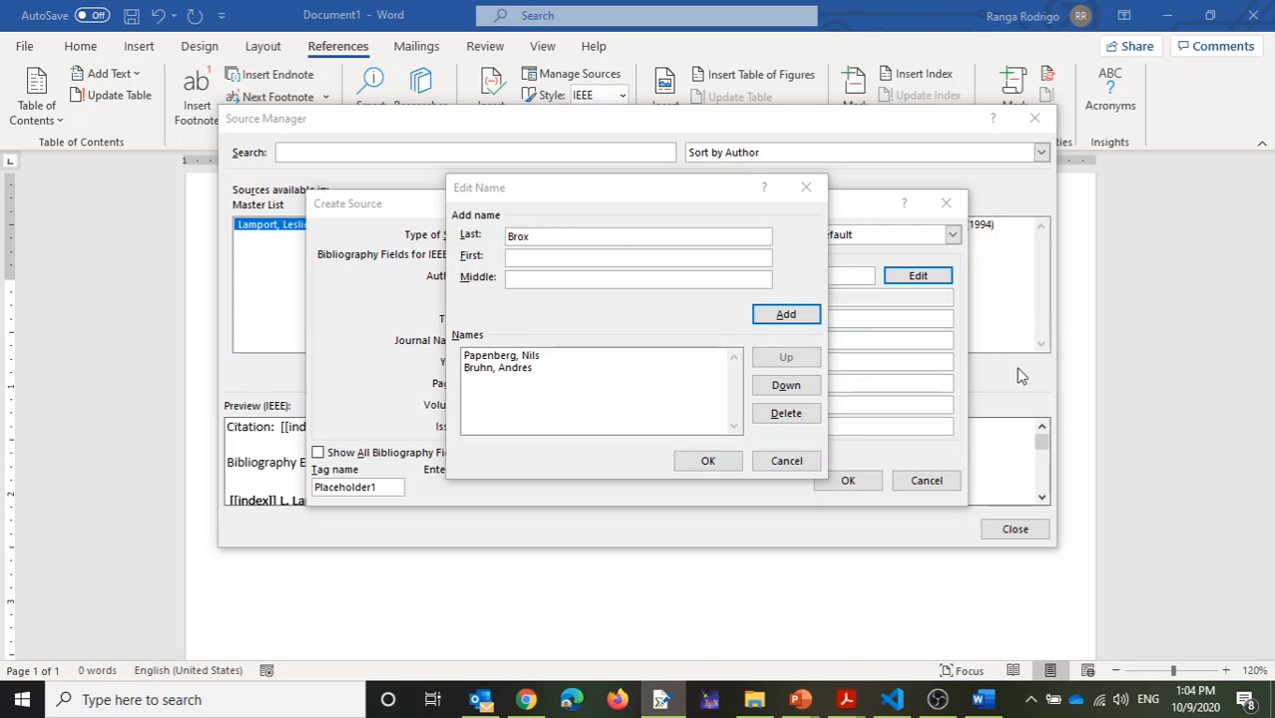
pyautogui.click(616, 258)
pyautogui.write('Thomas')
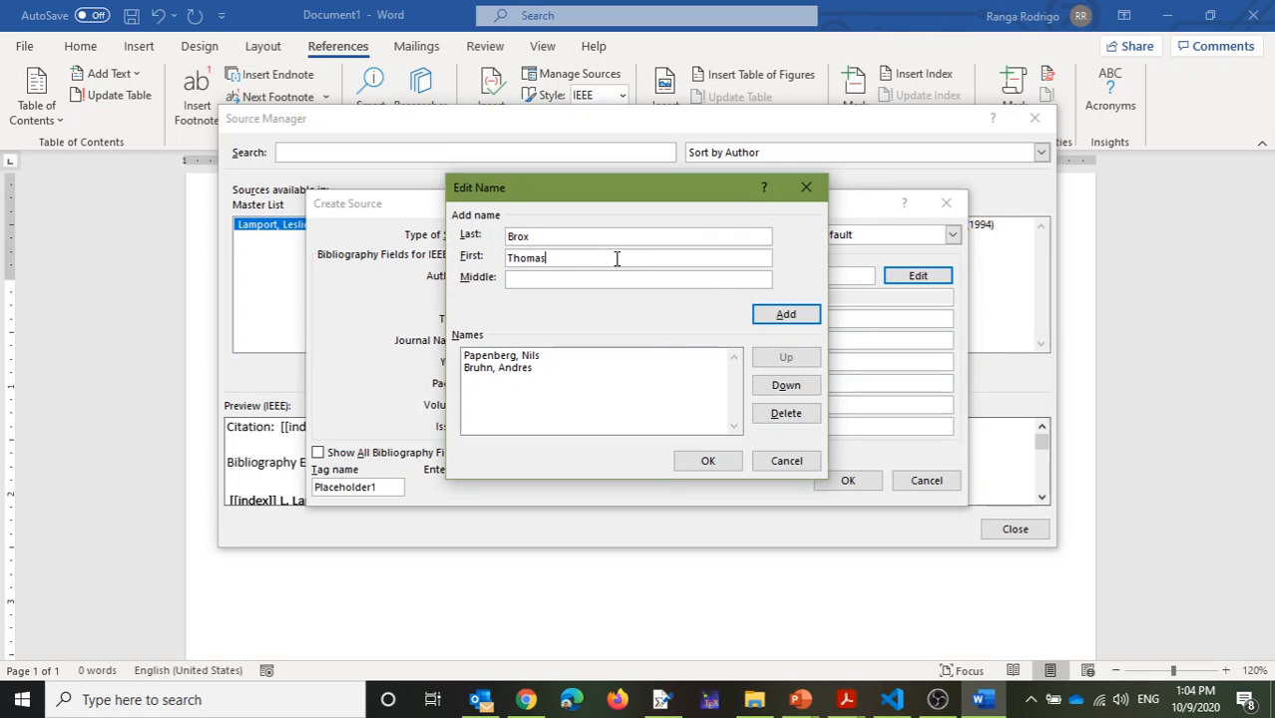
pyautogui.click(786, 314)
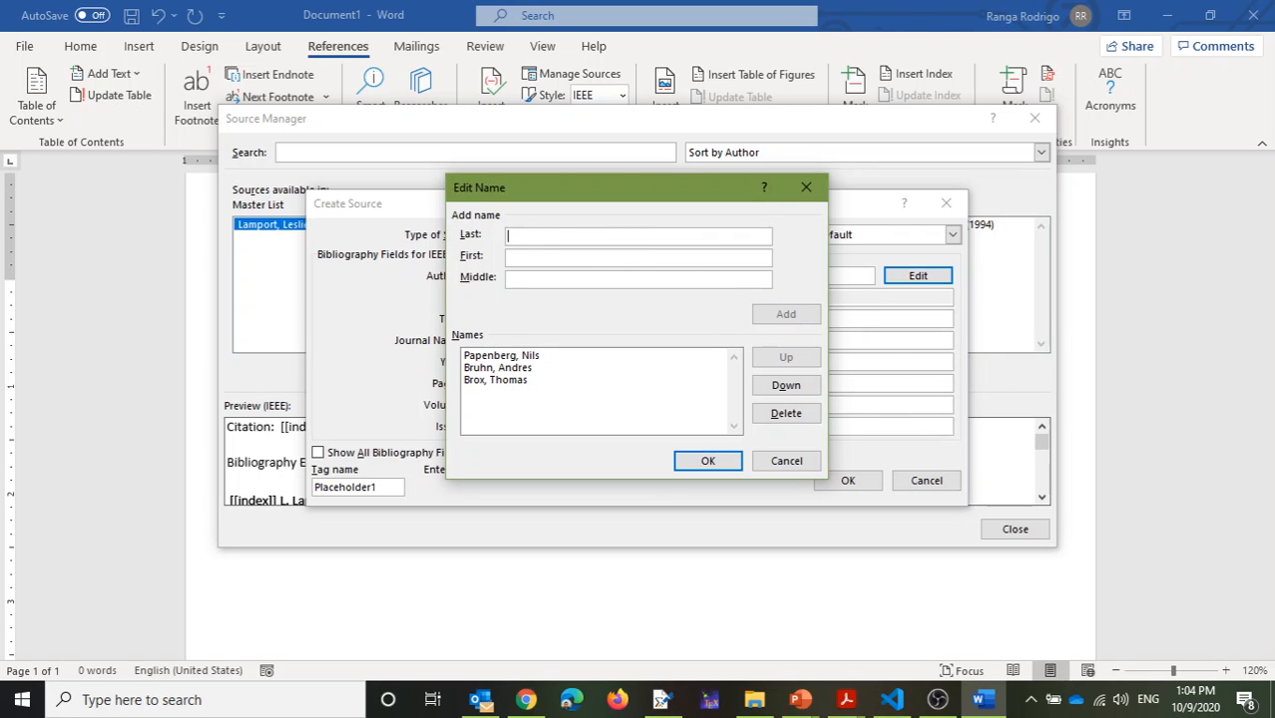
# Add the article's fourth author to the author names list with separate last and first names
pyautogui.hotkey('alt', 'Tab')
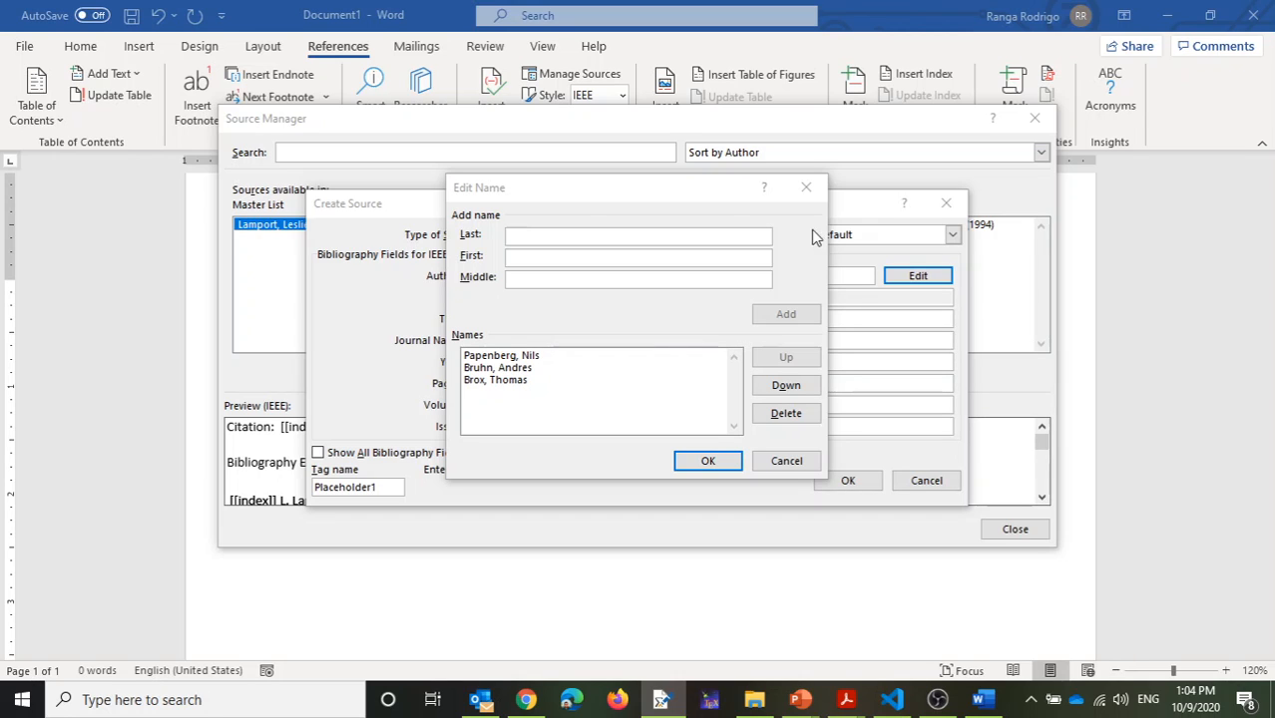
pyautogui.click(555, 236)
pyautogui.write('Didas')
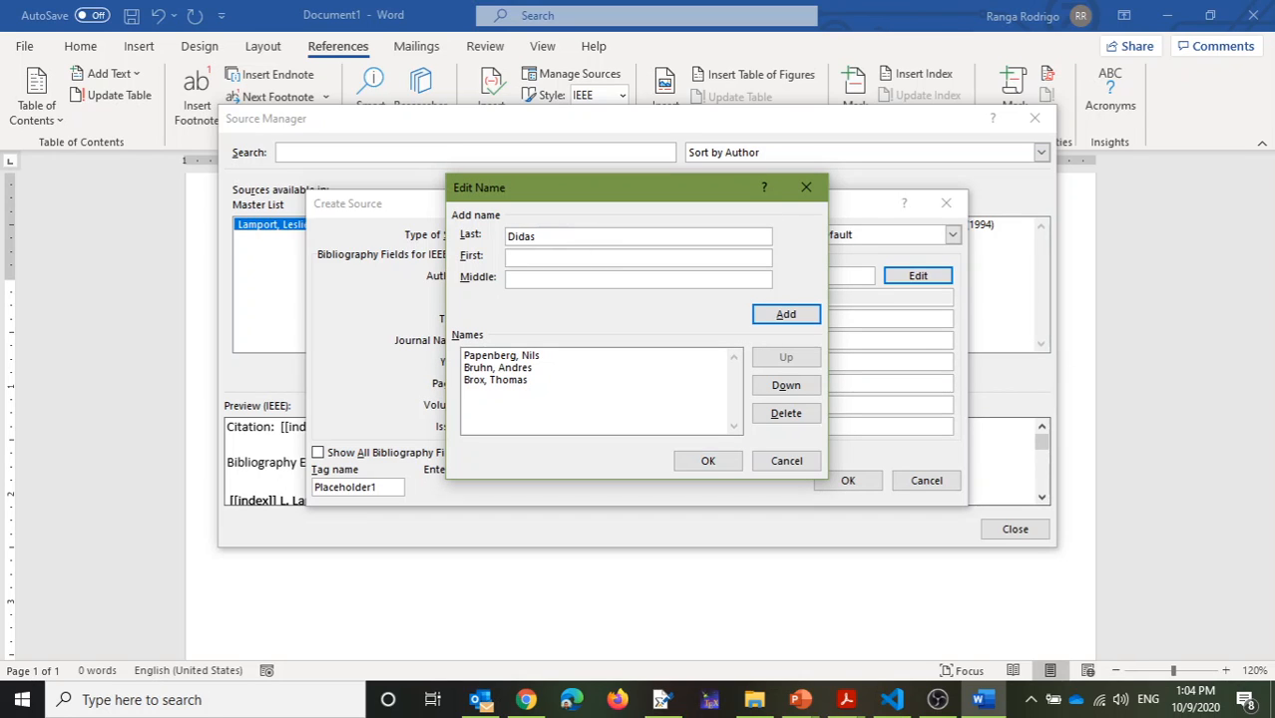
pyautogui.hotkey('alt', 'Tab')
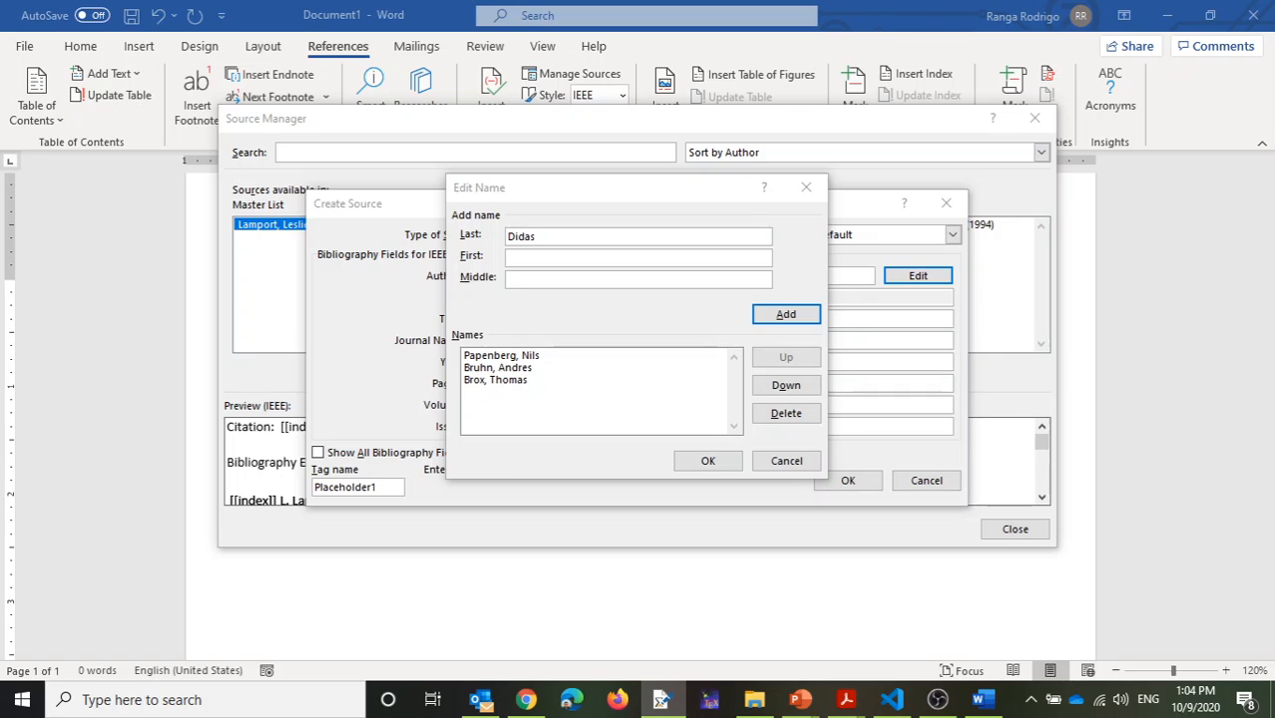
pyautogui.click(640, 262)
pyautogui.write('Stephan')
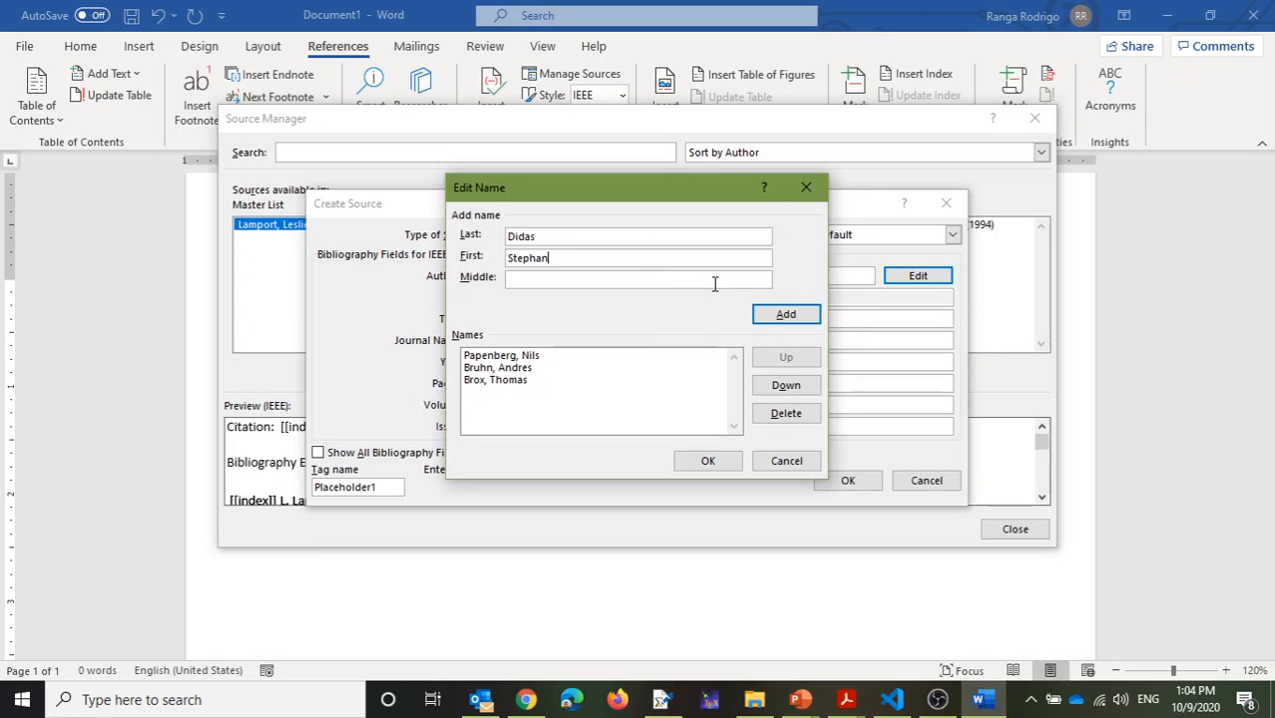
pyautogui.click(786, 314)
# Add the article's fifth author by last and first name and accept the completed author list
pyautogui.hotkey('alt', 'Tab')
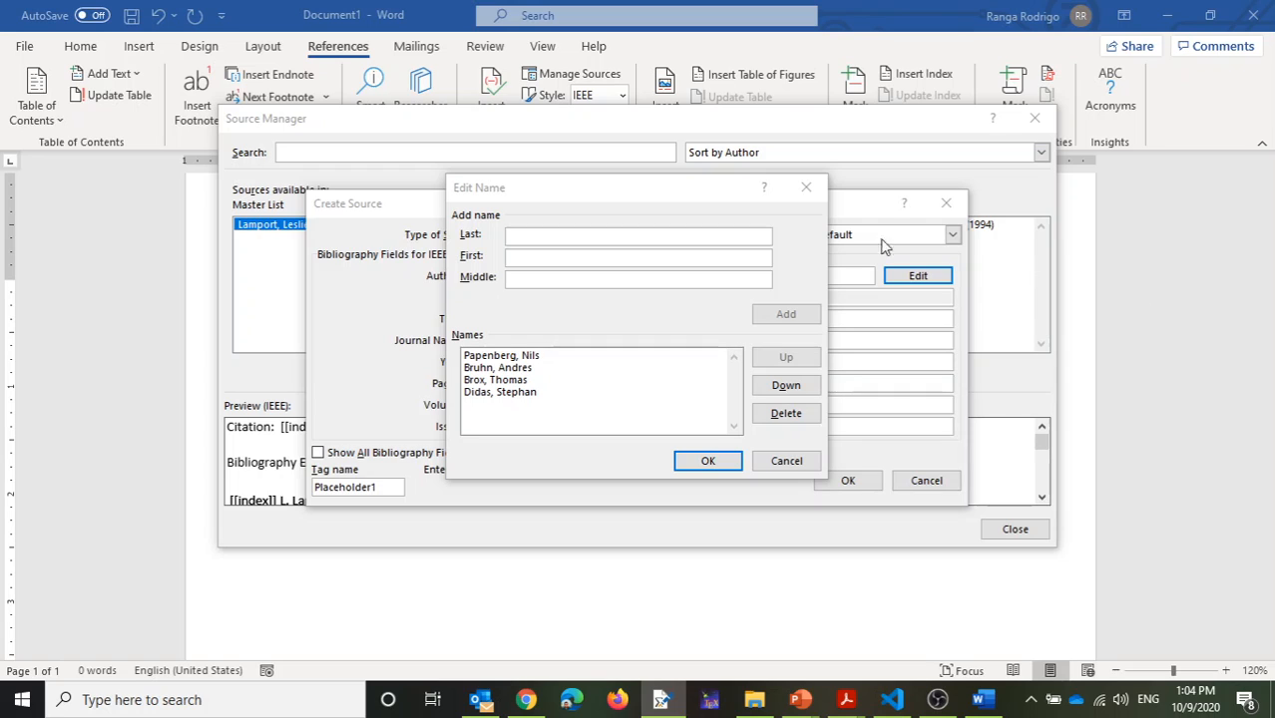
pyautogui.click(514, 239)
pyautogui.write('Weickert')
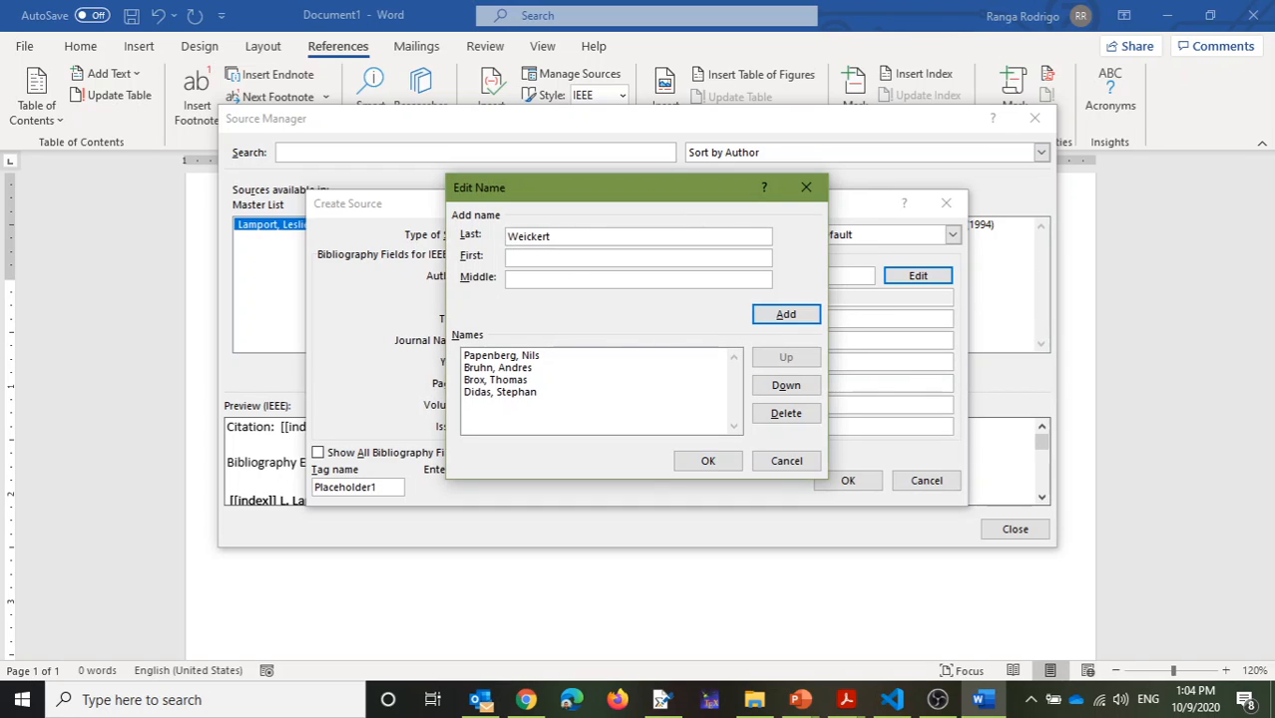
pyautogui.hotkey('alt', 'Tab')
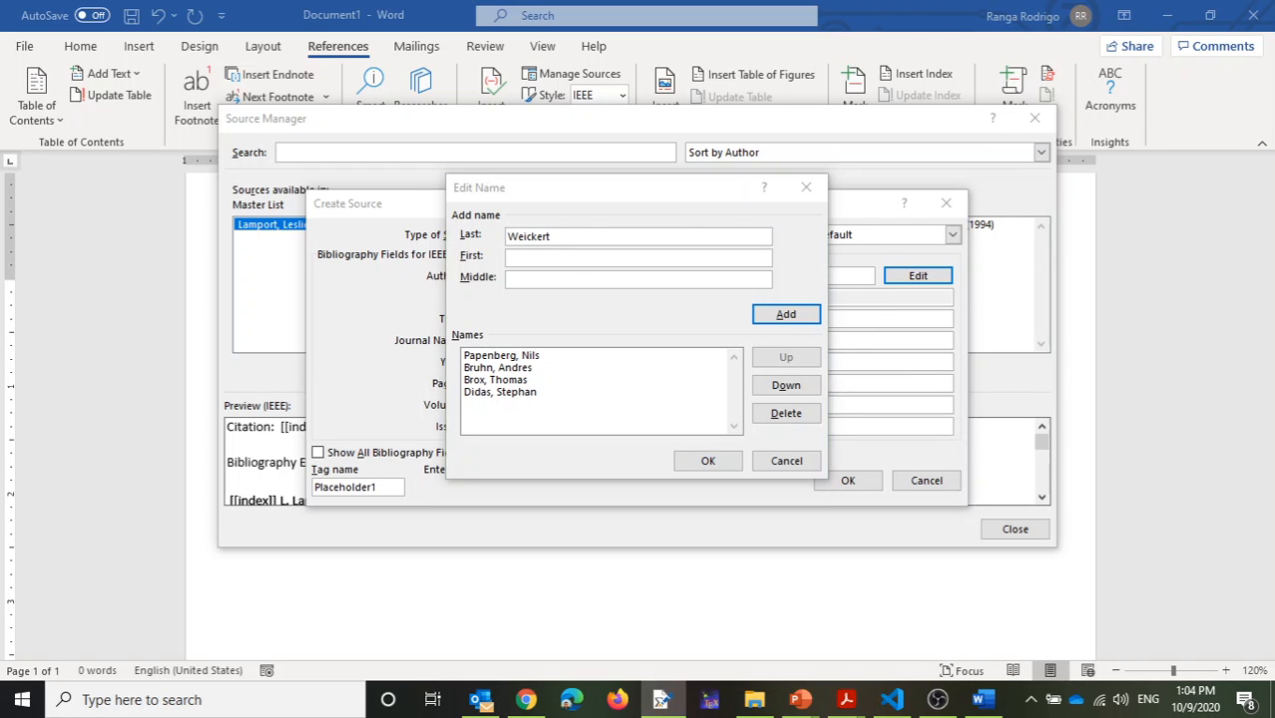
pyautogui.click(594, 259)
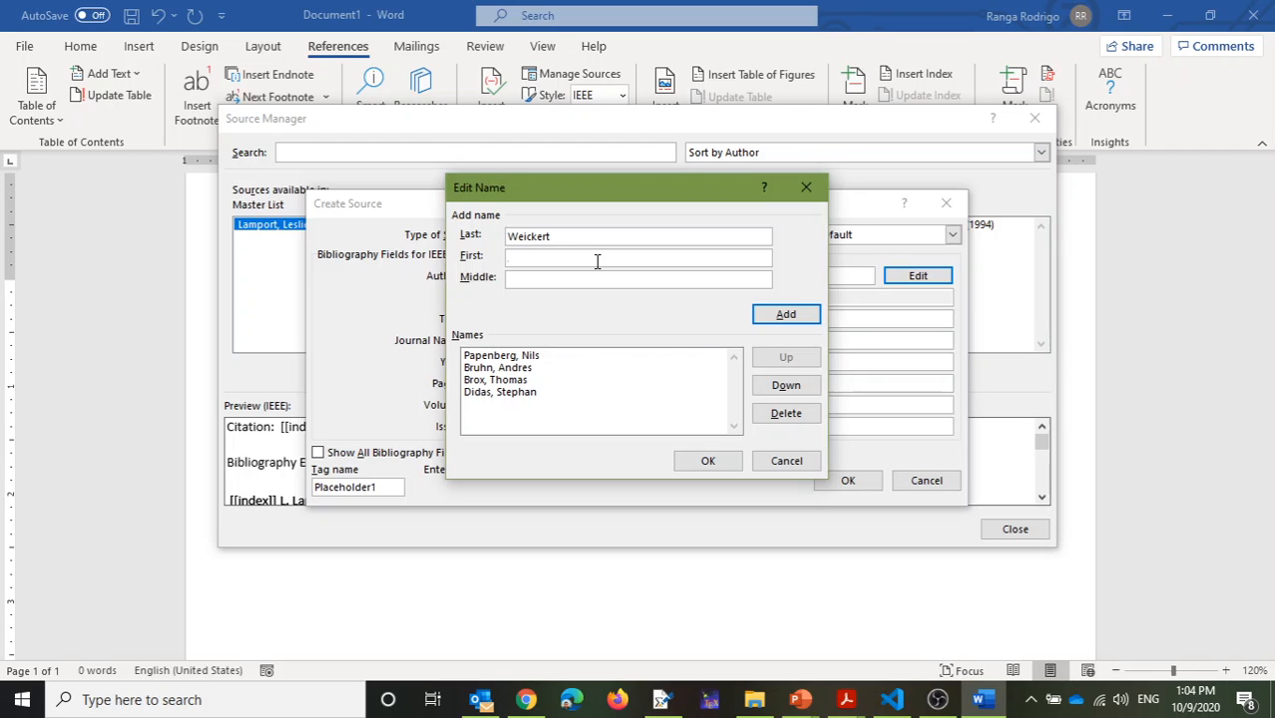
pyautogui.write('Joachim')
pyautogui.click(786, 317)
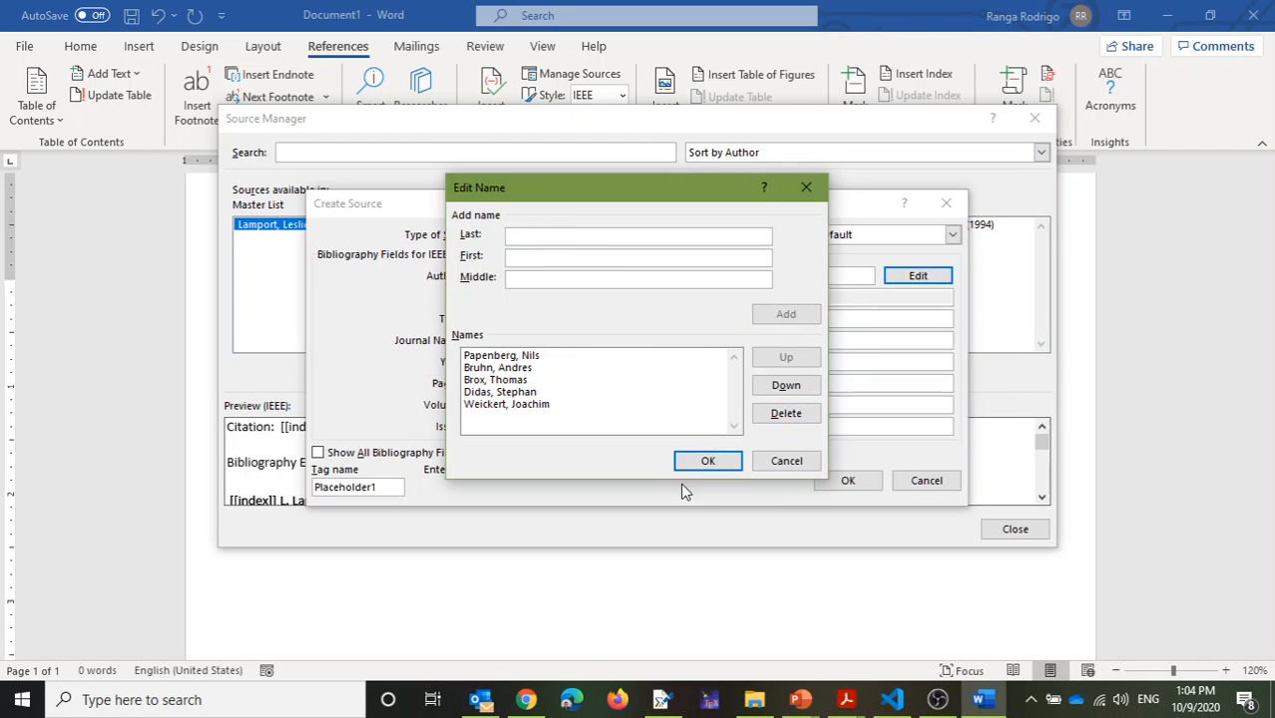
pyautogui.click(703, 464)
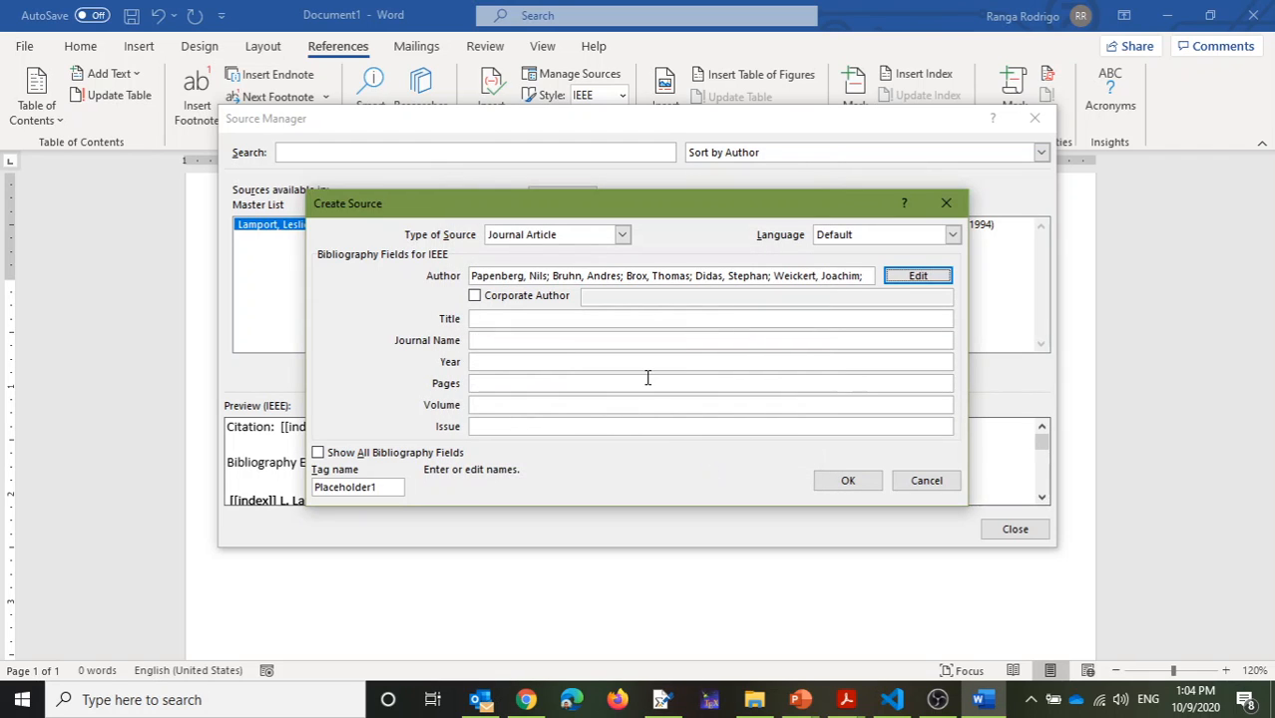
# Enter the article title "Highly Accurate Optic Flow Computation with Theoretically Justified Warping" and the journal name "International Journal of Computer Vision"
pyautogui.hotkey('alt', 'Tab')
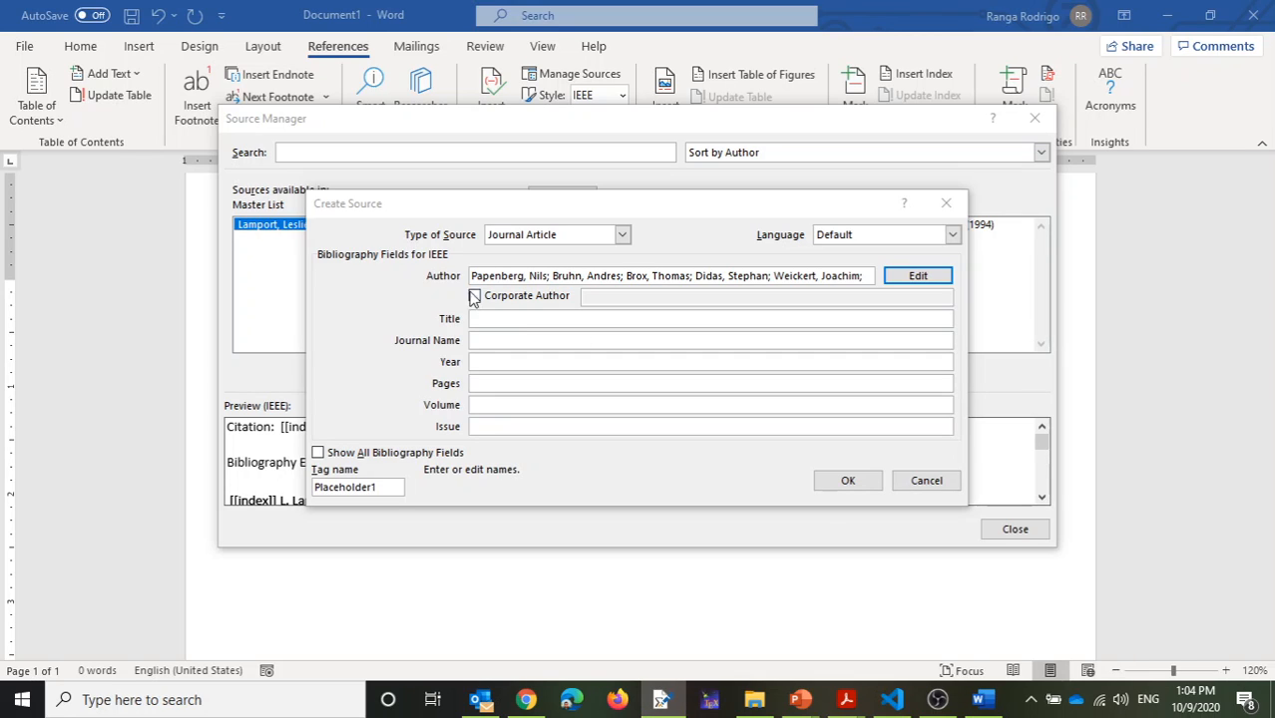
pyautogui.click(479, 319)
pyautogui.write('Highly Accurate Optic Flow Computation with Theoretically Justified Warping')
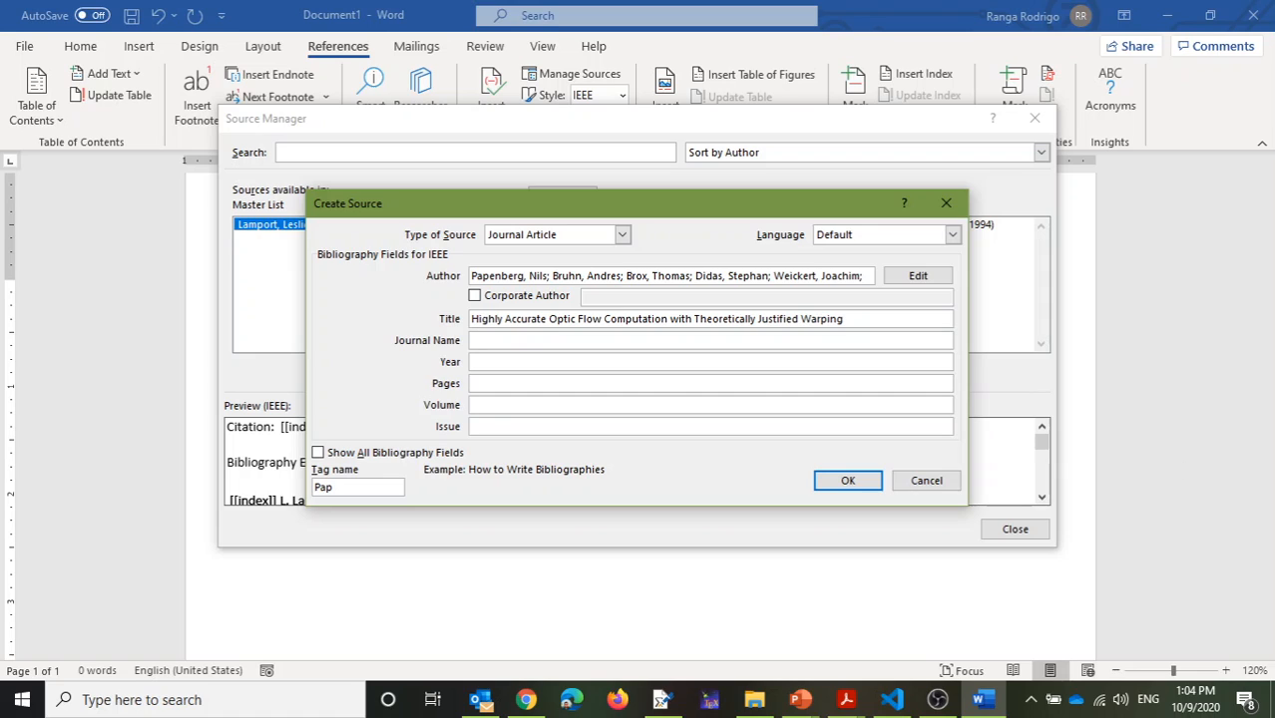
pyautogui.hotkey('alt', 'Tab')
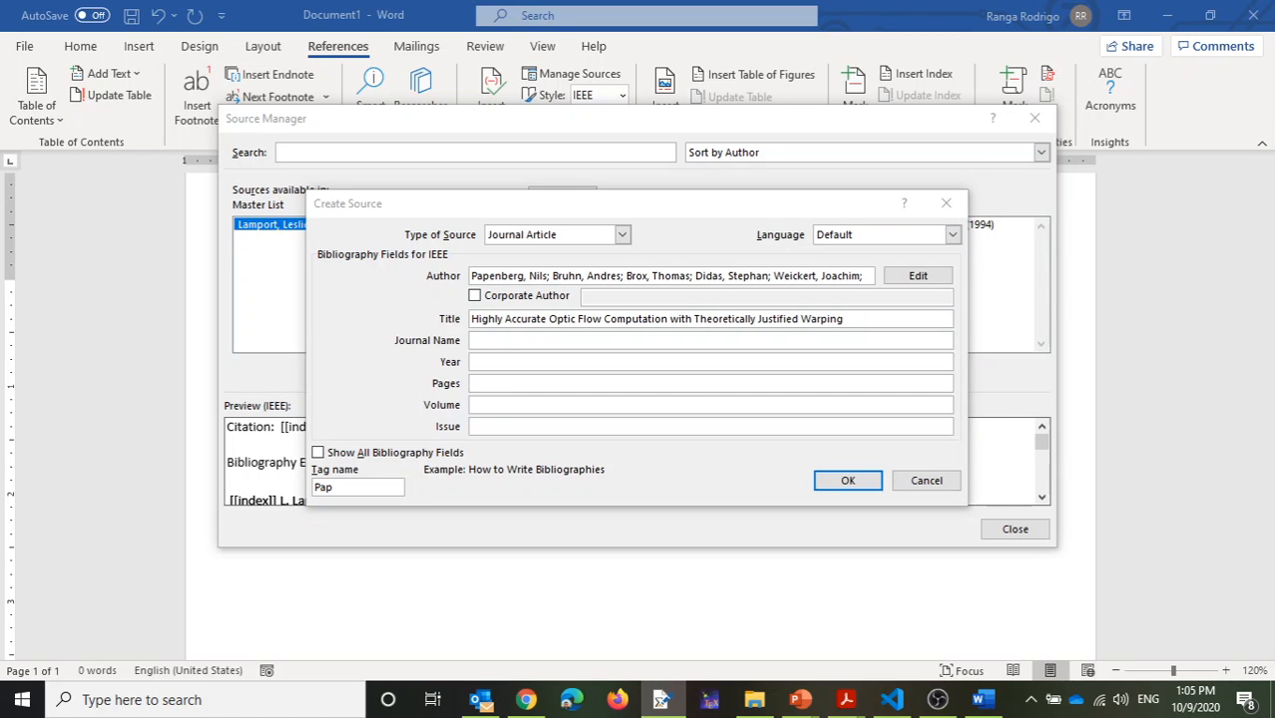
pyautogui.click(512, 341)
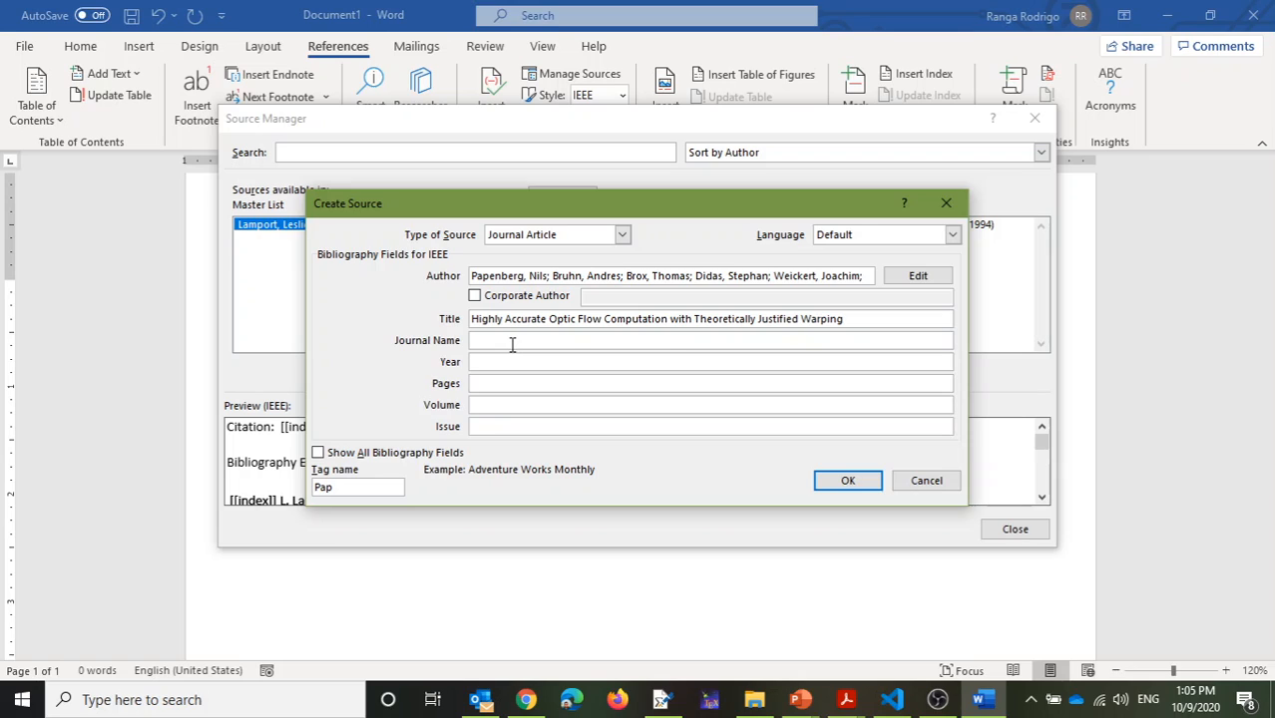
pyautogui.write('International Journal of Computer Vision')
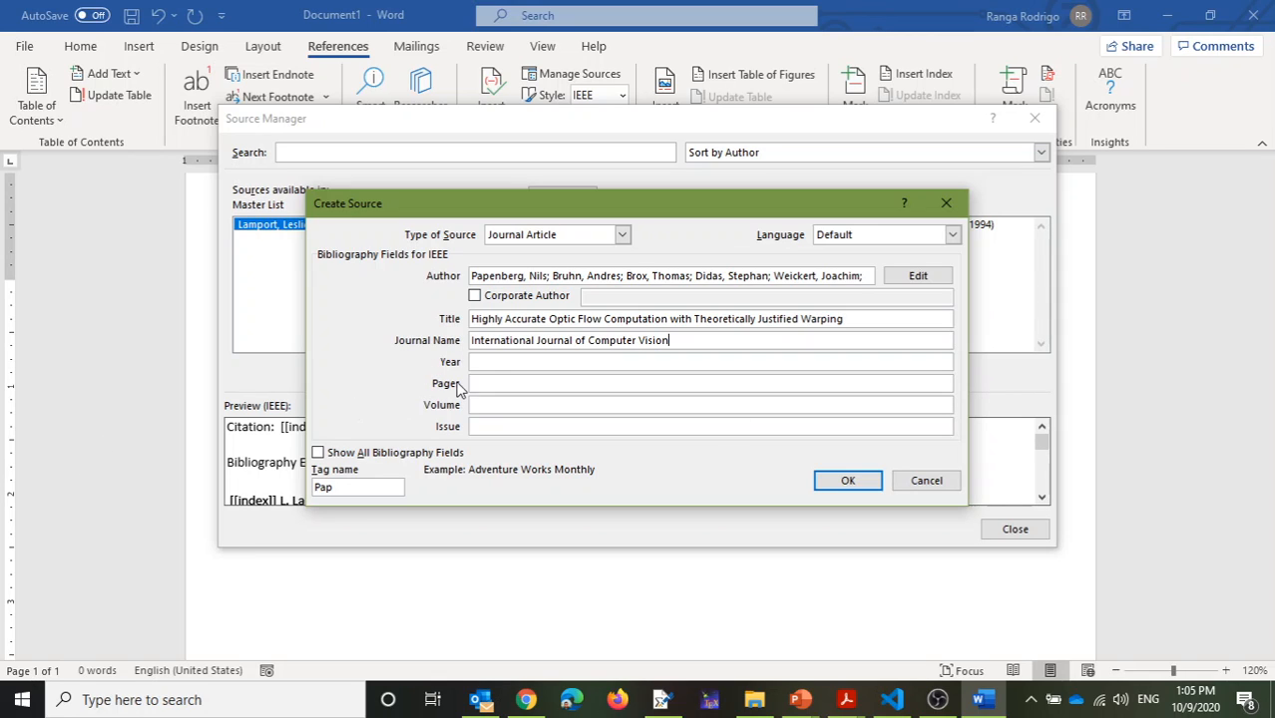
# Set the article's year to 2006, pages to 141-158, volume to 67 and issue to 2, and save the source
pyautogui.click(491, 364)
pyautogui.write('2006')
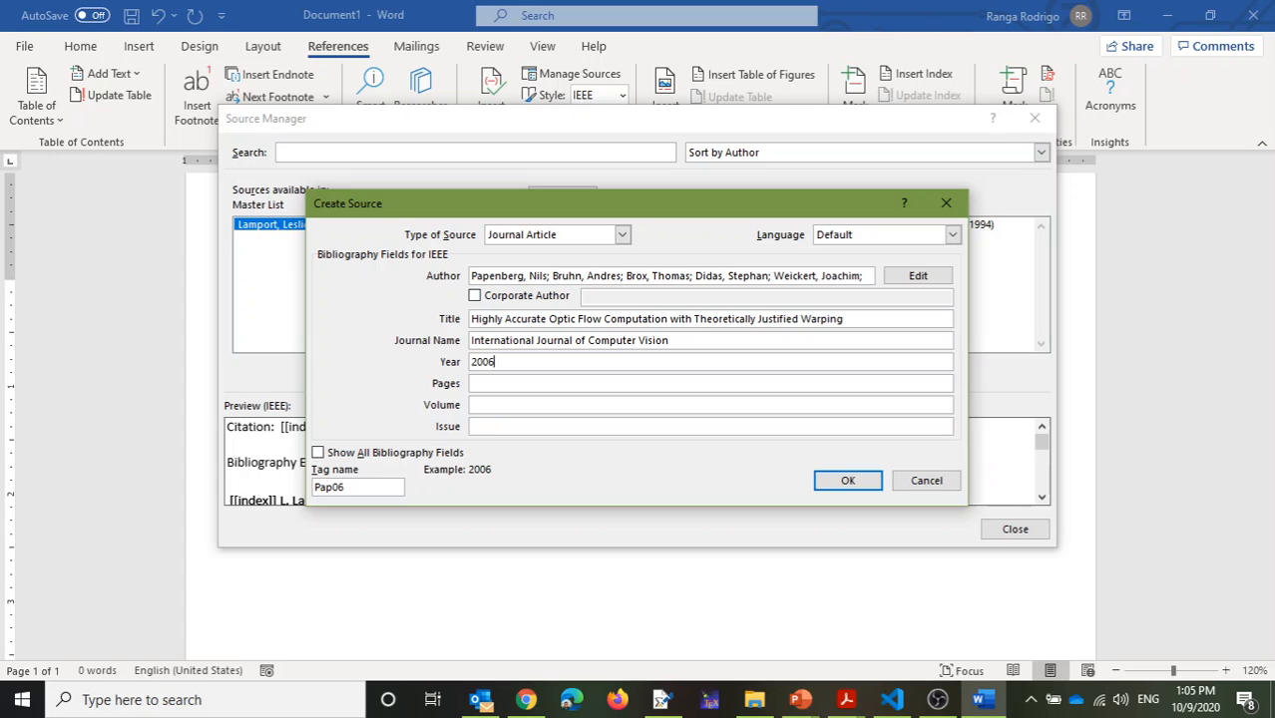
pyautogui.click(515, 382)
pyautogui.write('141-158')
pyautogui.click(476, 403)
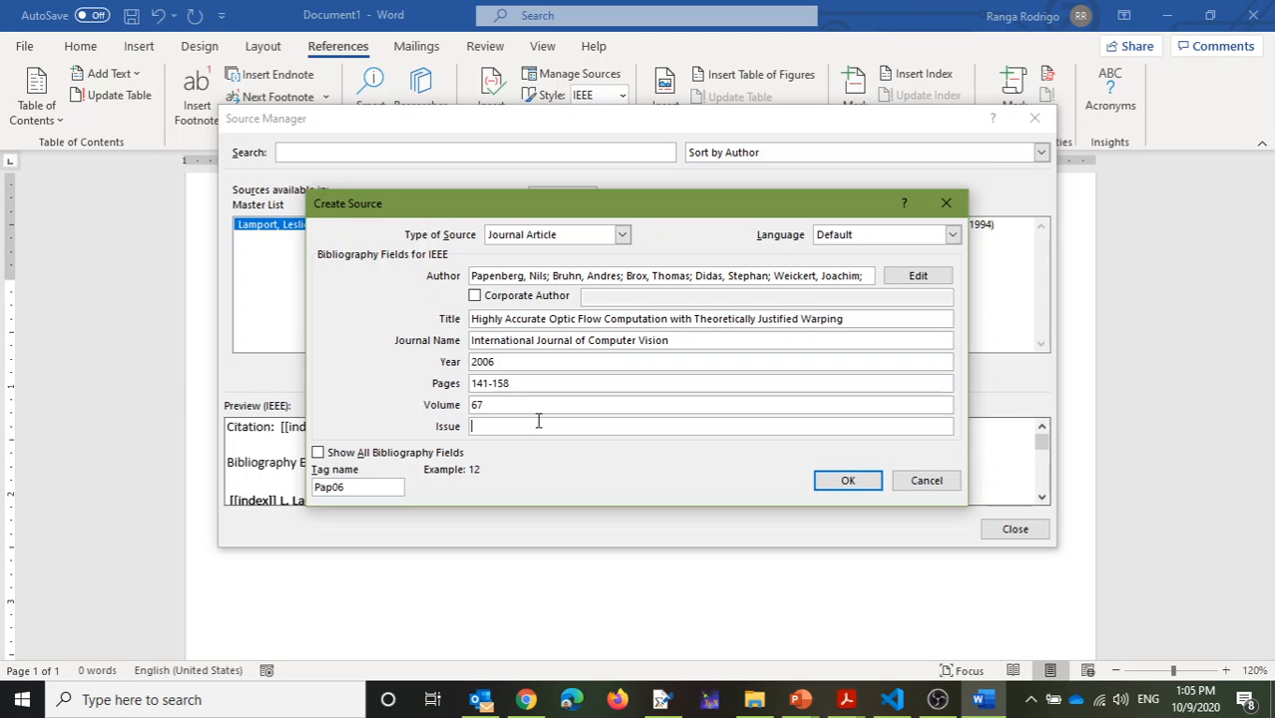
pyautogui.write('2')
pyautogui.click(829, 485)
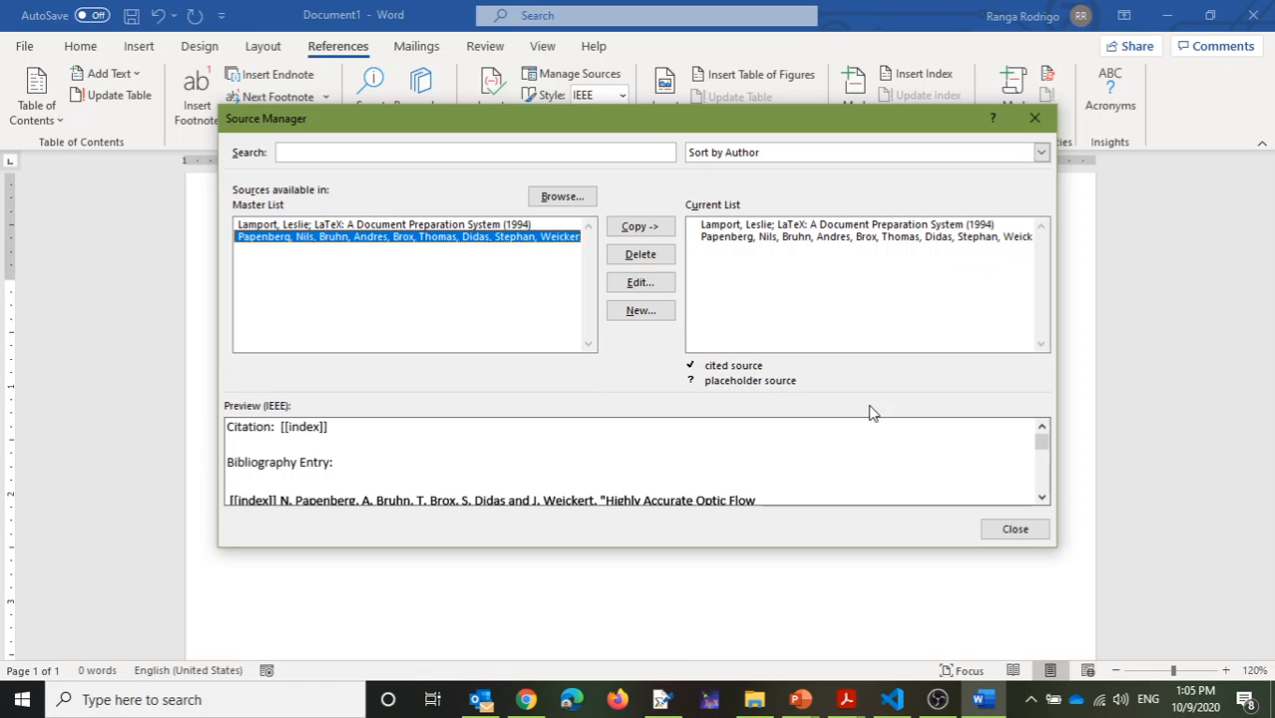
# Create a third source and set its type to Conference Proceedings
pyautogui.hotkey('alt', 'Tab')
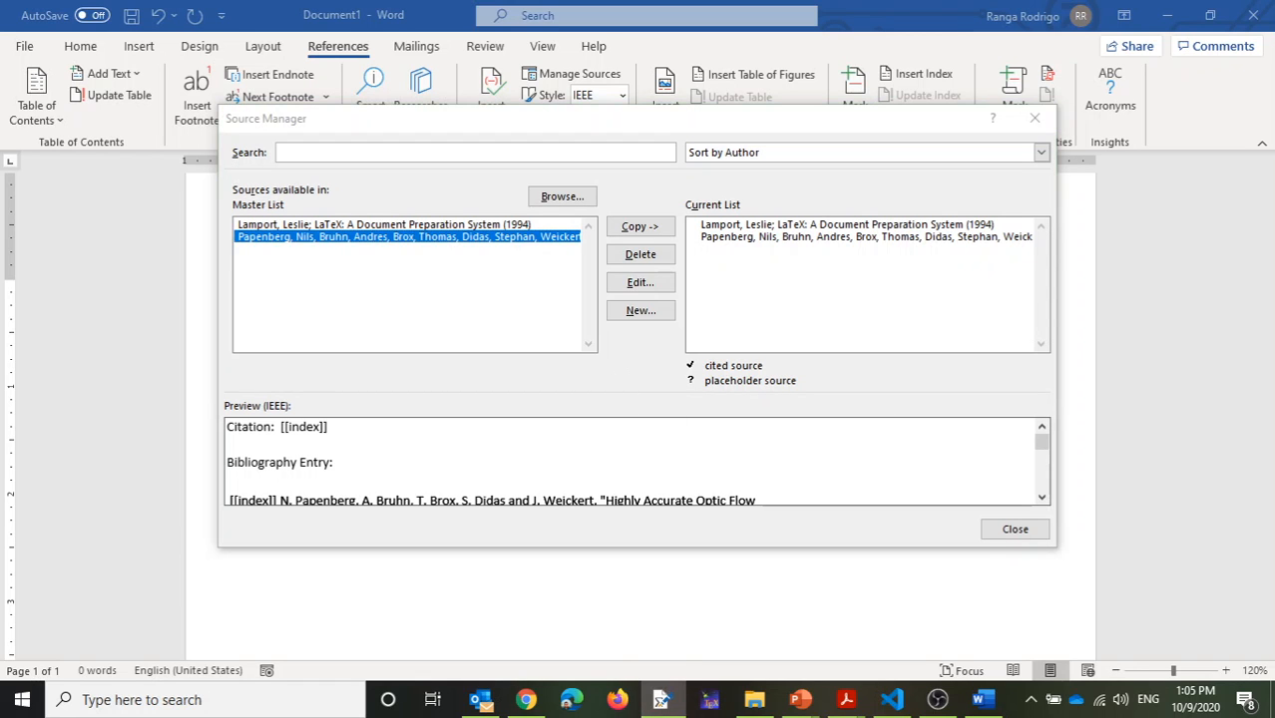
pyautogui.click(653, 310)
pyautogui.click(621, 214)
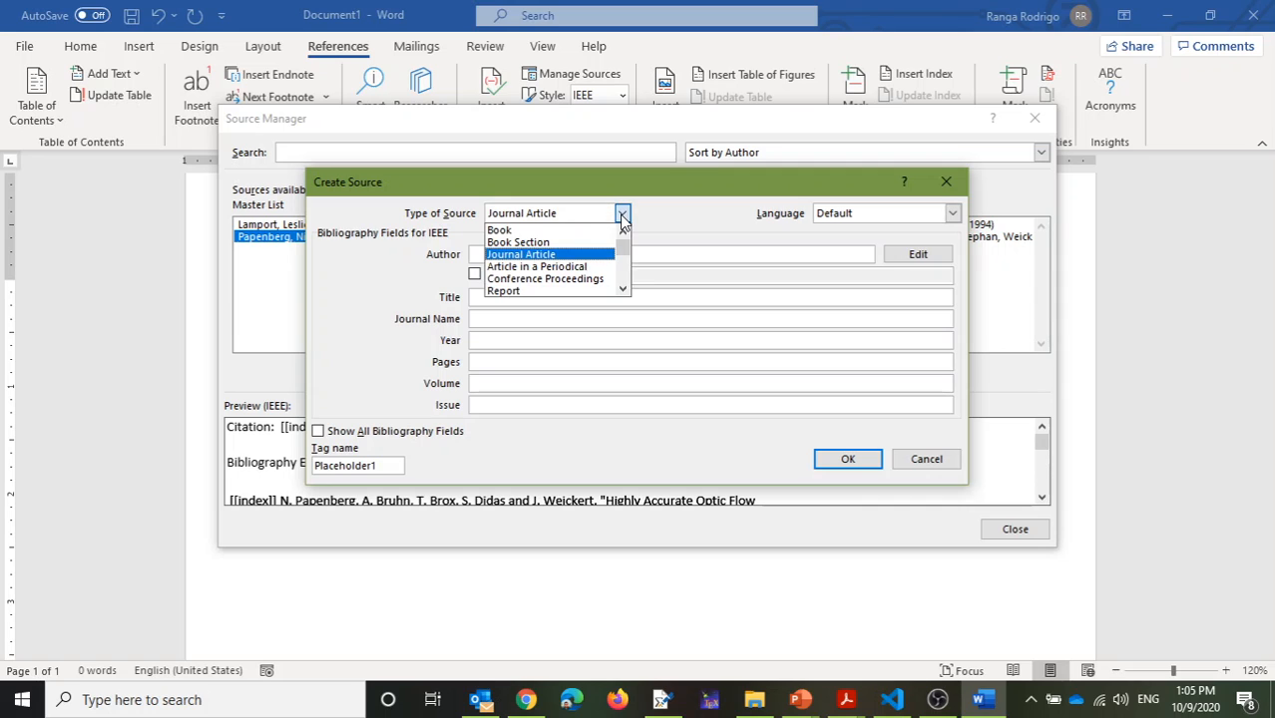
pyautogui.click(591, 279)
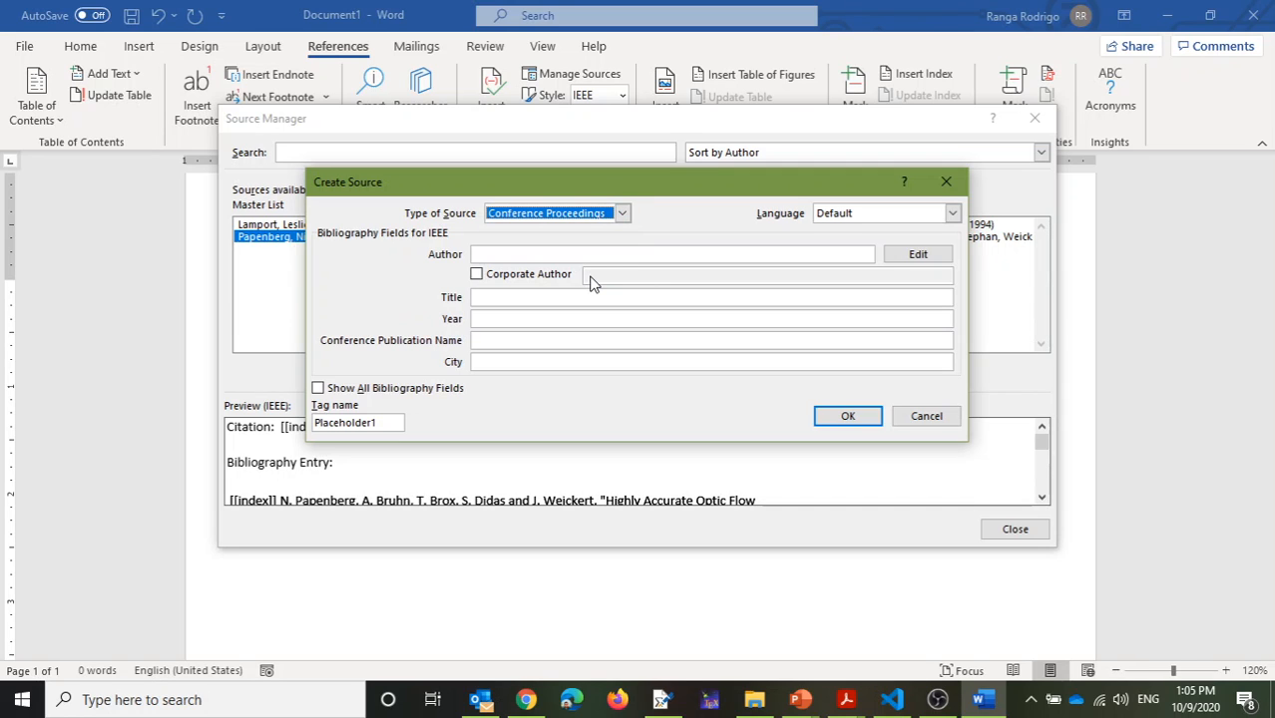
# Add the conference paper's first author to the author names list, entering the last and first name separately
pyautogui.hotkey('alt', 'Tab')
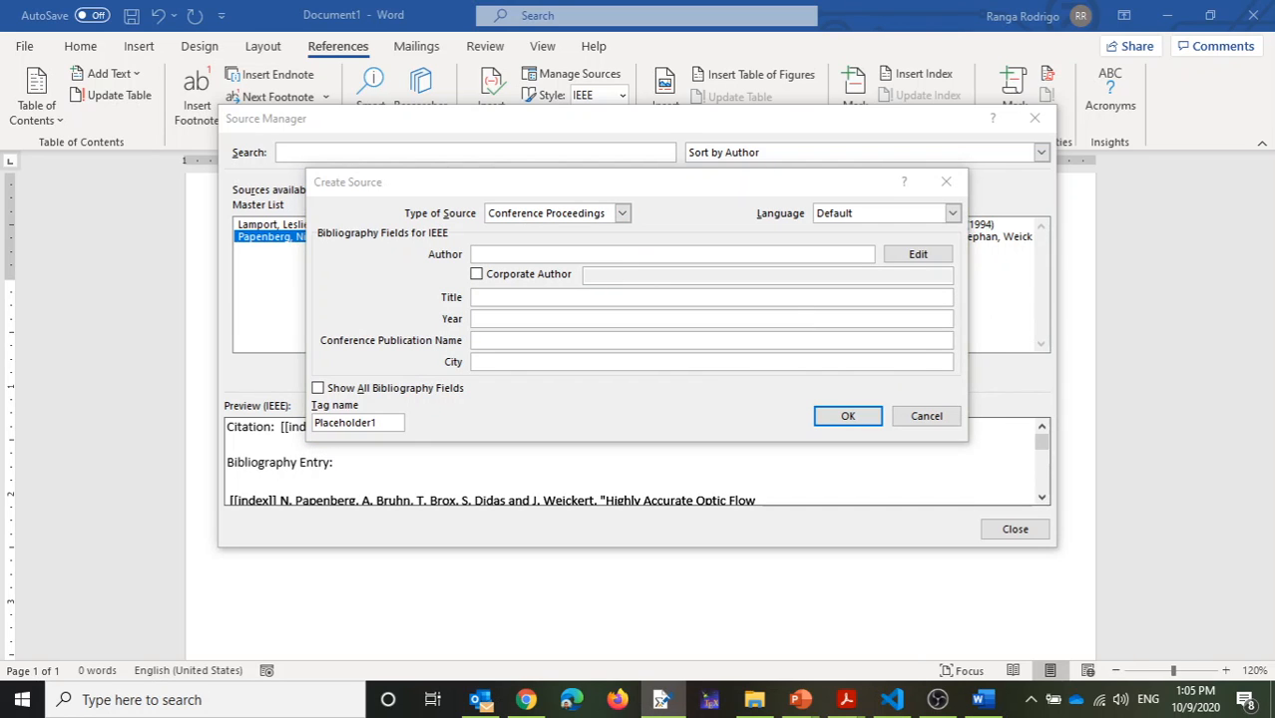
pyautogui.click(922, 259)
pyautogui.hotkey('alt', 'Tab')
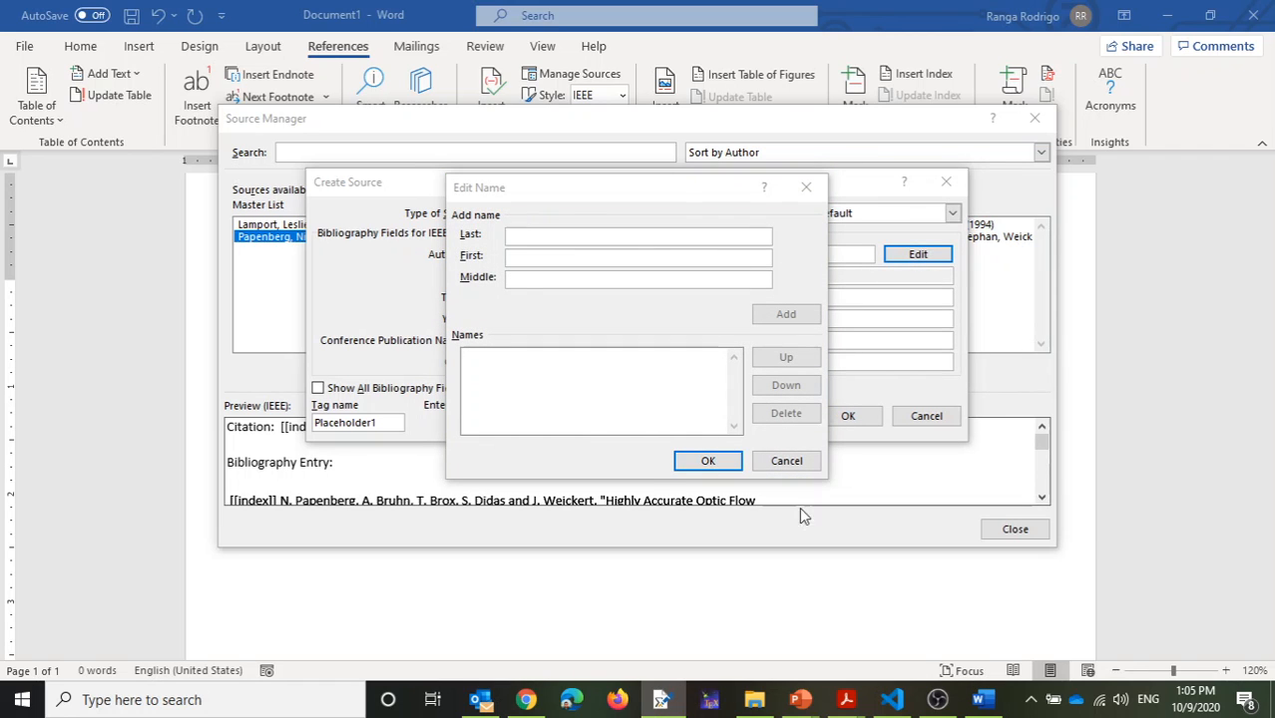
pyautogui.click(526, 237)
pyautogui.write('Viola')
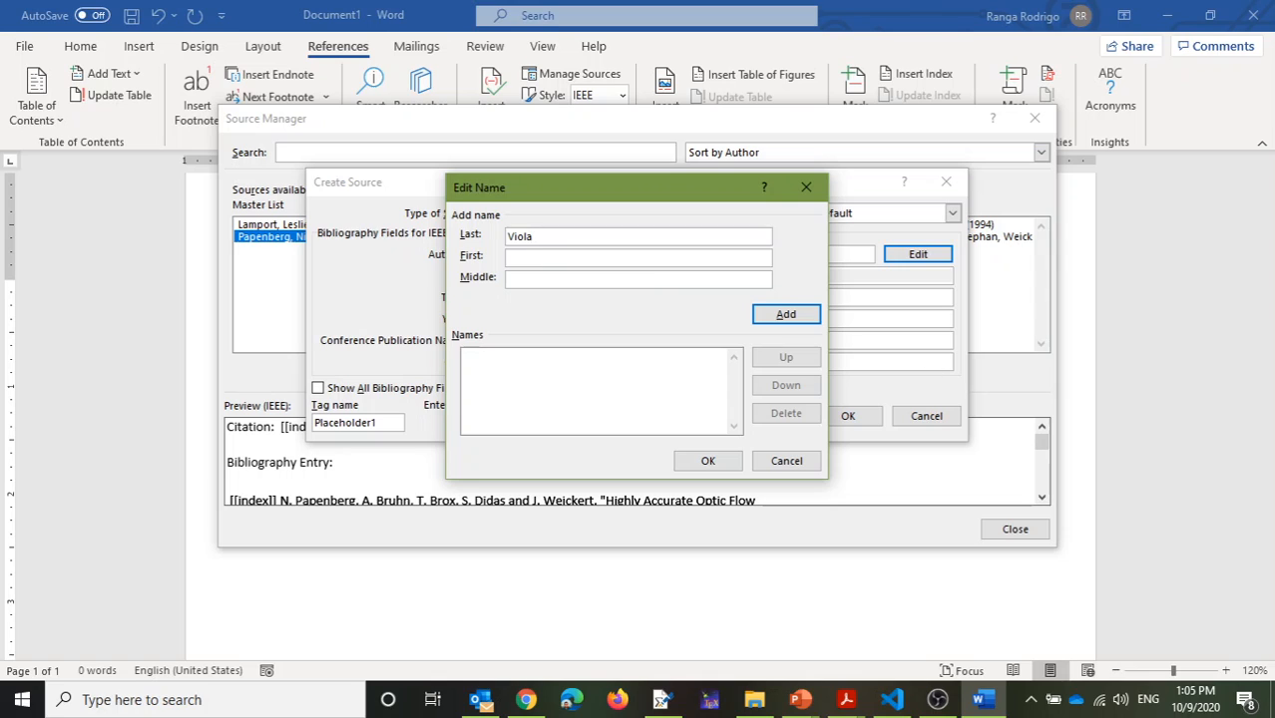
pyautogui.hotkey('alt', 'Tab')
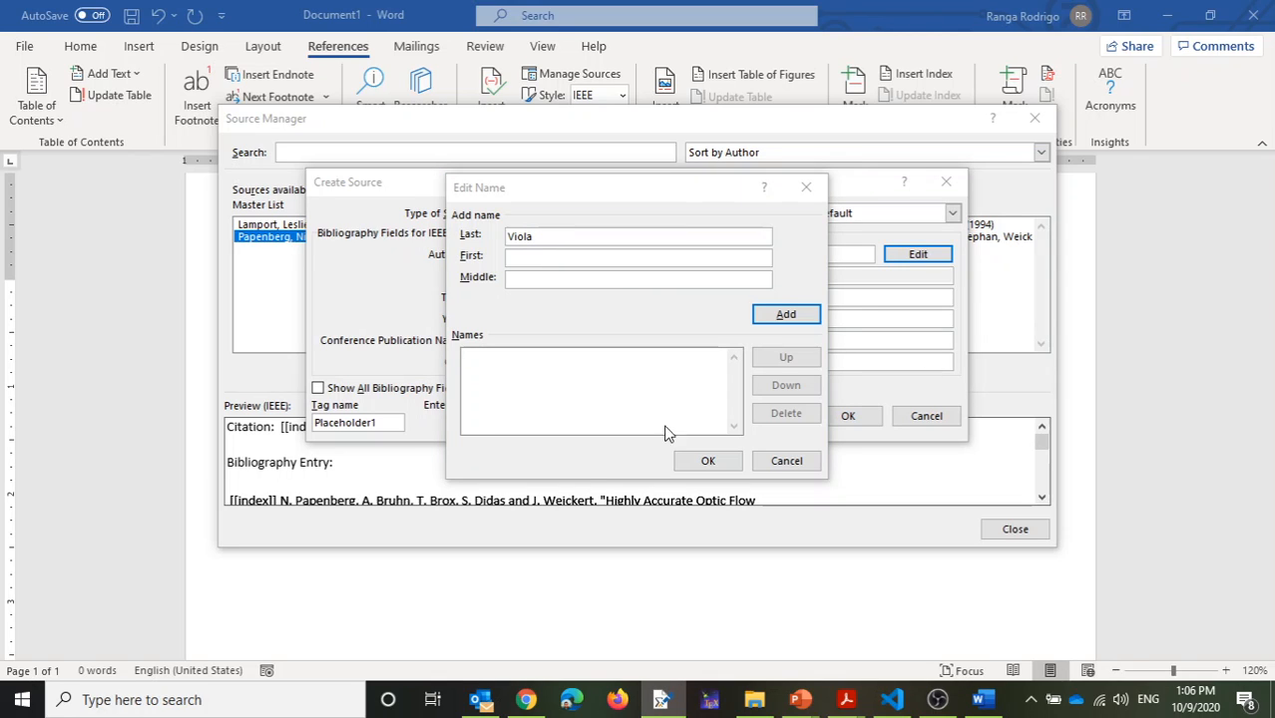
pyautogui.click(544, 261)
pyautogui.write('Paul')
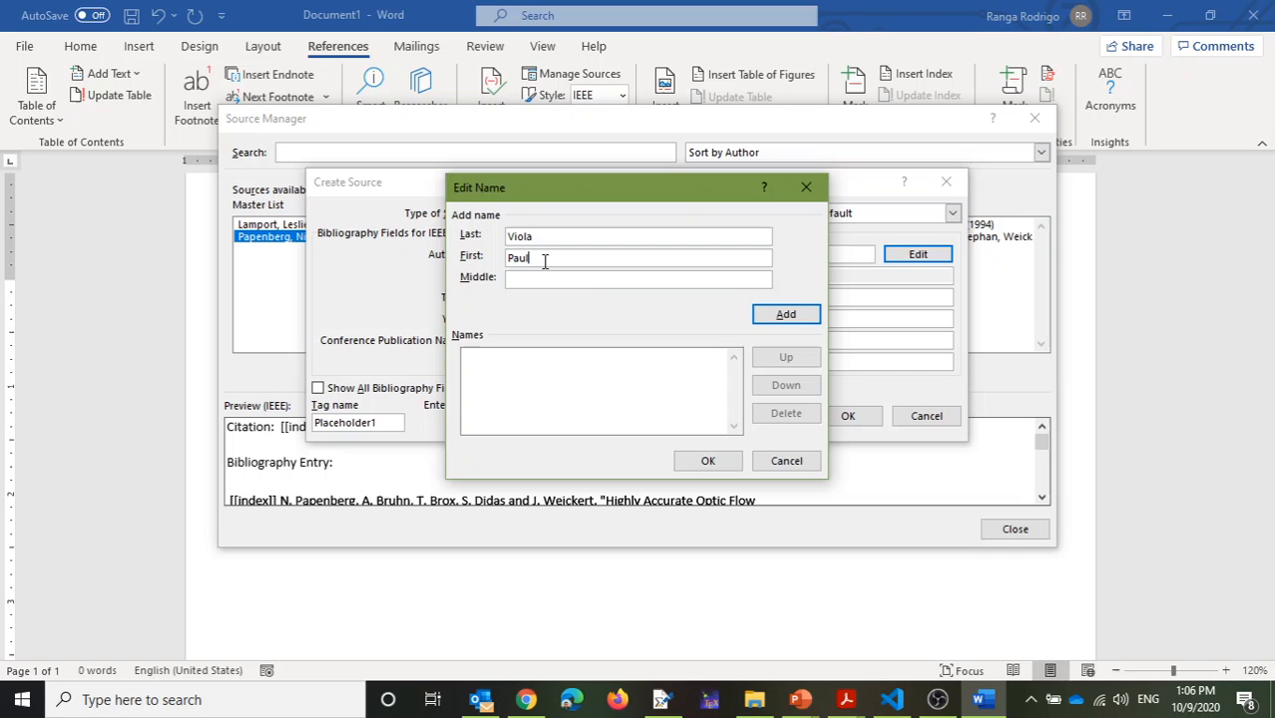
pyautogui.click(756, 313)
# Add the conference paper's second author, entering the last and first name separately, and confirm the author list
pyautogui.hotkey('alt', 'Tab')
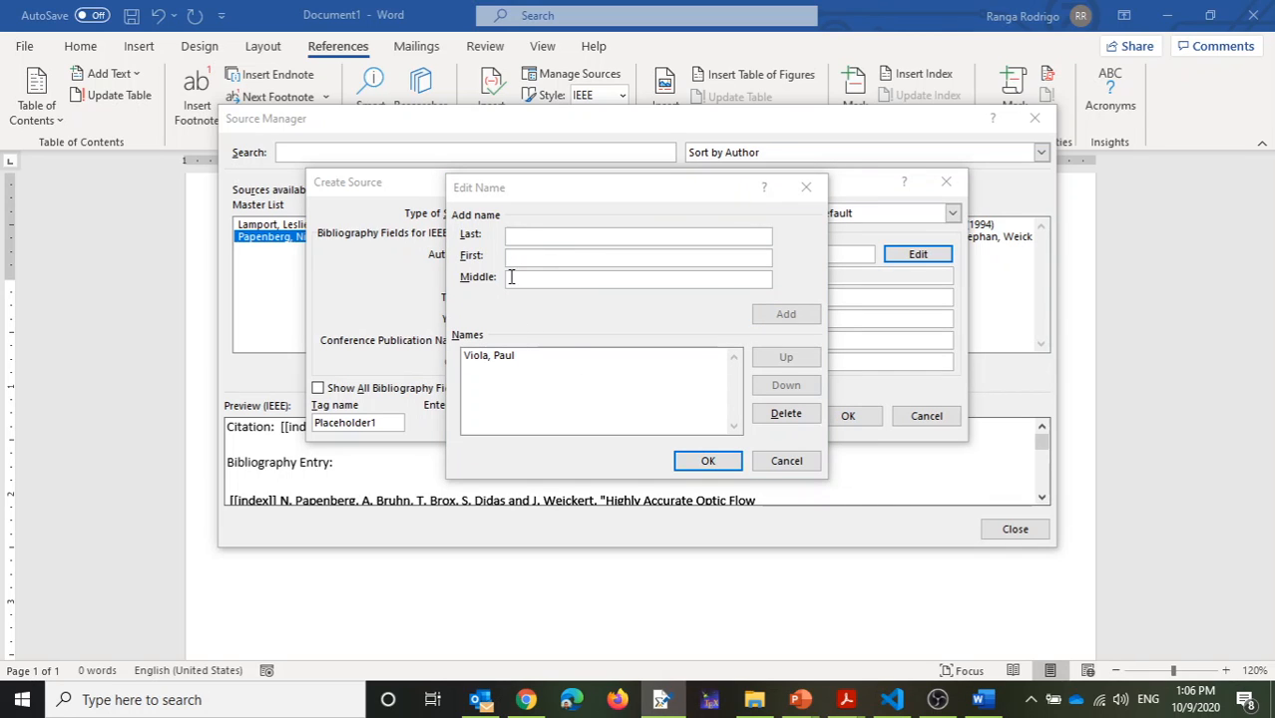
pyautogui.click(520, 237)
pyautogui.write('Jones')
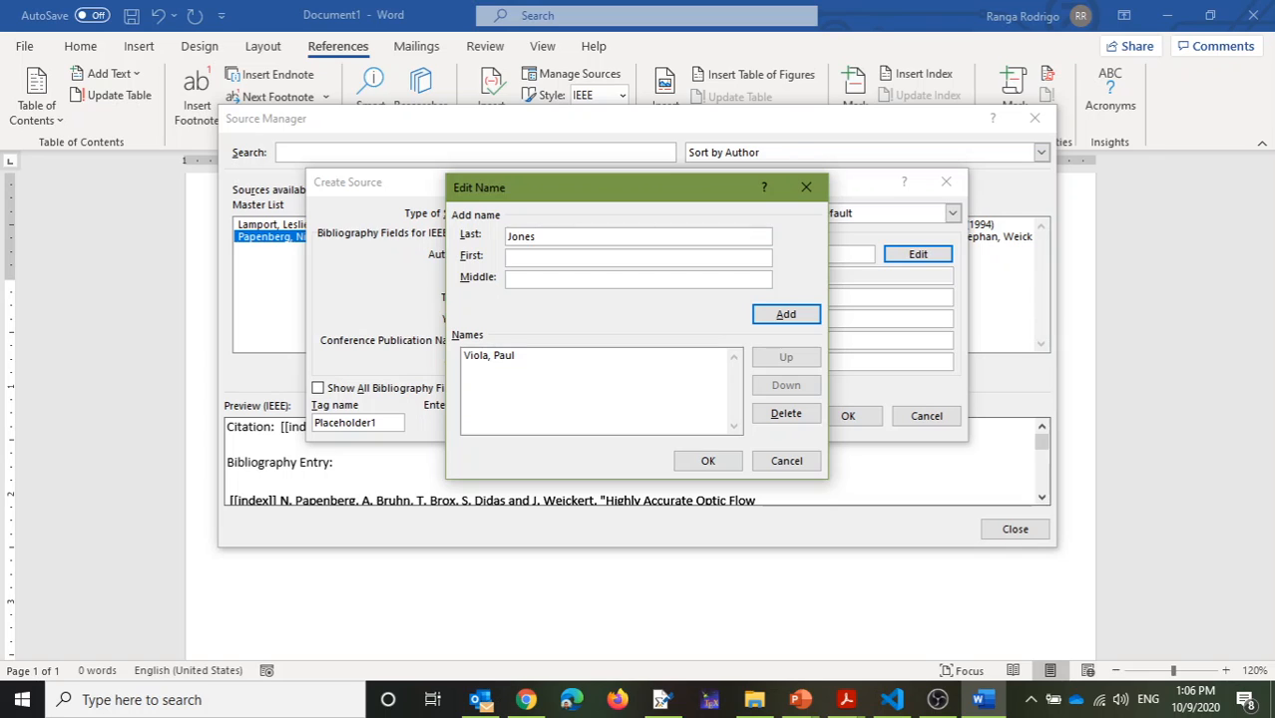
pyautogui.hotkey('alt', 'Tab')
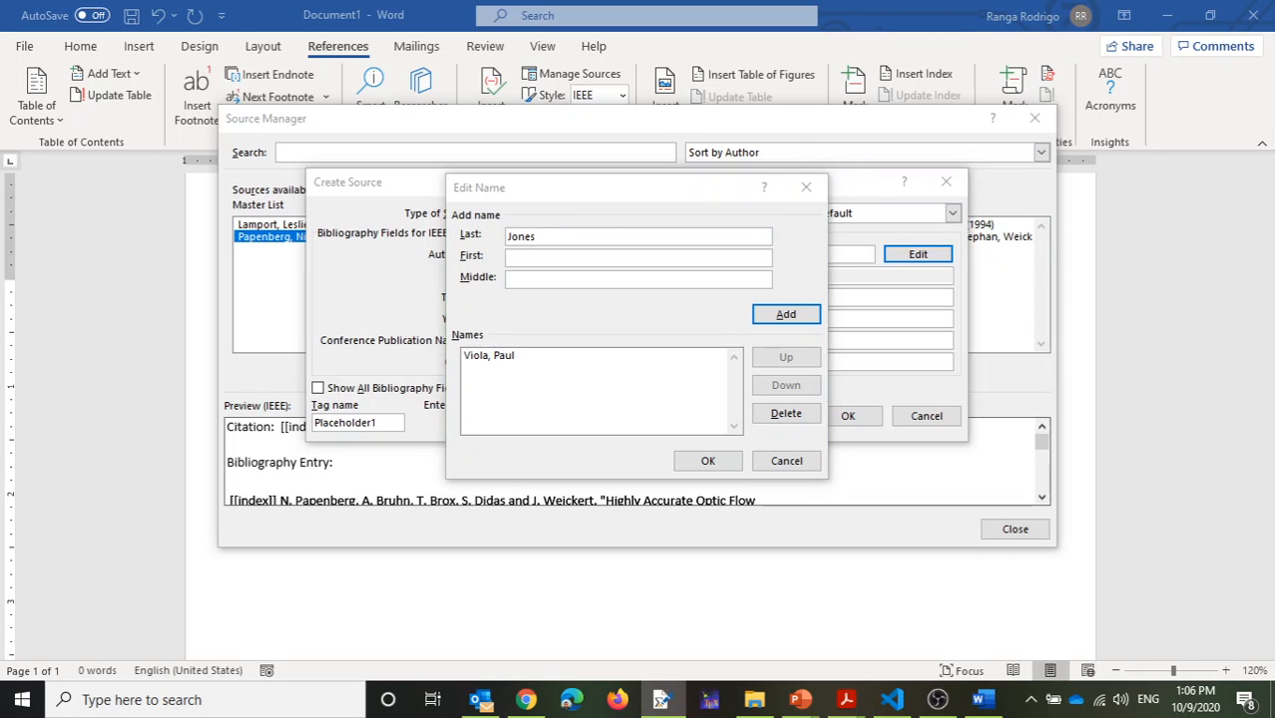
pyautogui.click(574, 259)
pyautogui.write('Michael')
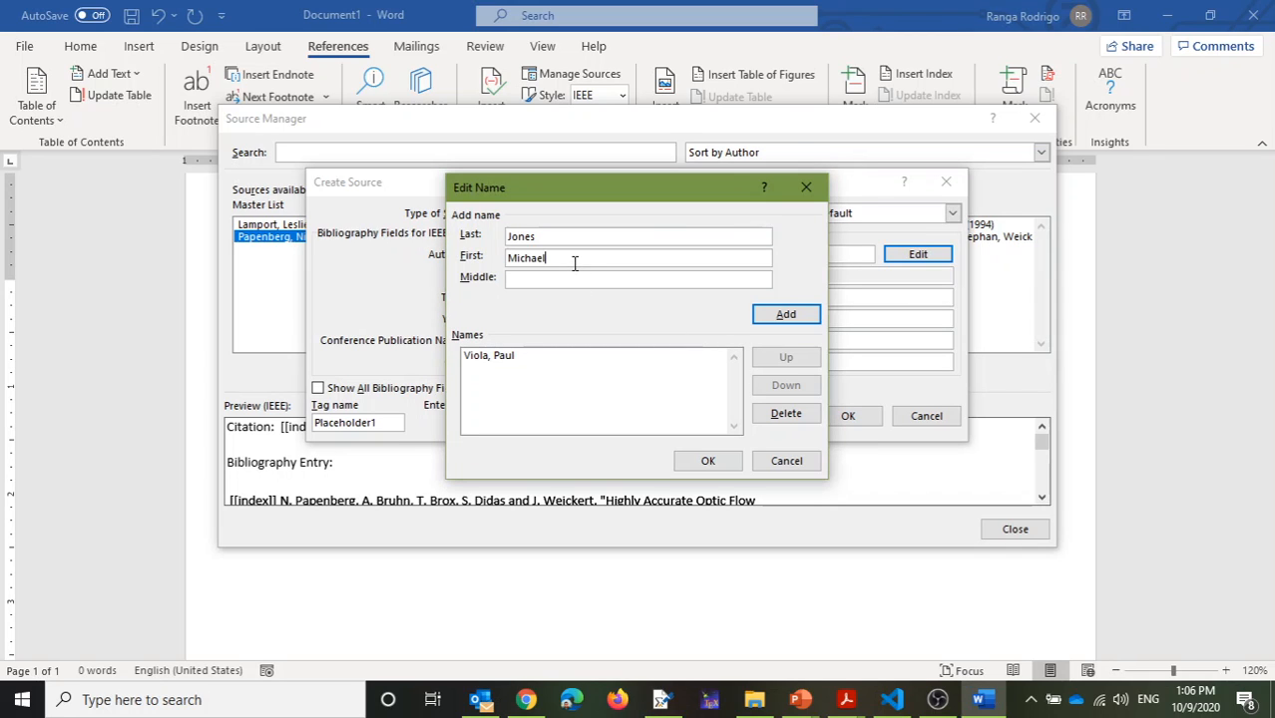
pyautogui.click(727, 462)
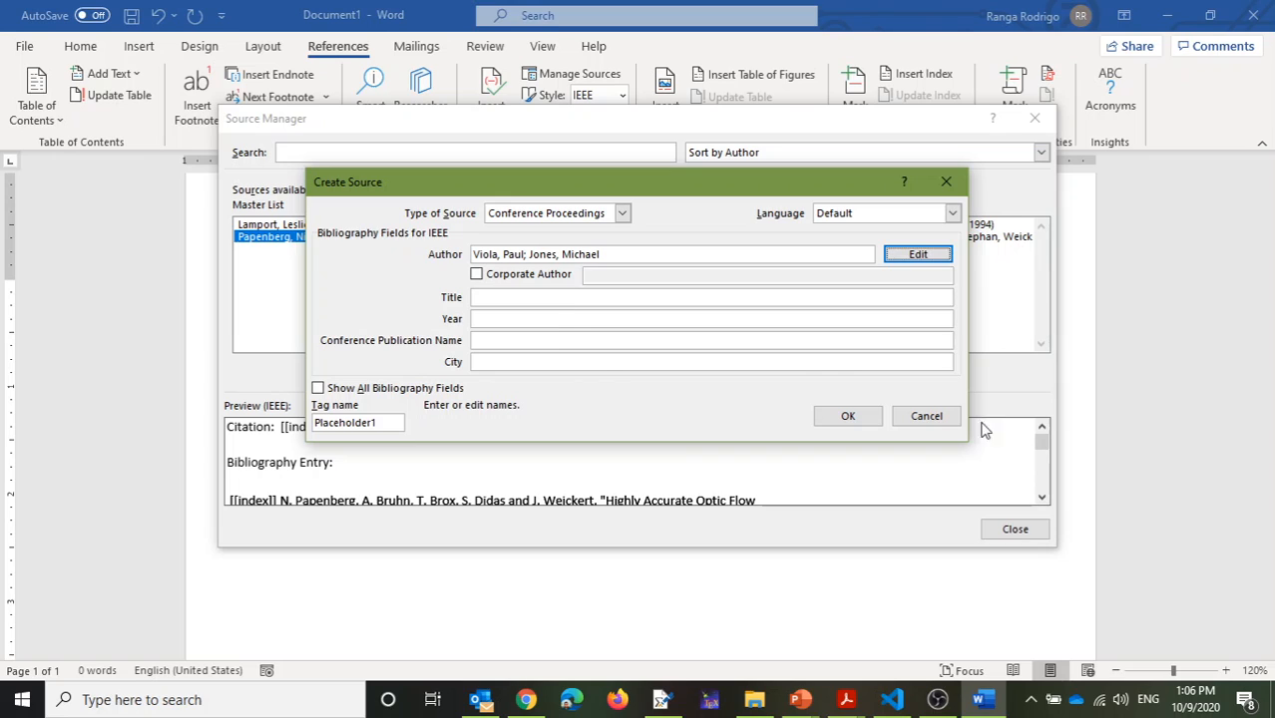
# Enter the conference paper's title "Rapid Object Selection using a Boosted Cascade of Simple Features" and set its year to 2001
pyautogui.hotkey('alt', 'Tab')
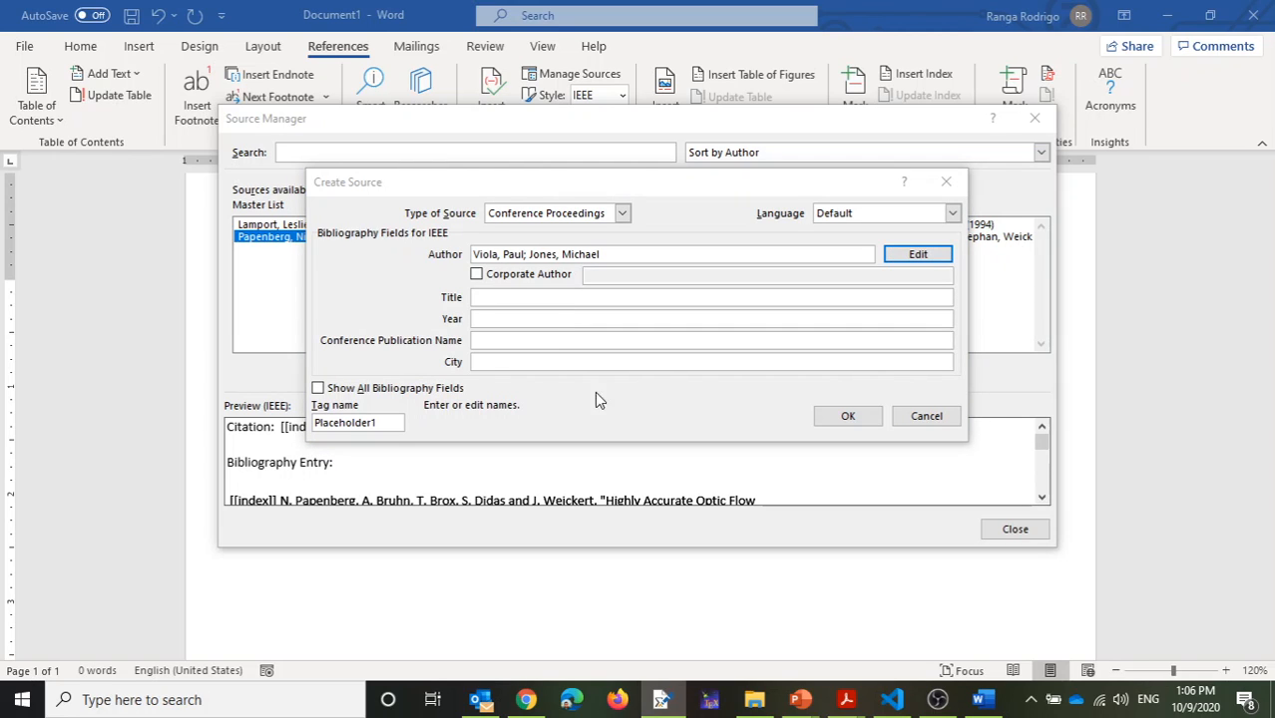
pyautogui.click(512, 298)
pyautogui.write('Rapid Object Selection using a Boosted Cascade of Simple Features')
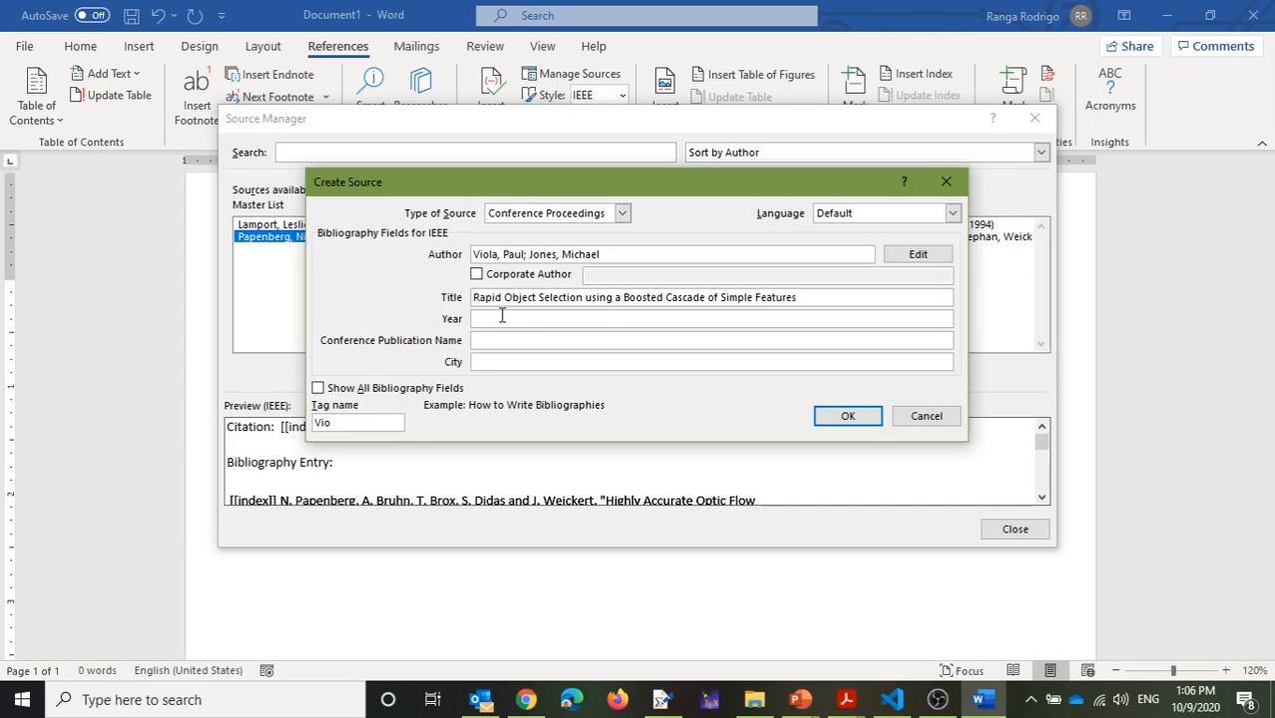
pyautogui.click(502, 317)
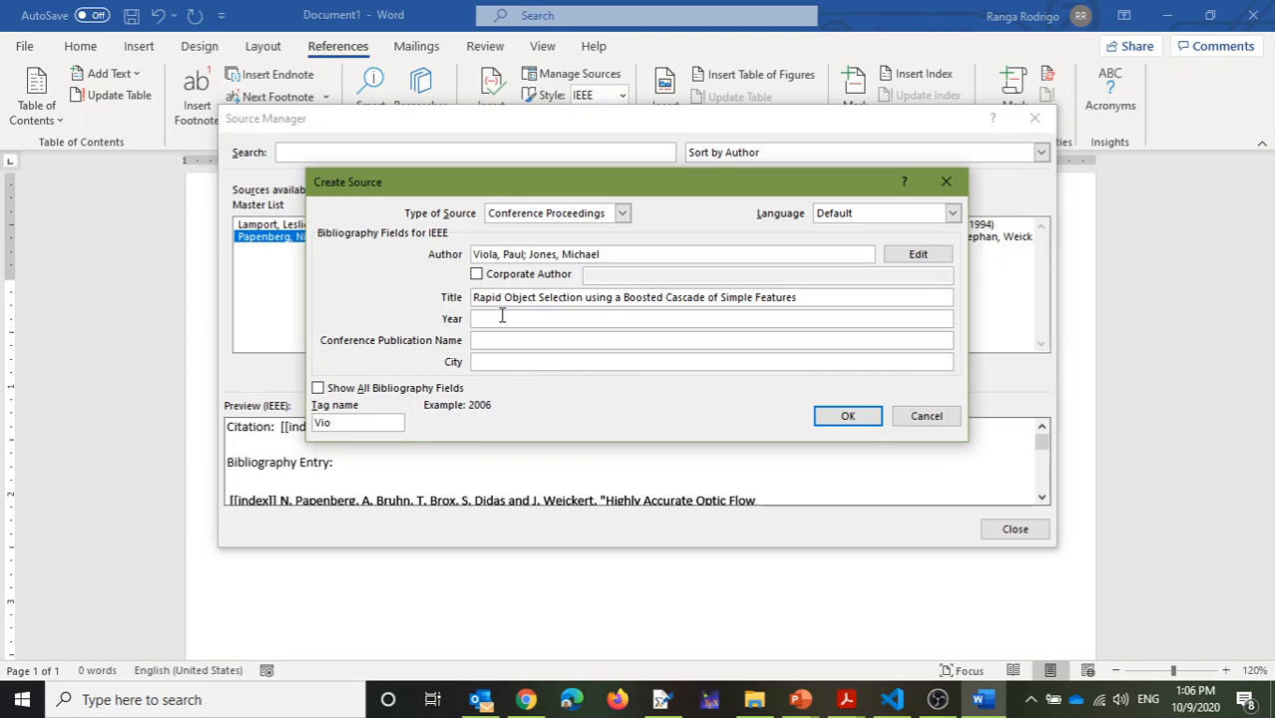
pyautogui.write('2001')
# Enter "{IEEE} {C}onfernce on {C}omputer {V}ision and {P}attern {R}ecognition" as the conference publication name
pyautogui.click(498, 340)
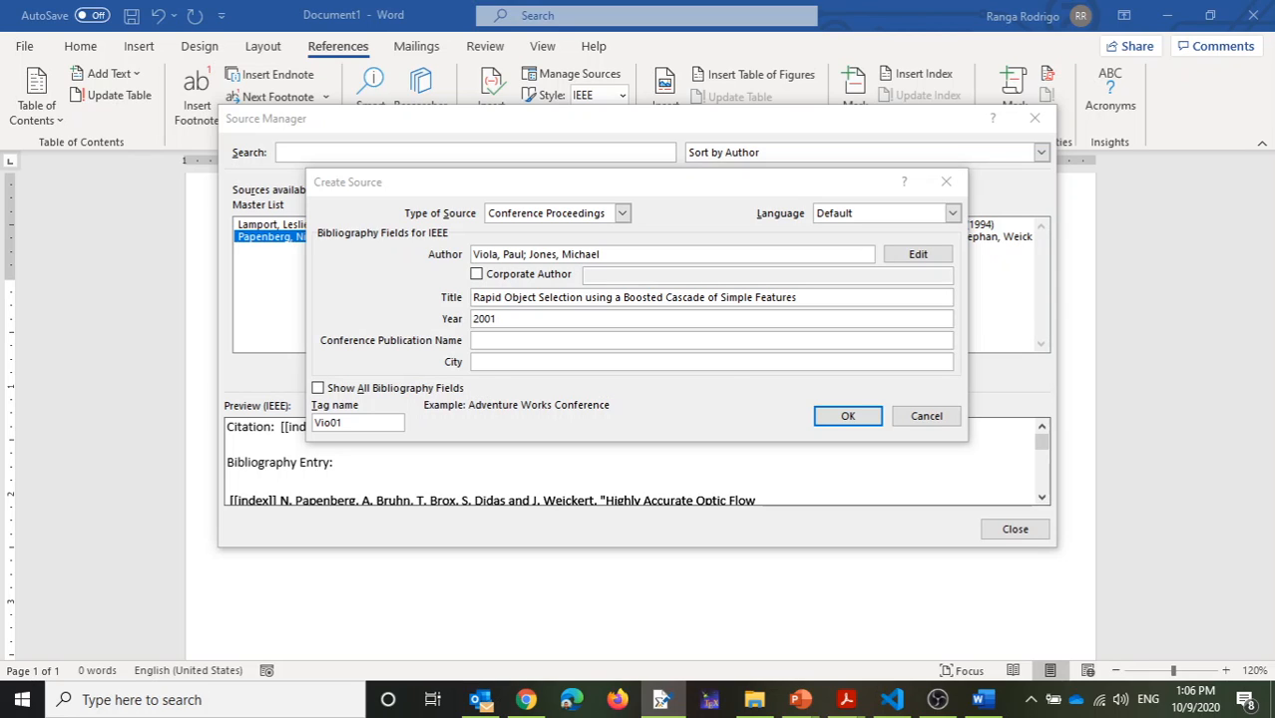
pyautogui.click(477, 340)
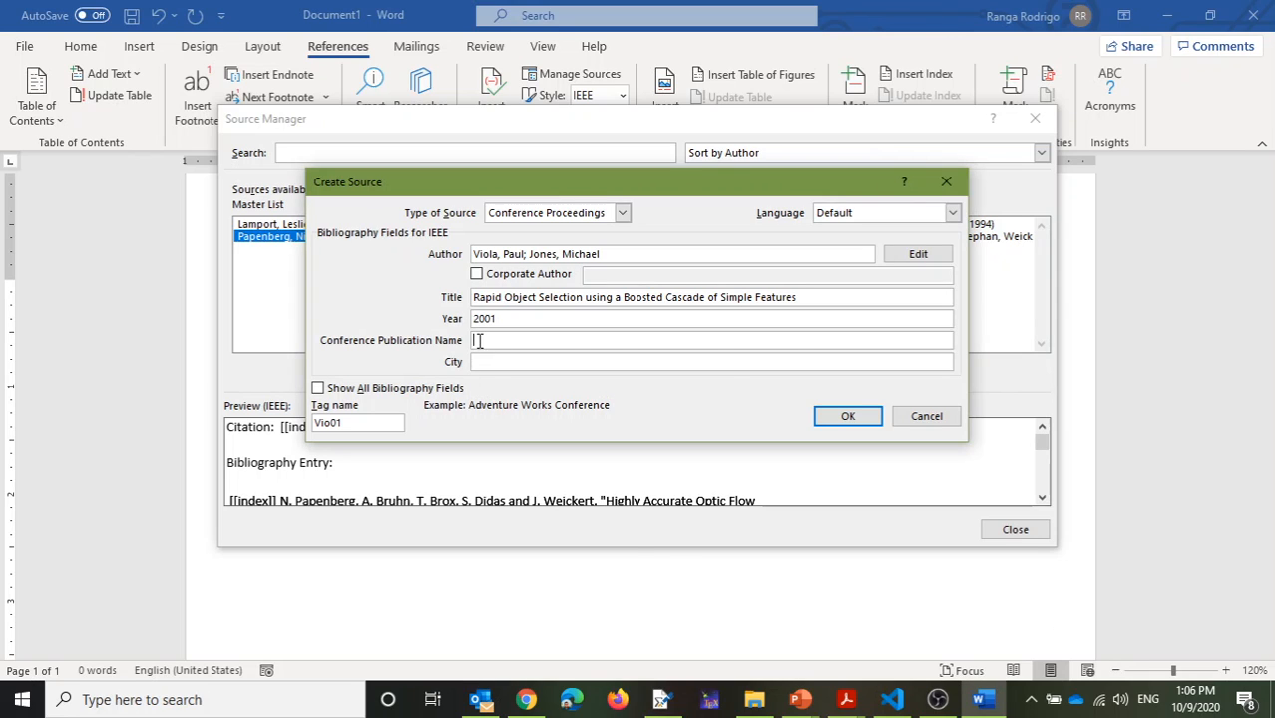
pyautogui.write('{IEEE}{C}onfernce on {C}omputer {V}ision and {P}attern {R}ecognition')
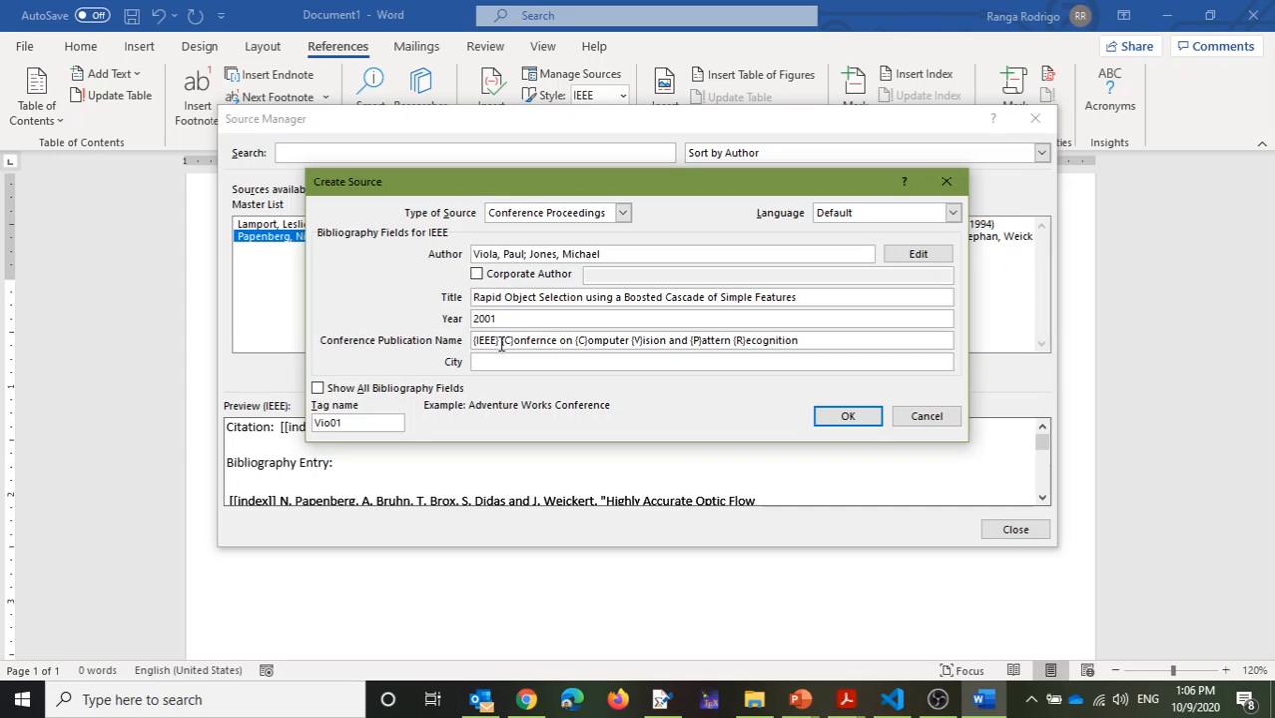
# Remove all curly braces from the conference publication name, leaving "IEEE Confernce on Computer Vision and Pattern Recognition"
pyautogui.click(501, 340)
pyautogui.press('BackSpace')
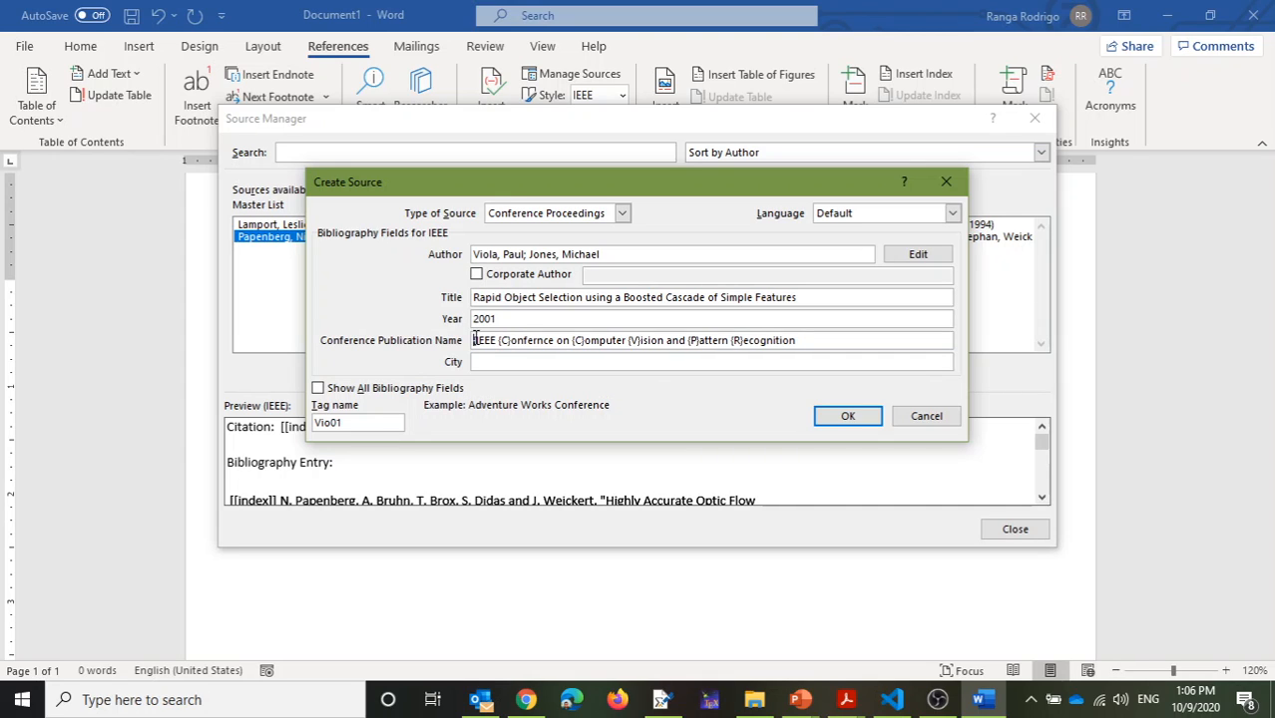
pyautogui.click(475, 340)
pyautogui.press('BackSpace')
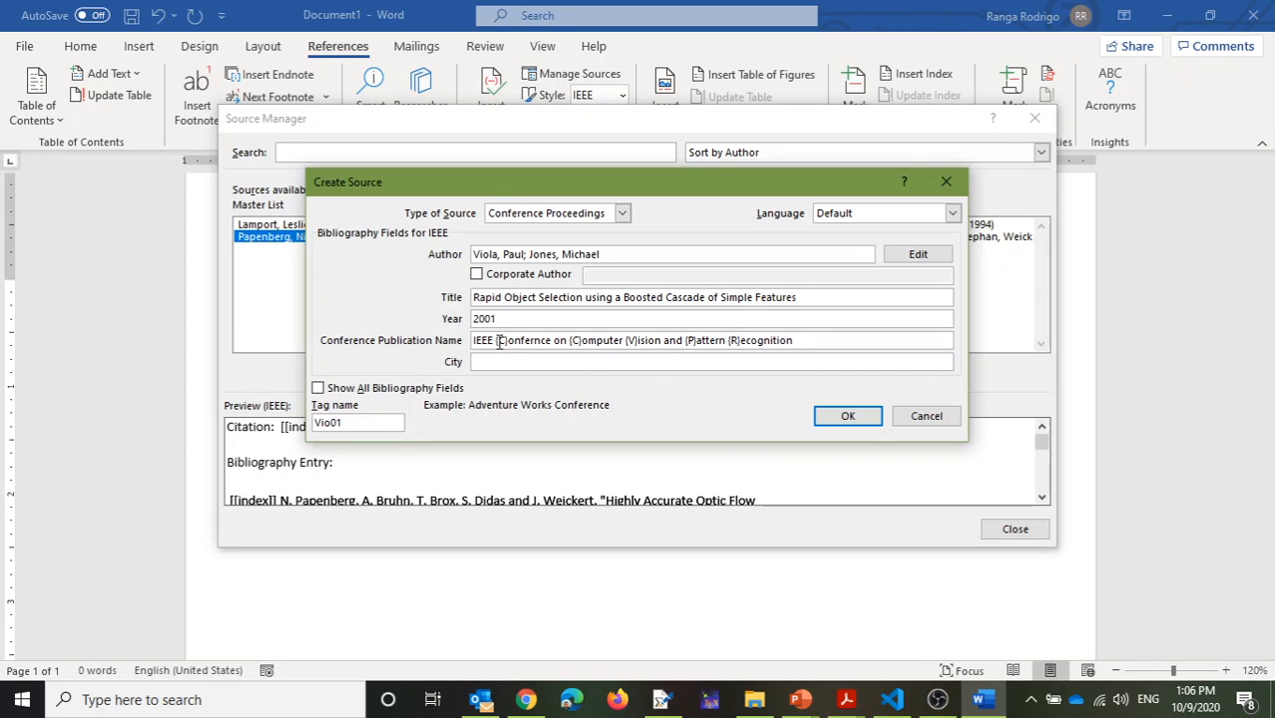
pyautogui.click(499, 340)
pyautogui.press('BackSpace')
pyautogui.click(506, 340)
pyautogui.press('BackSpace')
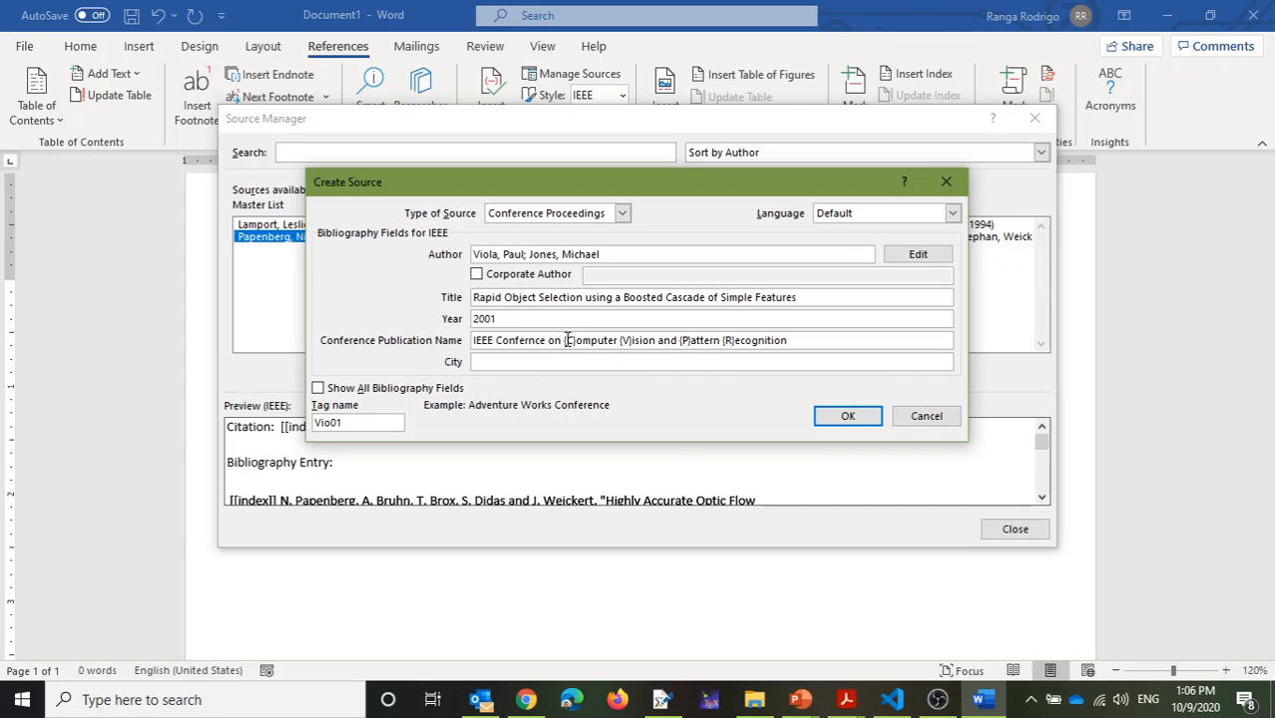
pyautogui.click(568, 340)
pyautogui.press('BackSpace')
pyautogui.click(575, 340)
pyautogui.press('BackSpace')
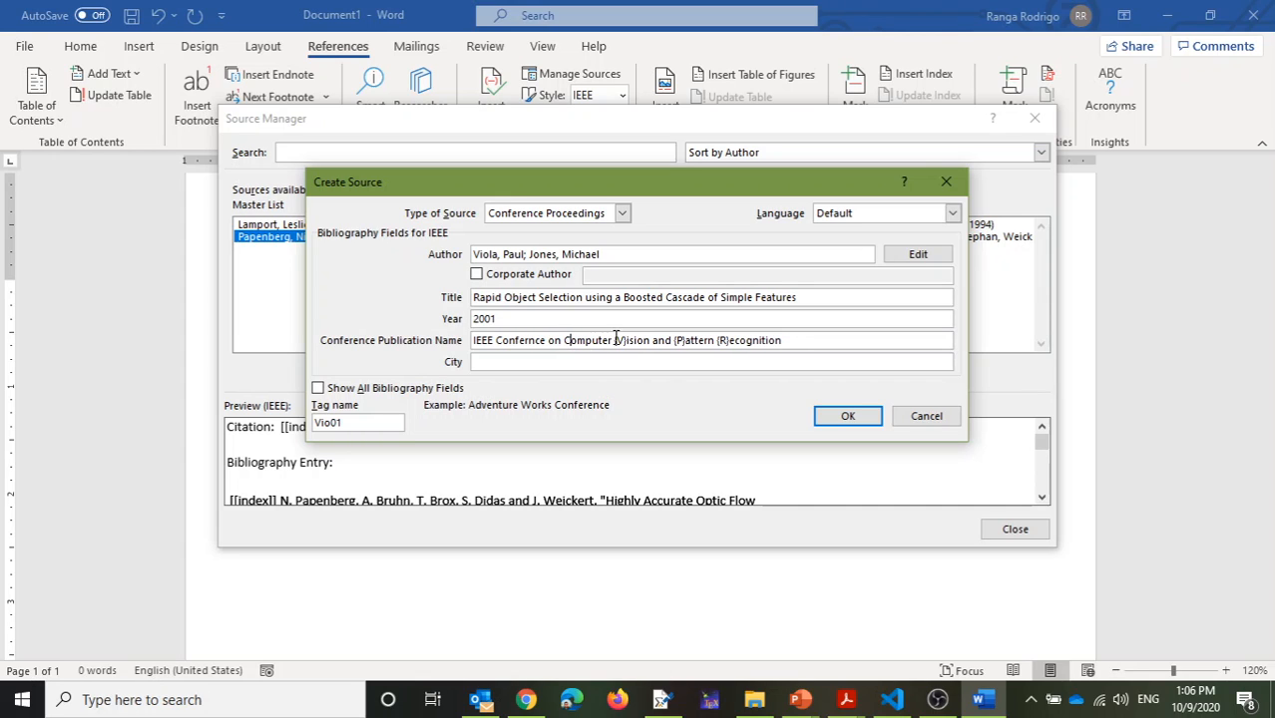
pyautogui.click(618, 340)
pyautogui.press('BackSpace')
pyautogui.click(625, 340)
pyautogui.press('BackSpace')
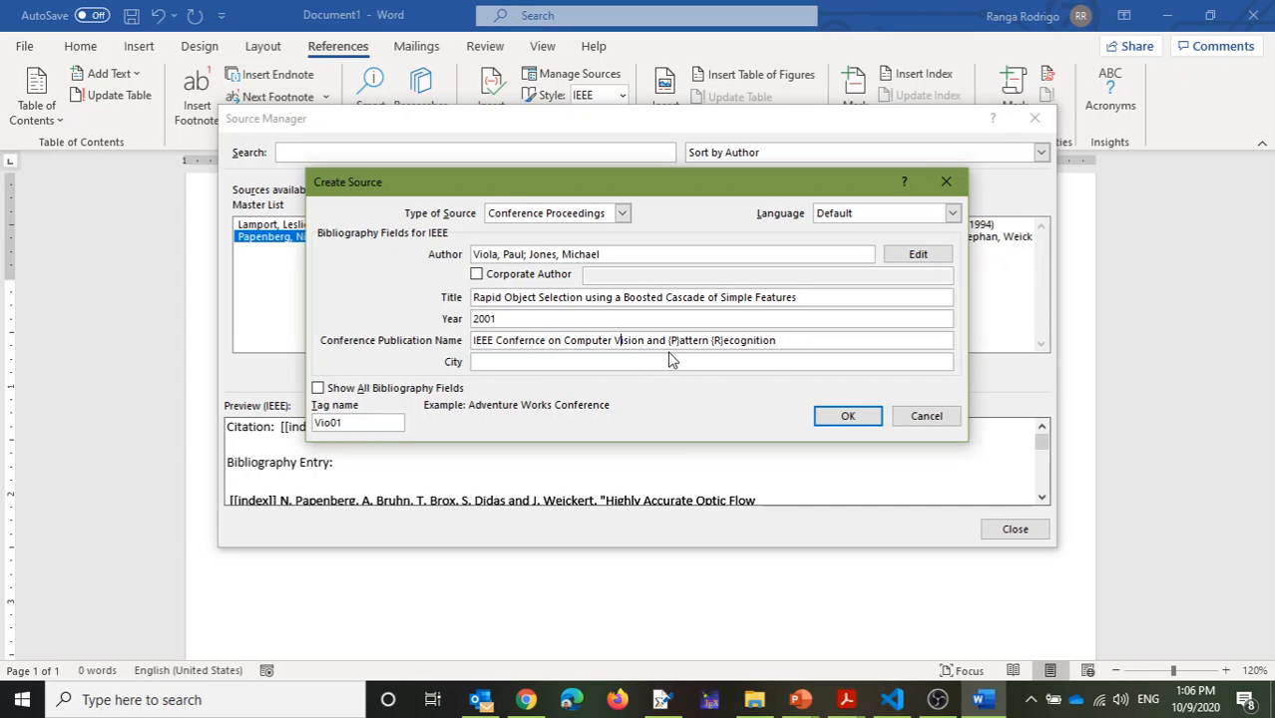
pyautogui.click(671, 340)
pyautogui.press('BackSpace')
pyautogui.click(677, 340)
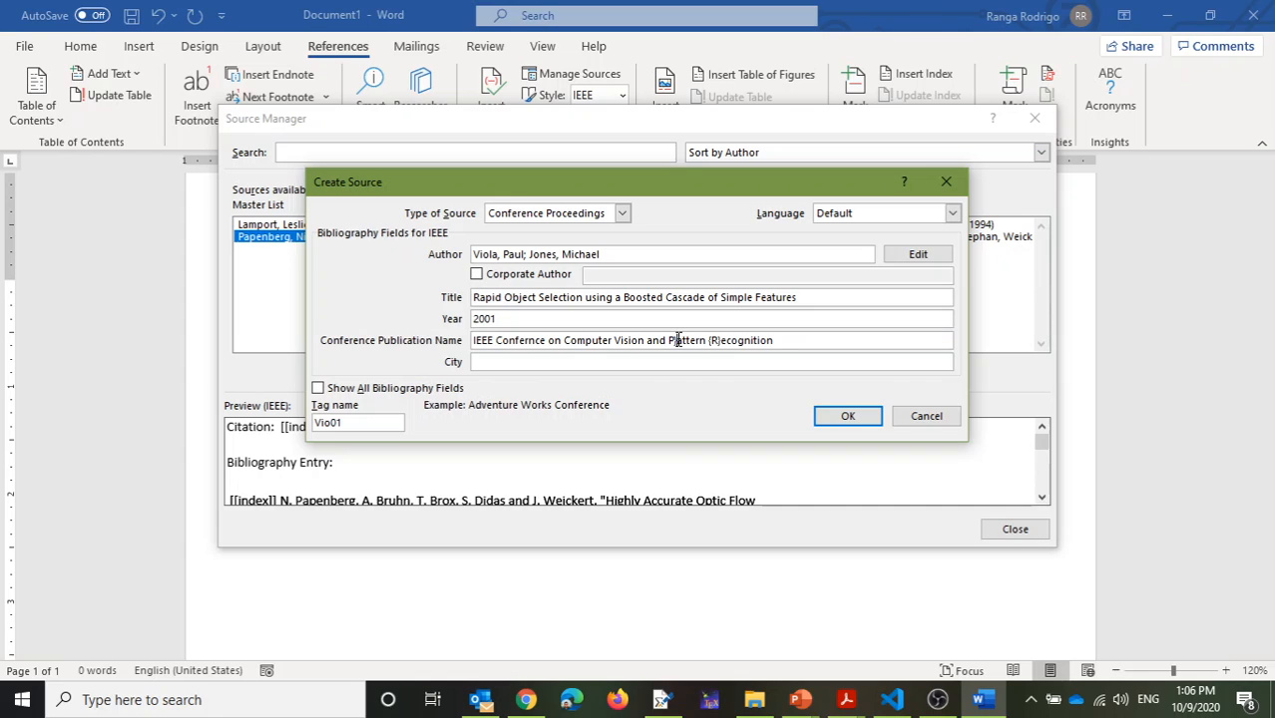
pyautogui.press('BackSpace')
pyautogui.click(709, 340)
pyautogui.press('BackSpace')
pyautogui.click(713, 340)
pyautogui.press('BackSpace')
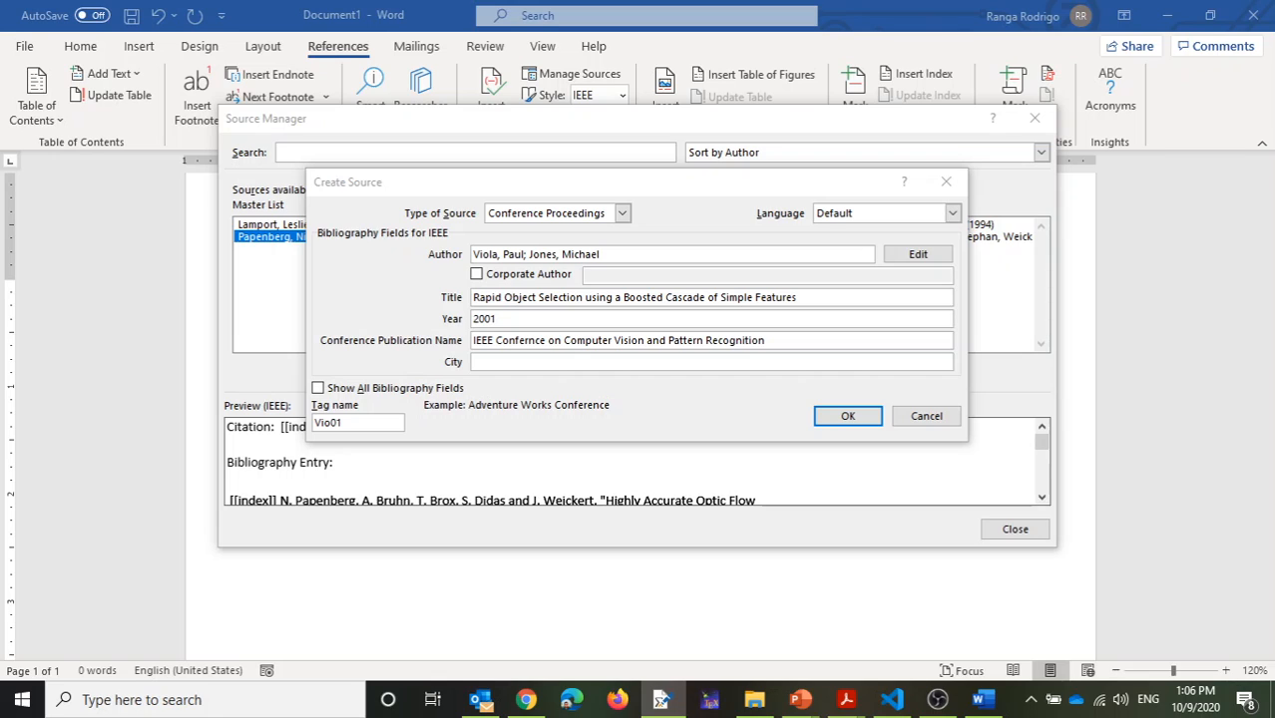
# Set the conference city to "Kauai, HI" and show all bibliography fields for the source
pyautogui.click(518, 366)
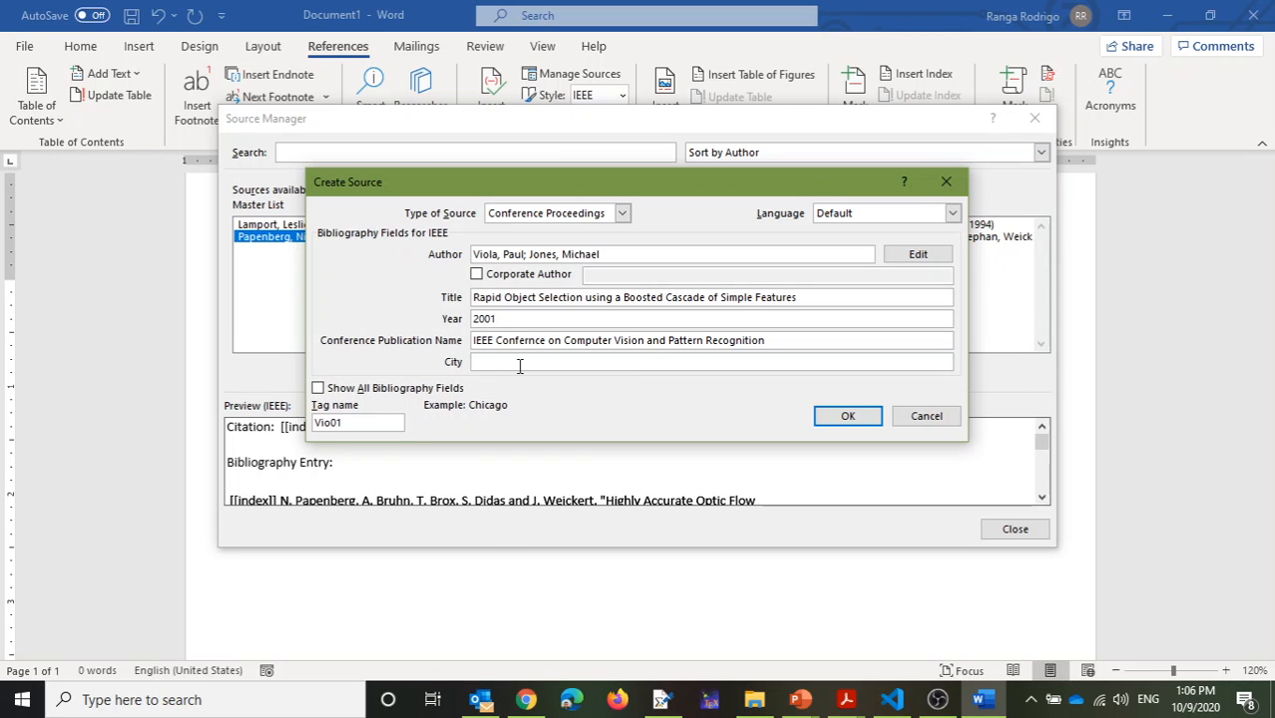
pyautogui.write('Kauai, HI')
pyautogui.click(413, 390)
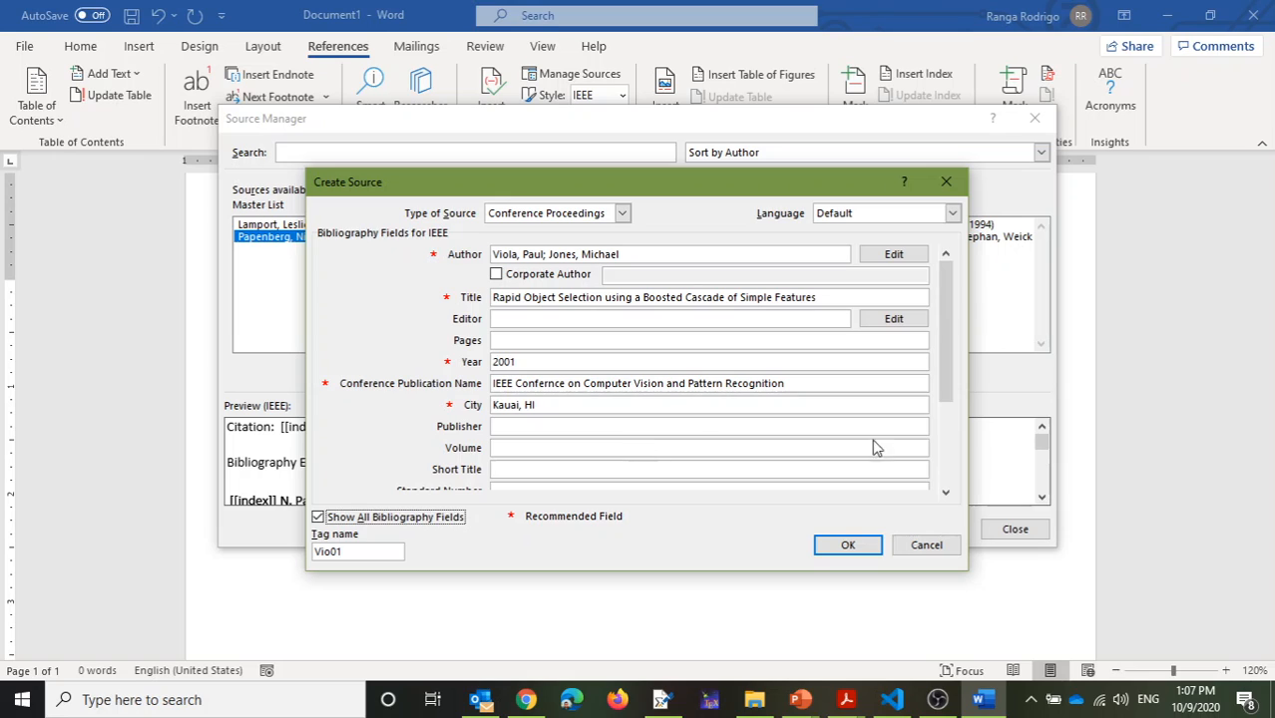
# Look through the full list of bibliography fields available for the conference paper, including the DOI field
pyautogui.click(953, 471)
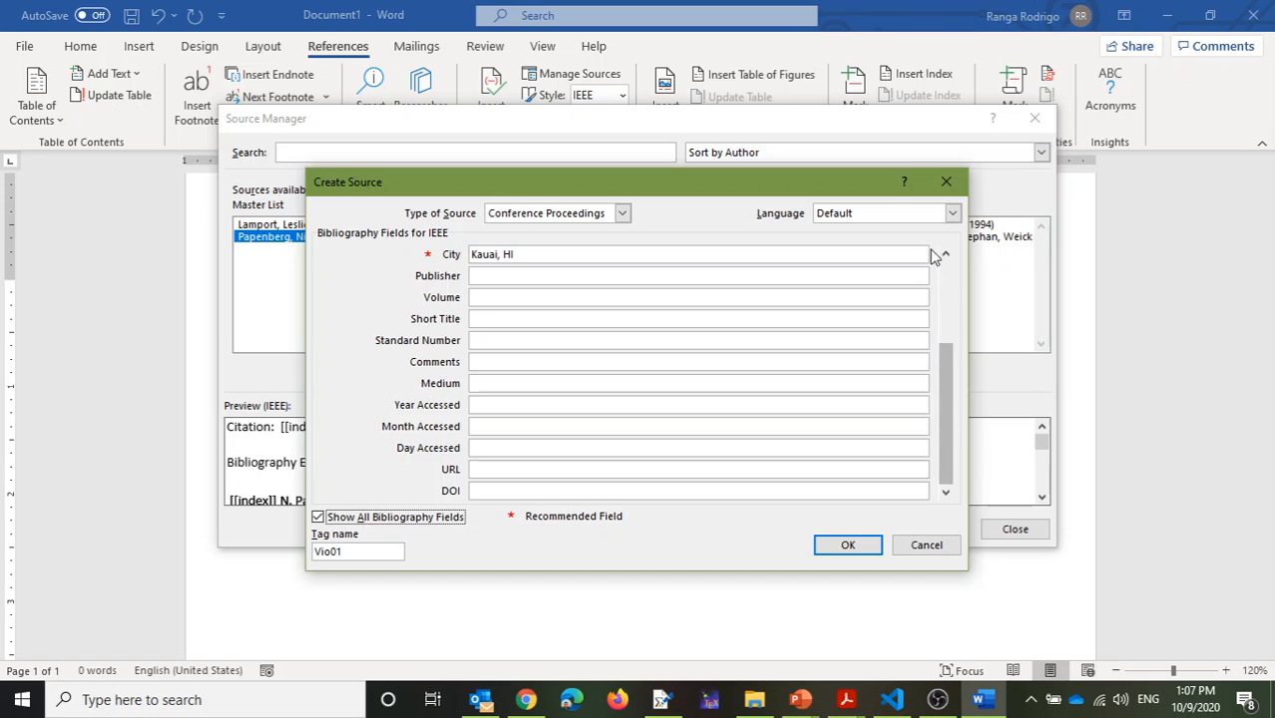
pyautogui.click(495, 492)
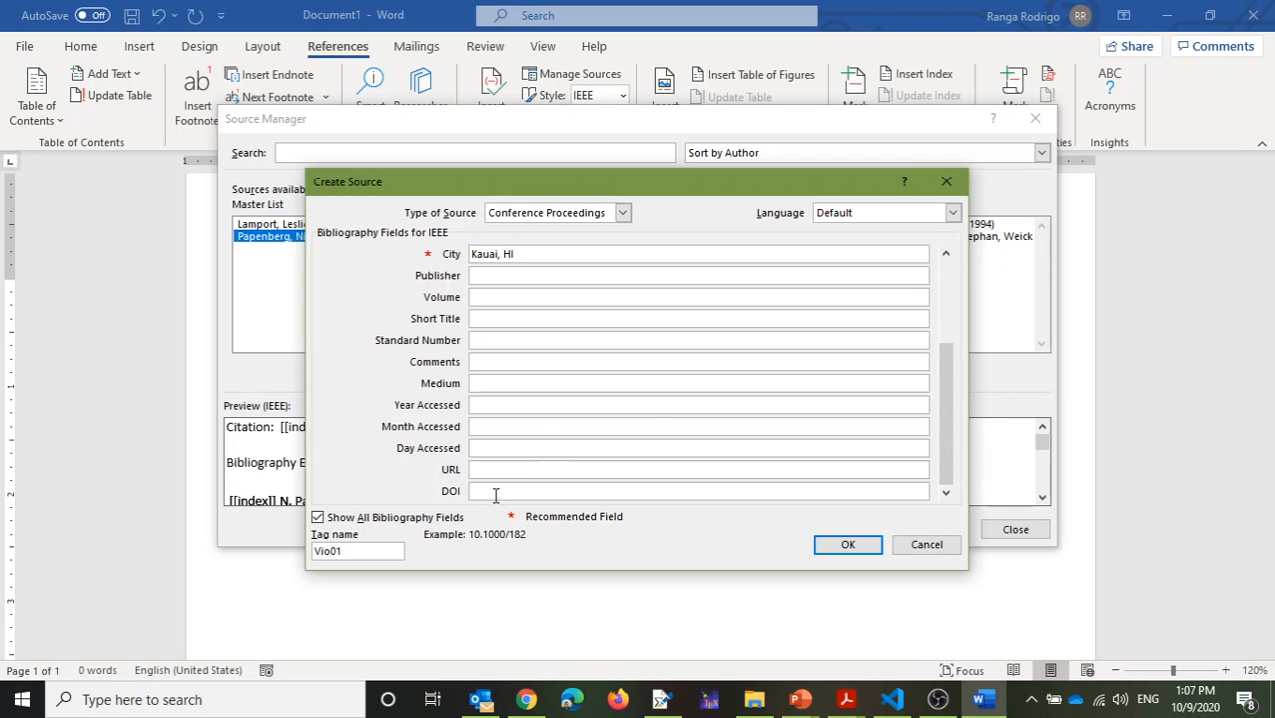
pyautogui.click(944, 256)
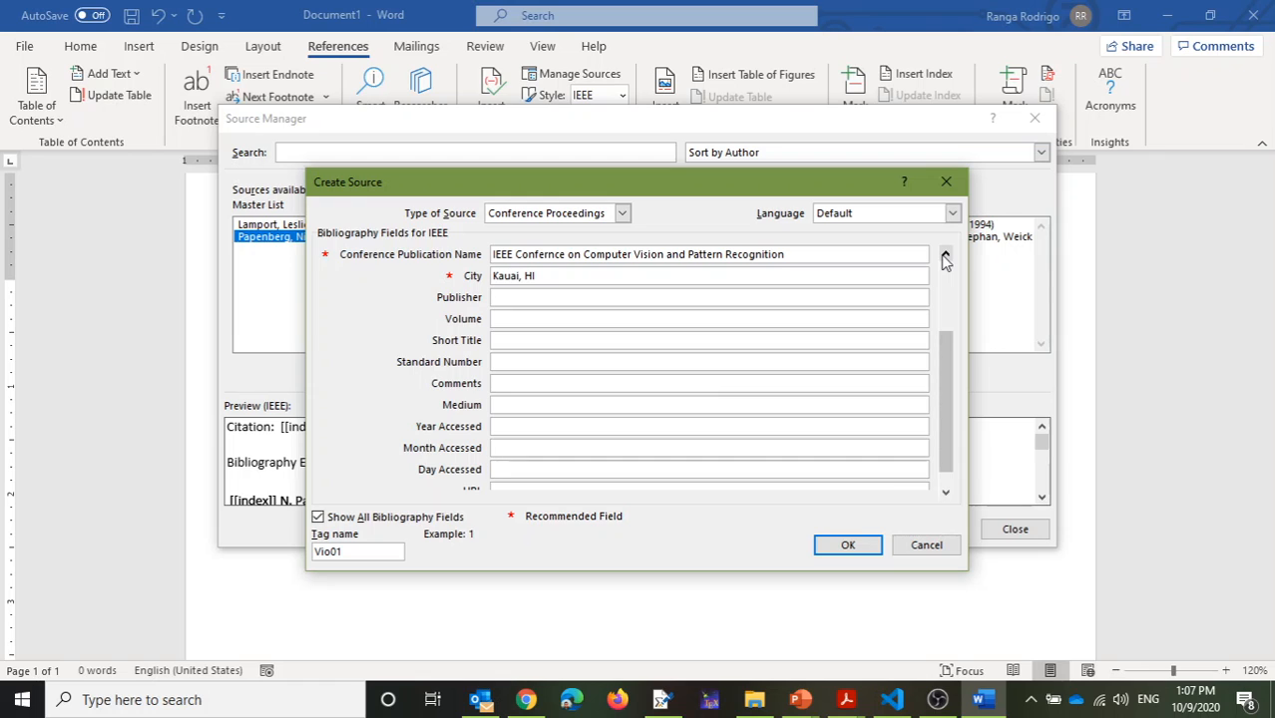
pyautogui.click(945, 256)
pyautogui.click(944, 256)
pyautogui.click(945, 257)
pyautogui.click(944, 256)
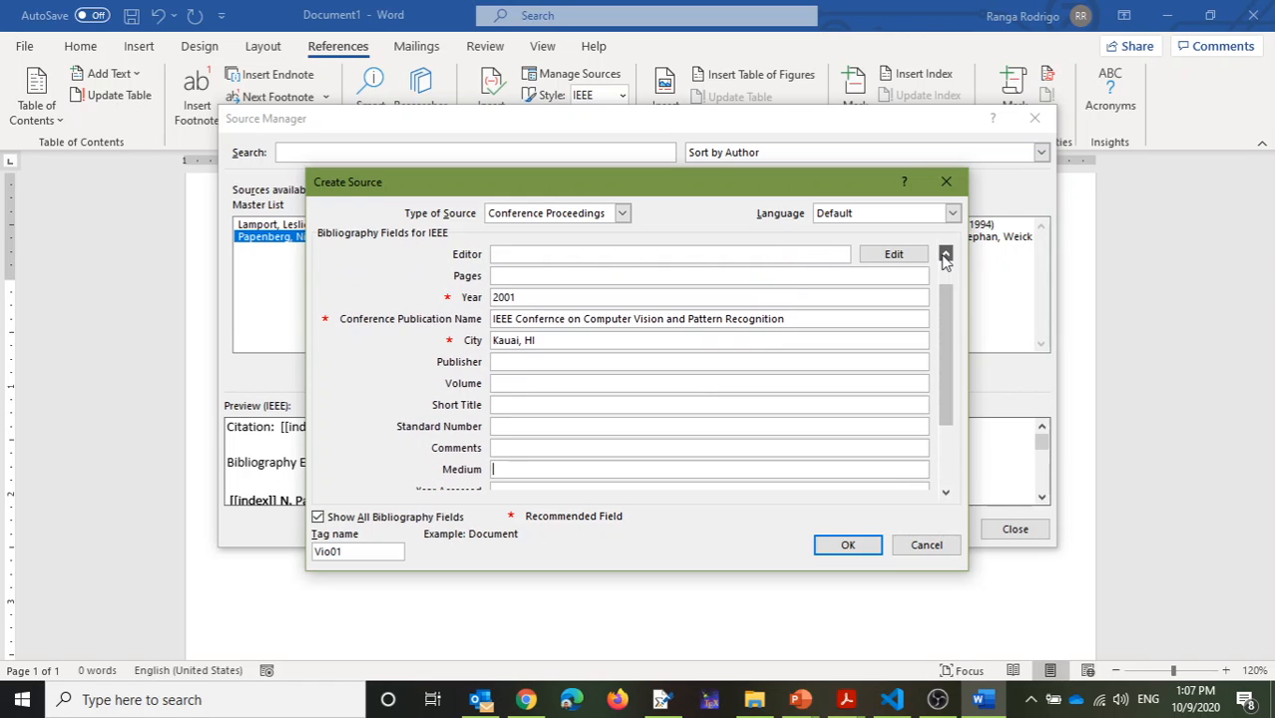
pyautogui.click(945, 257)
pyautogui.click(944, 256)
pyautogui.click(944, 257)
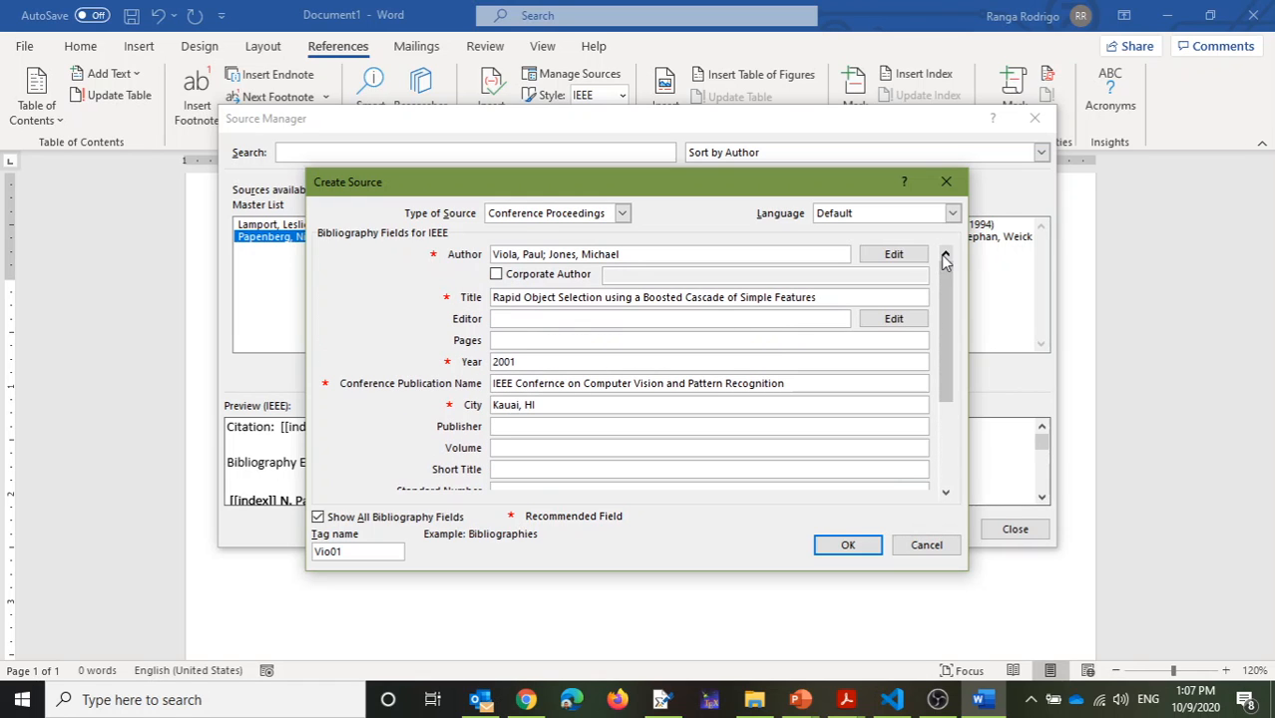
# Set the conference paper's pages to 511-518 and save the source
pyautogui.hotkey('alt', 'Tab')
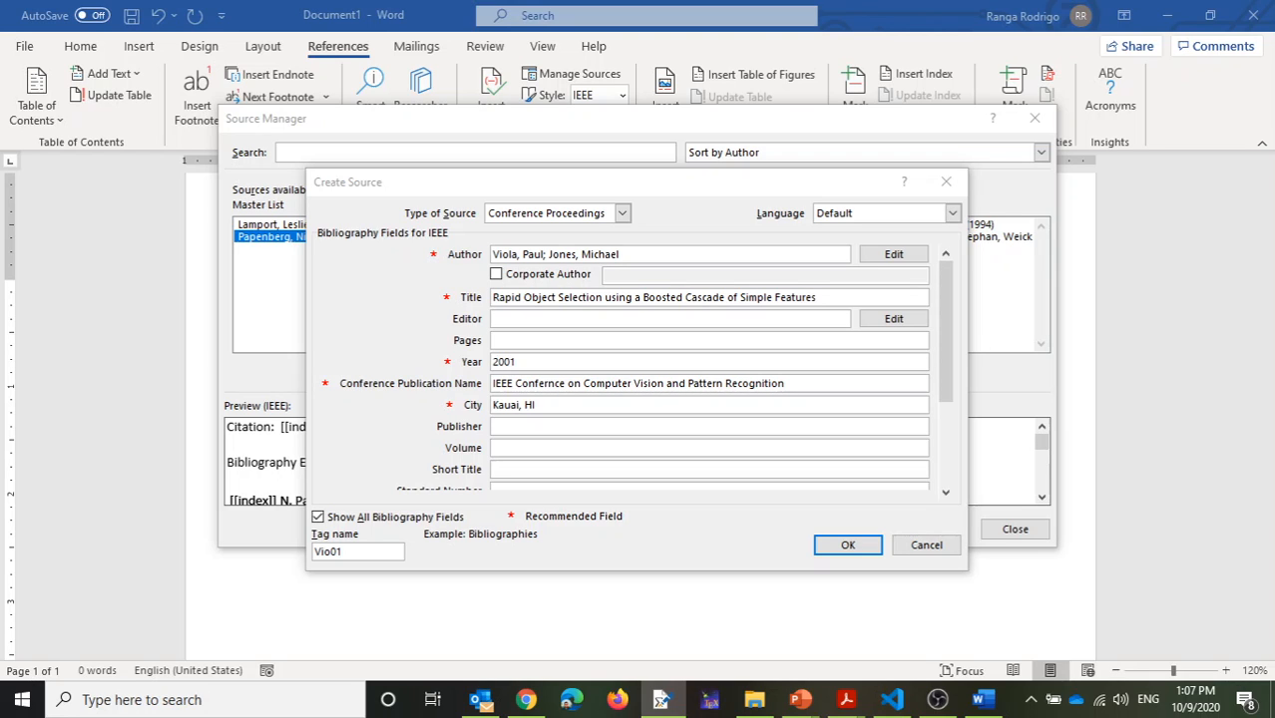
pyautogui.click(504, 340)
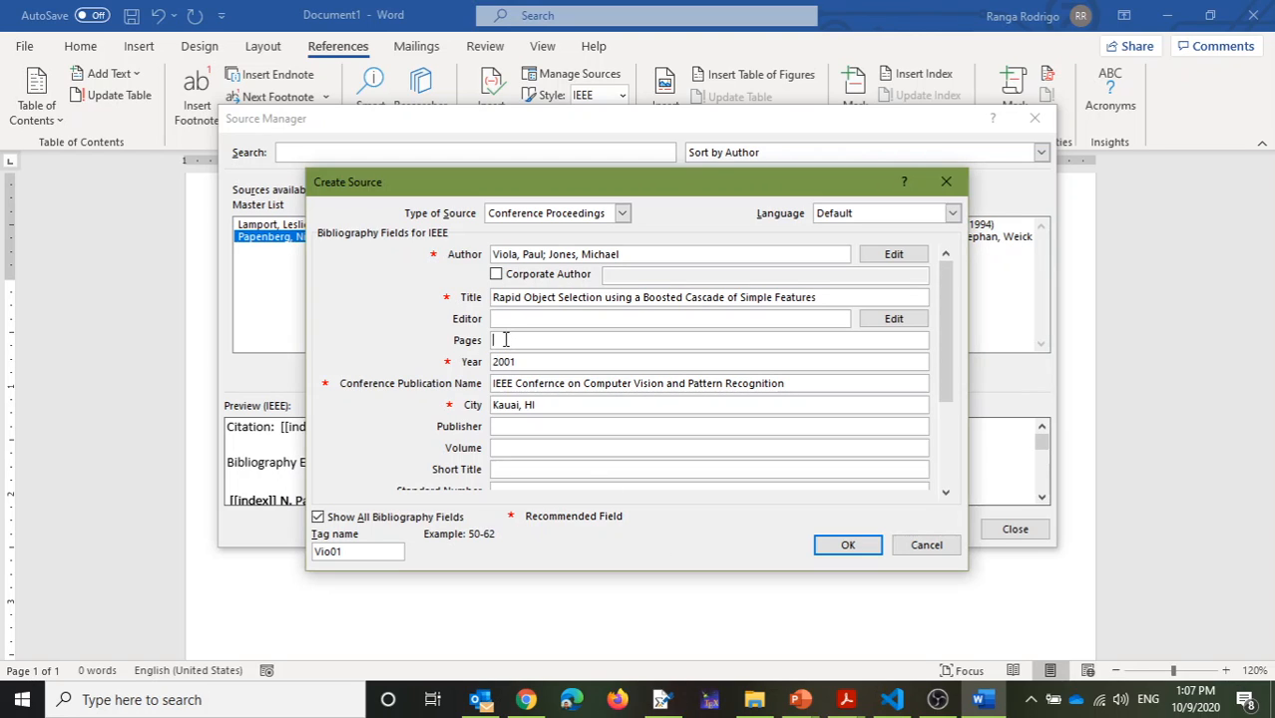
pyautogui.write('511--518')
pyautogui.click(515, 340)
pyautogui.press('BackSpace')
pyautogui.click(838, 546)
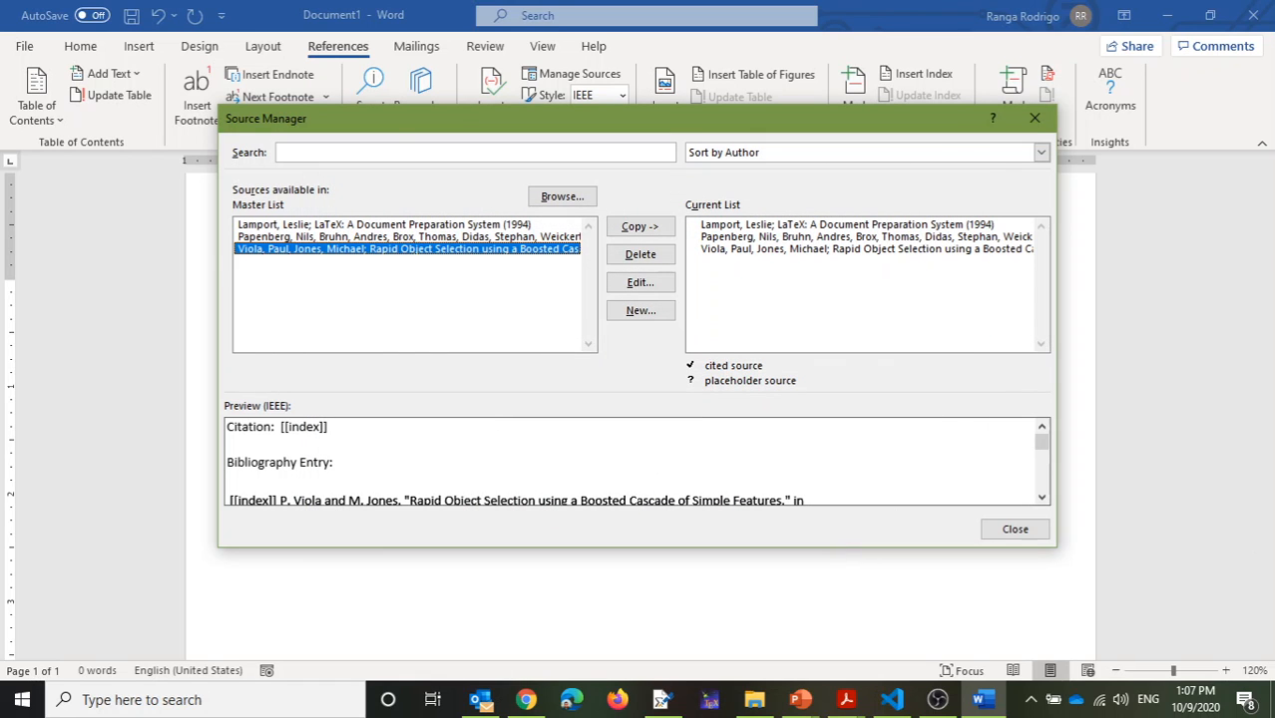
# Create a fourth source and set its type to Book
pyautogui.hotkey('alt', 'Tab')
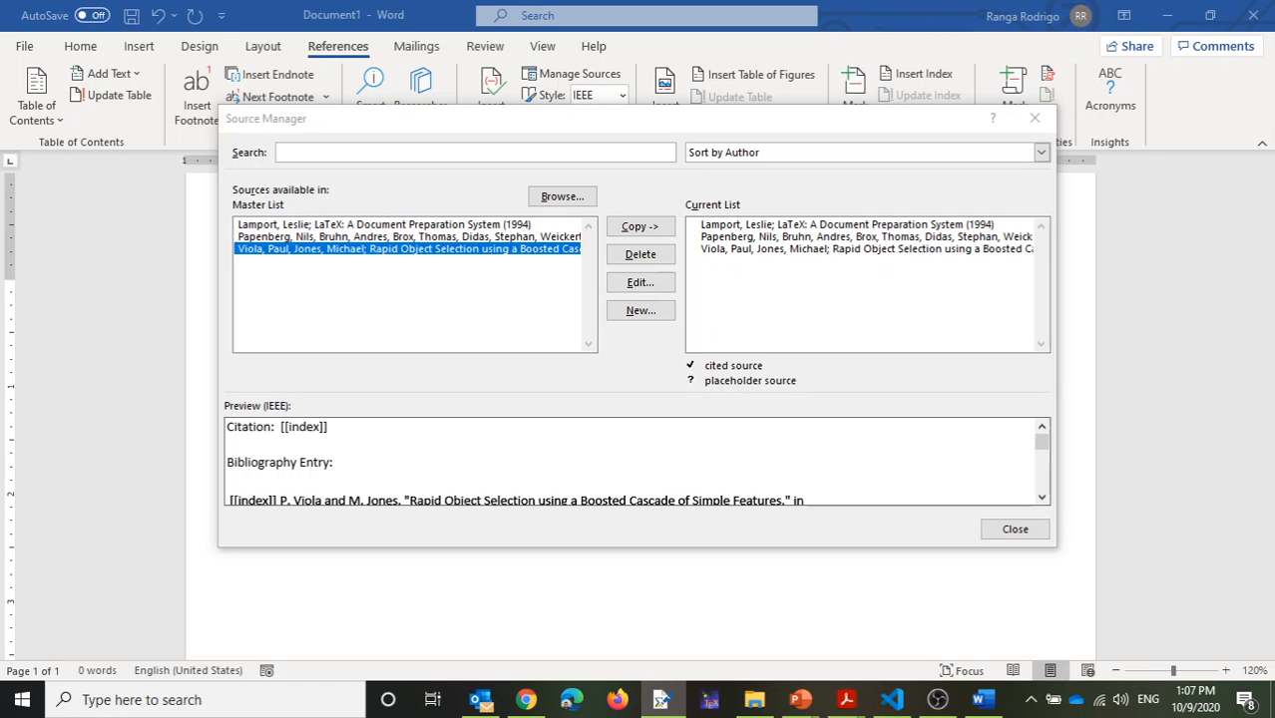
pyautogui.click(644, 313)
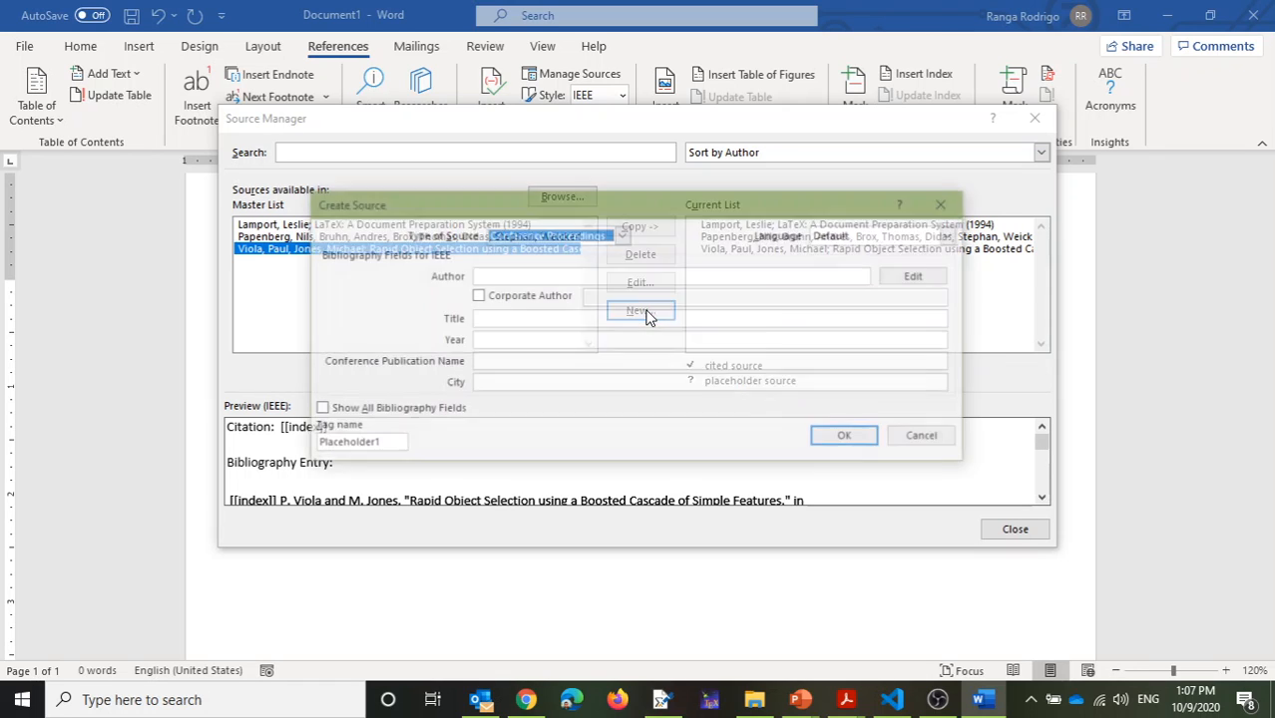
pyautogui.click(622, 235)
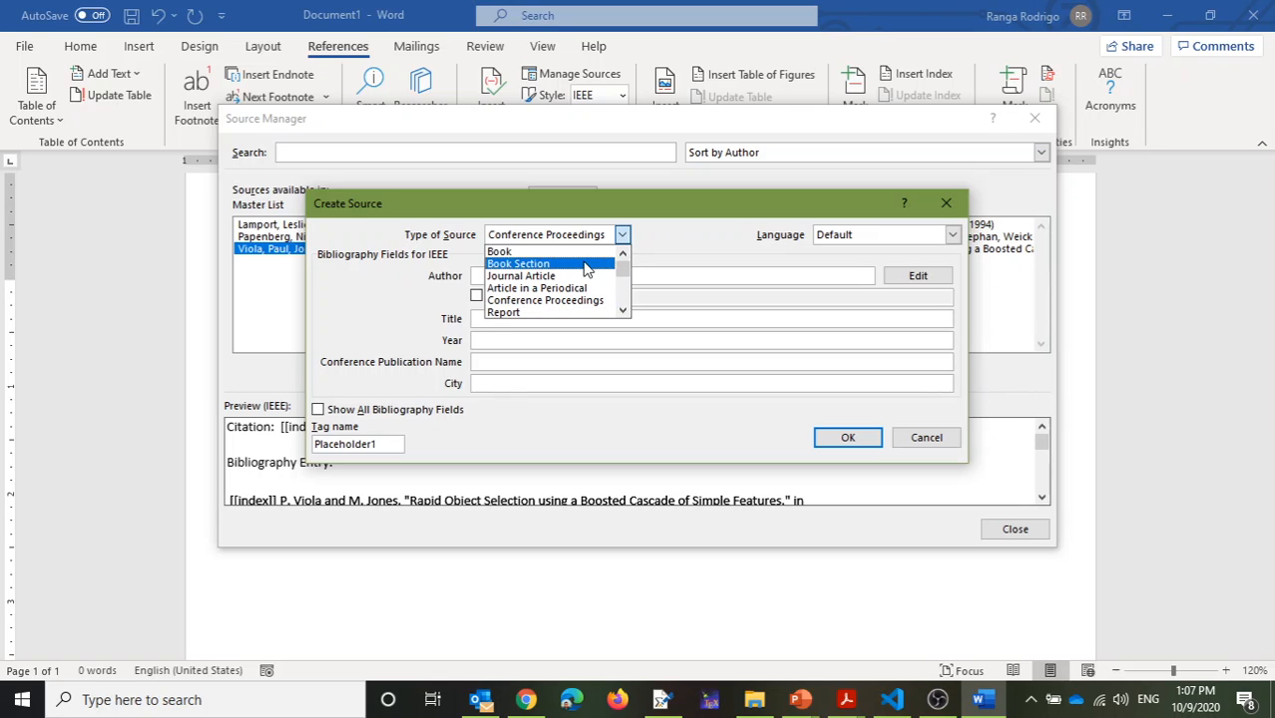
pyautogui.click(589, 257)
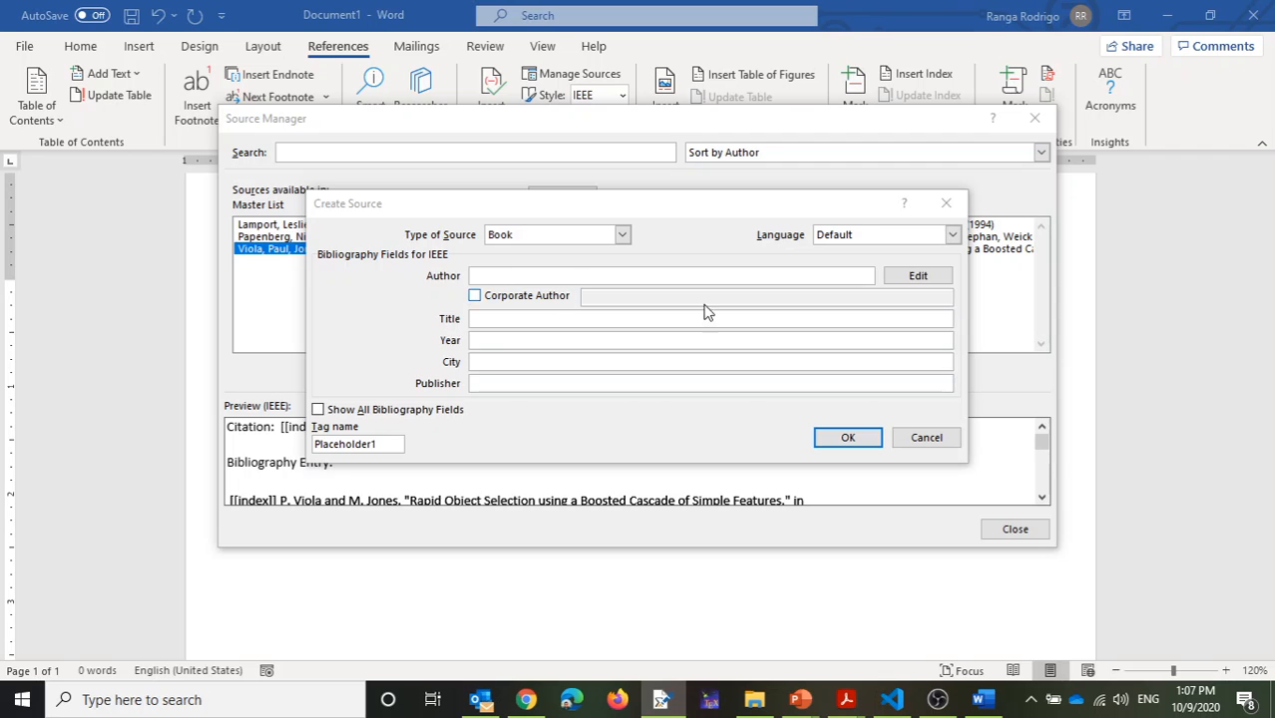
# Add the first author's last and first name to the new book source's list of author names
pyautogui.click(901, 281)
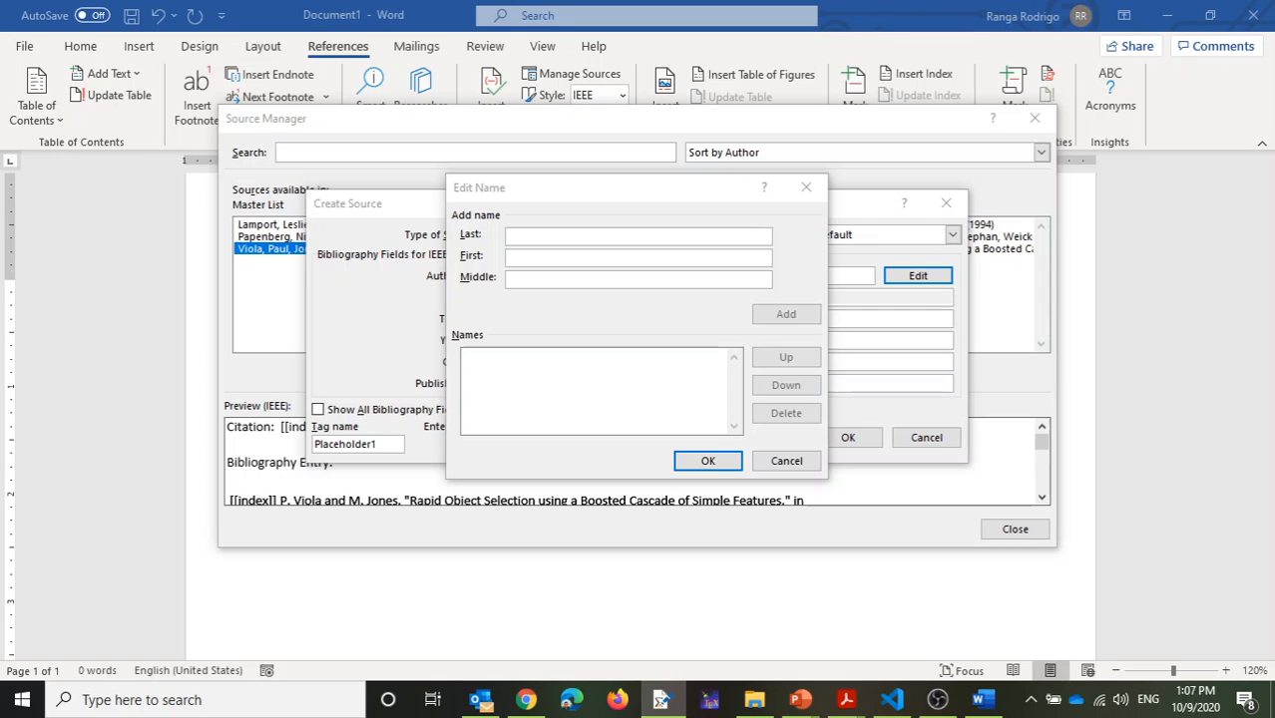
pyautogui.click(542, 234)
pyautogui.write('Strunk Jr.')
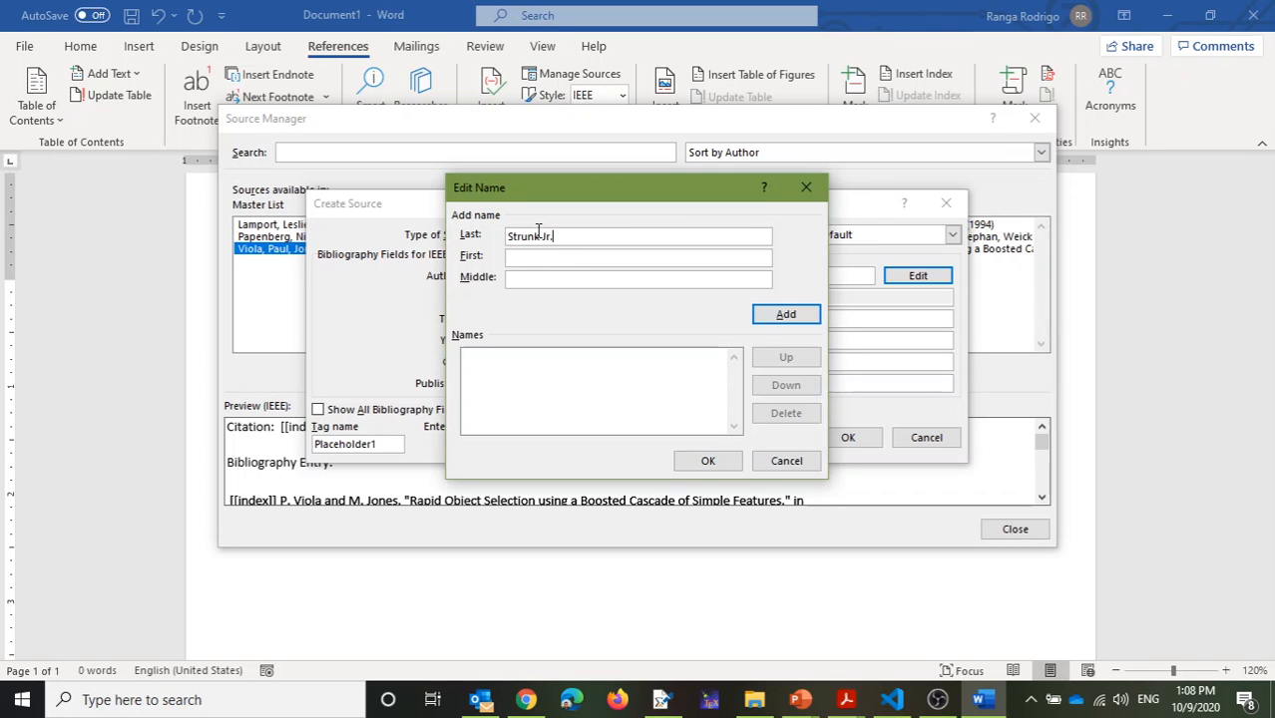
pyautogui.hotkey('alt', 'Tab')
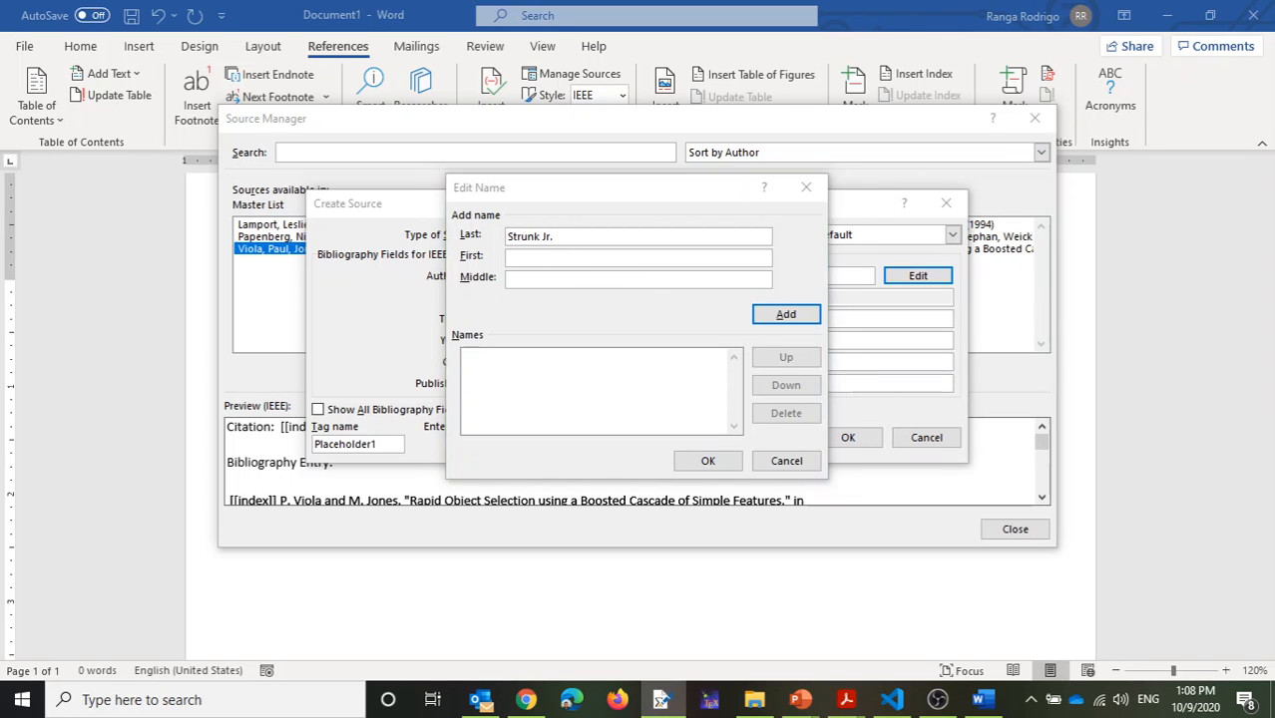
pyautogui.click(555, 261)
pyautogui.write('William')
pyautogui.click(776, 314)
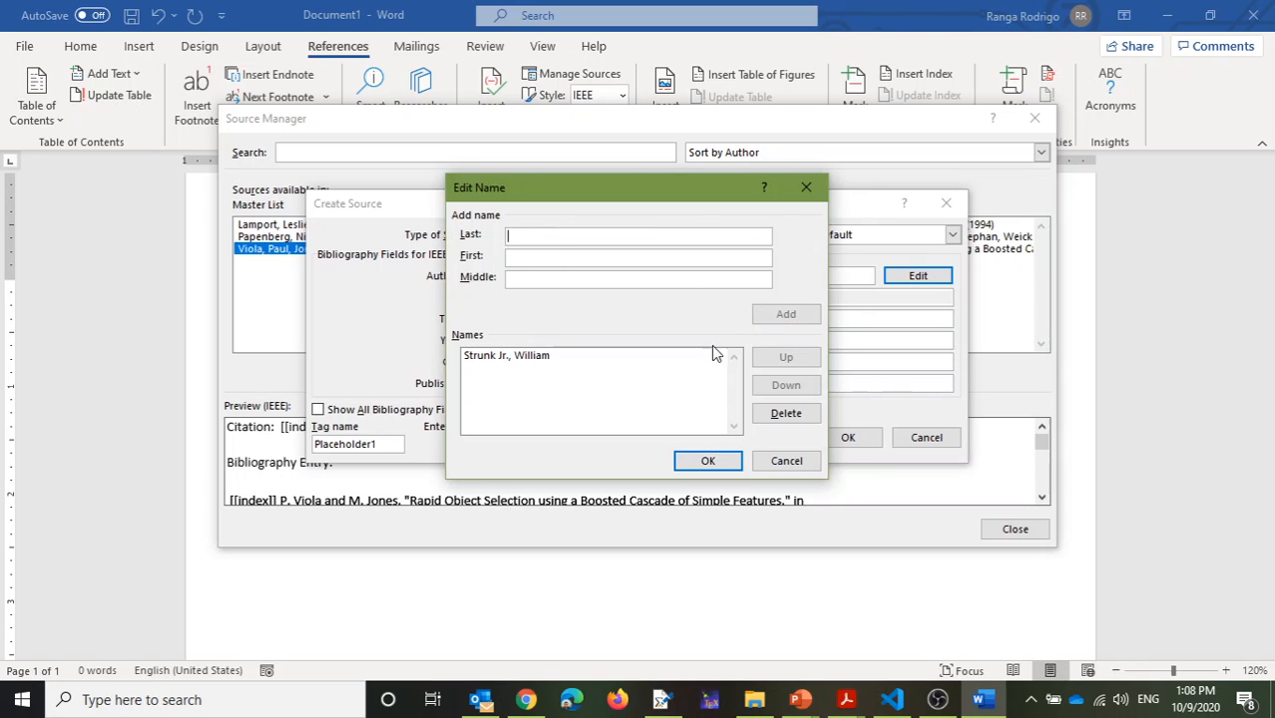
# Add the second author's last name and initials to the book source and confirm the author names
pyautogui.hotkey('alt', 'Tab')
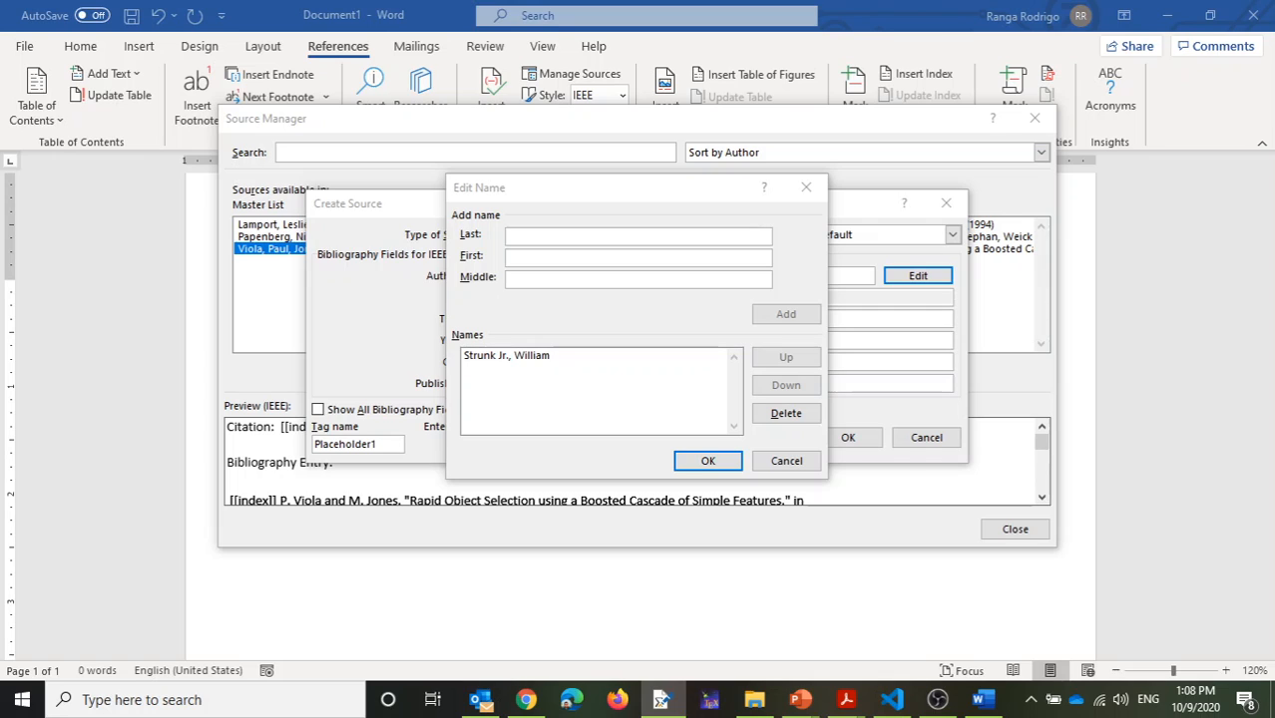
pyautogui.click(551, 236)
pyautogui.write('White')
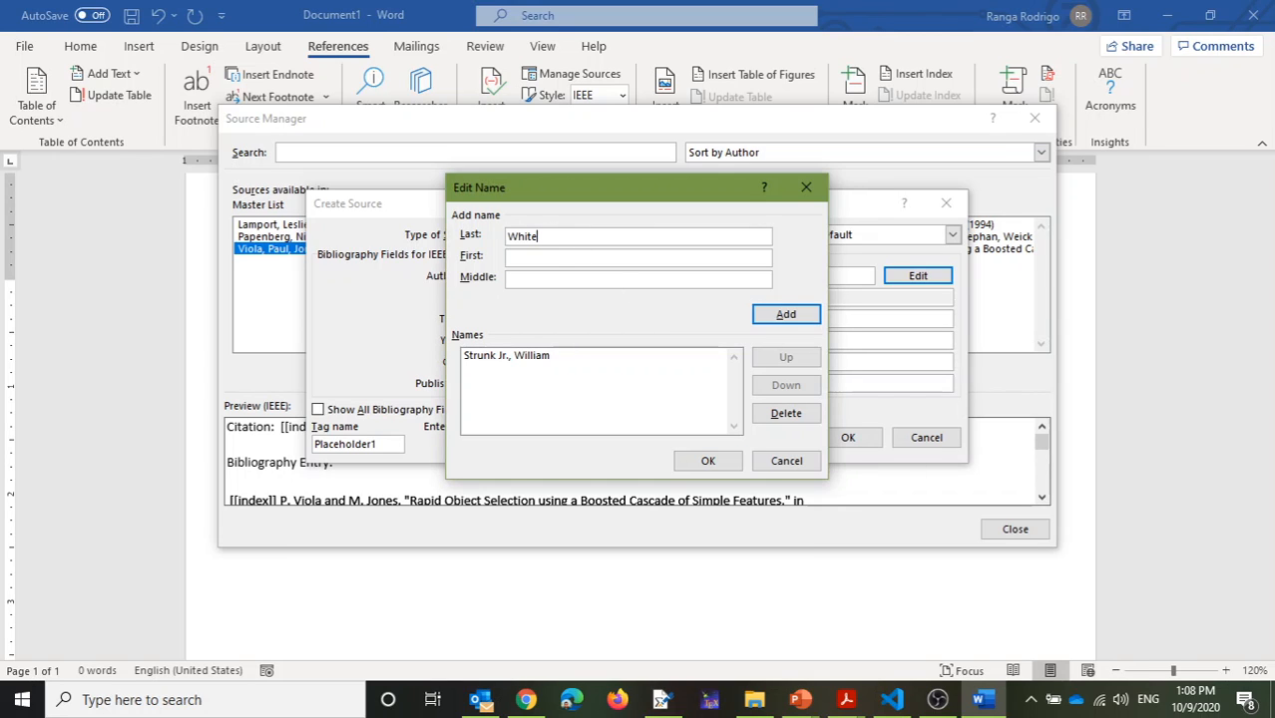
pyautogui.hotkey('alt', 'Tab')
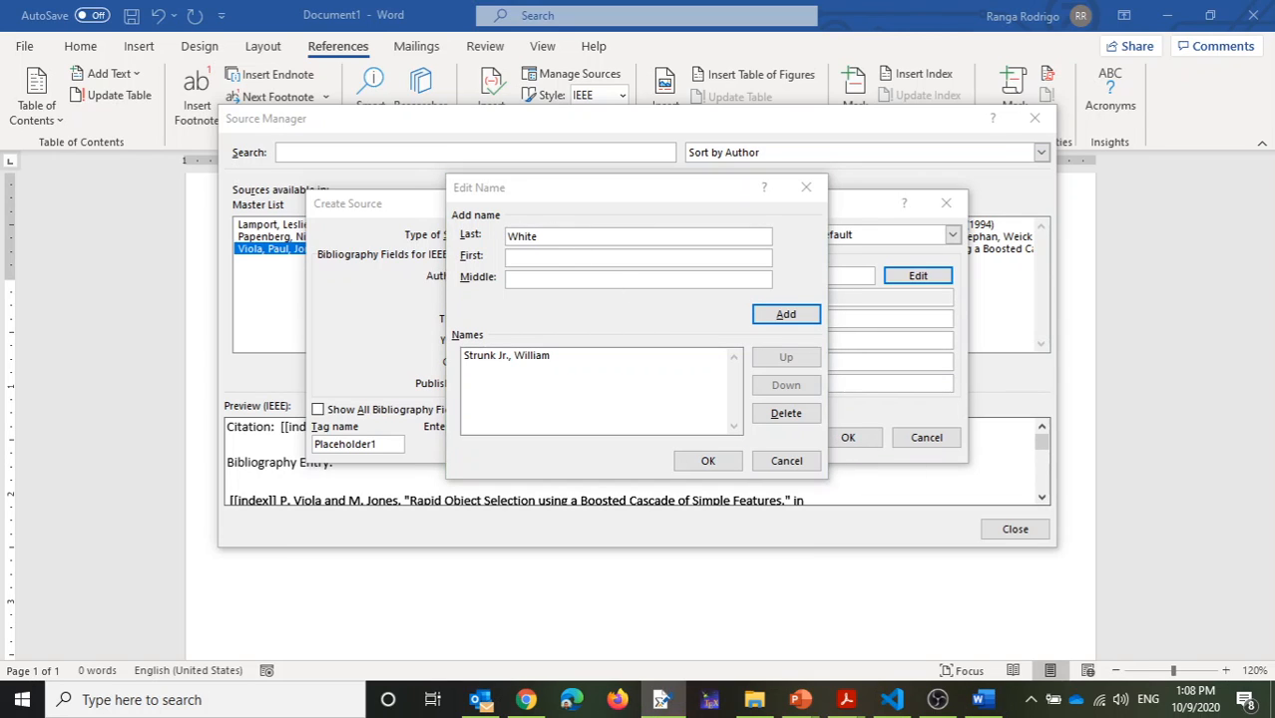
pyautogui.click(598, 261)
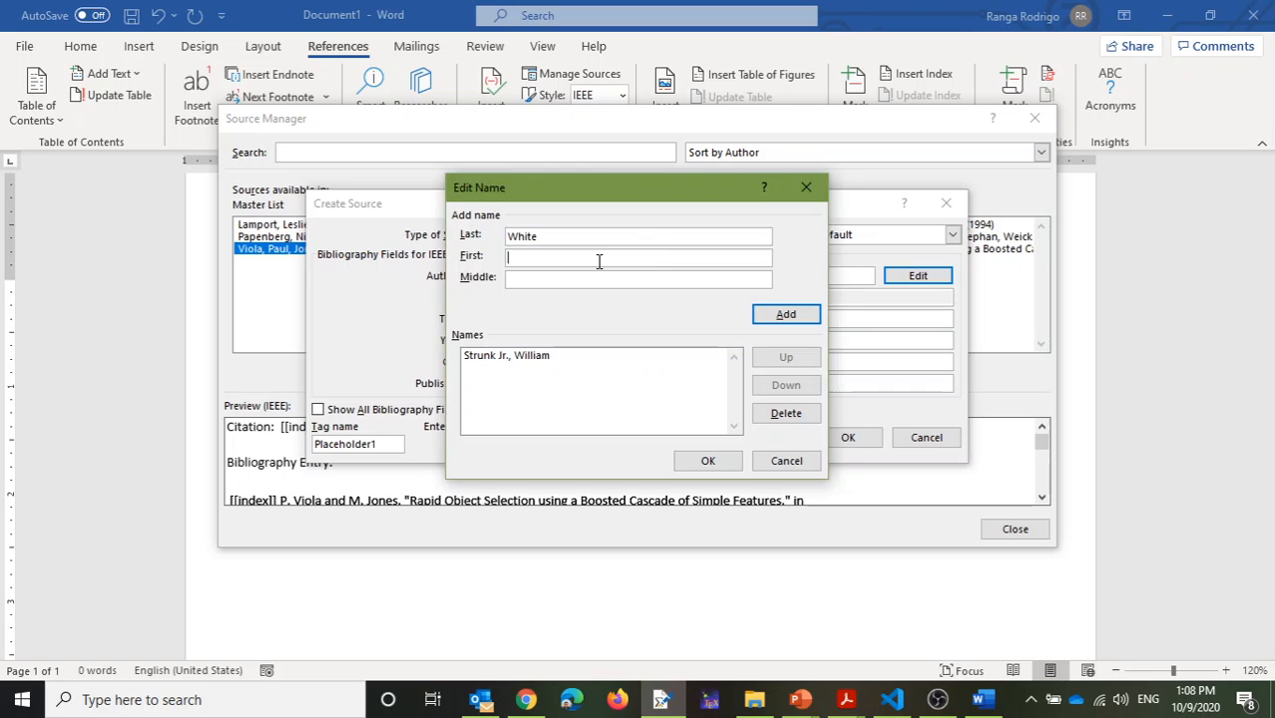
pyautogui.write('E. B.')
pyautogui.click(707, 461)
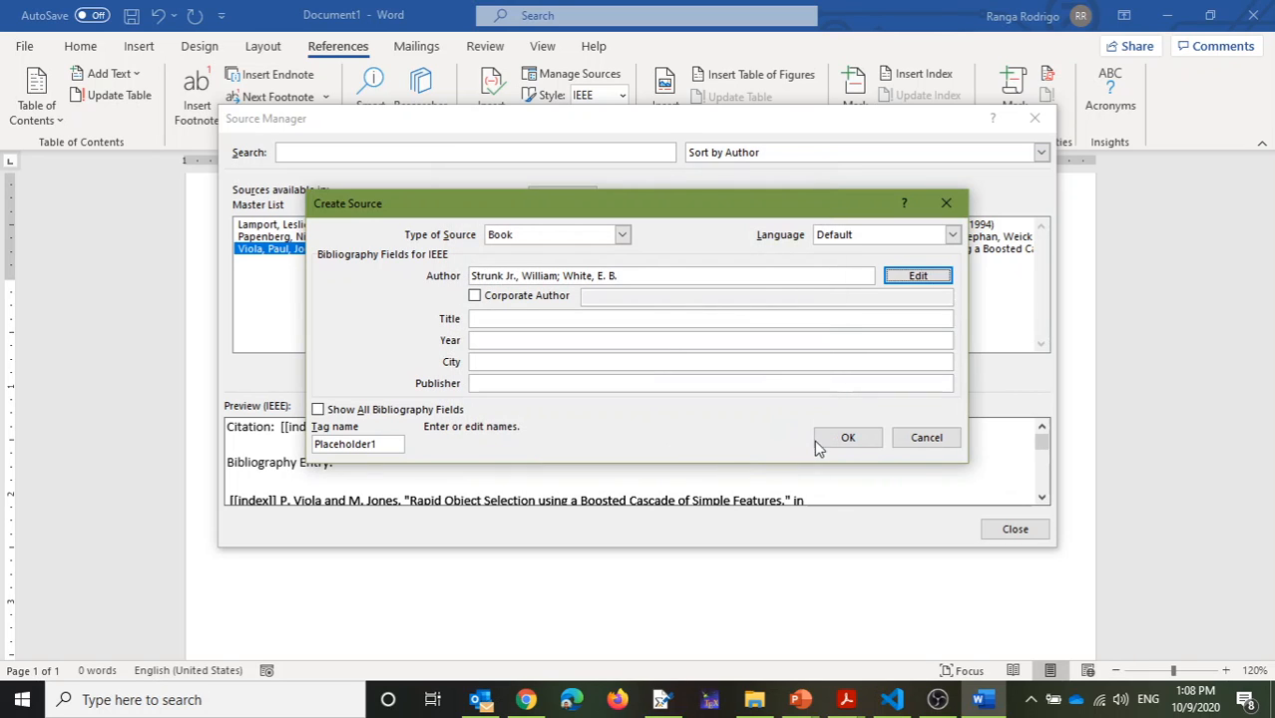
# Set the book's title to "The Elements of Style" and its year to 199
pyautogui.hotkey('alt', 'Tab')
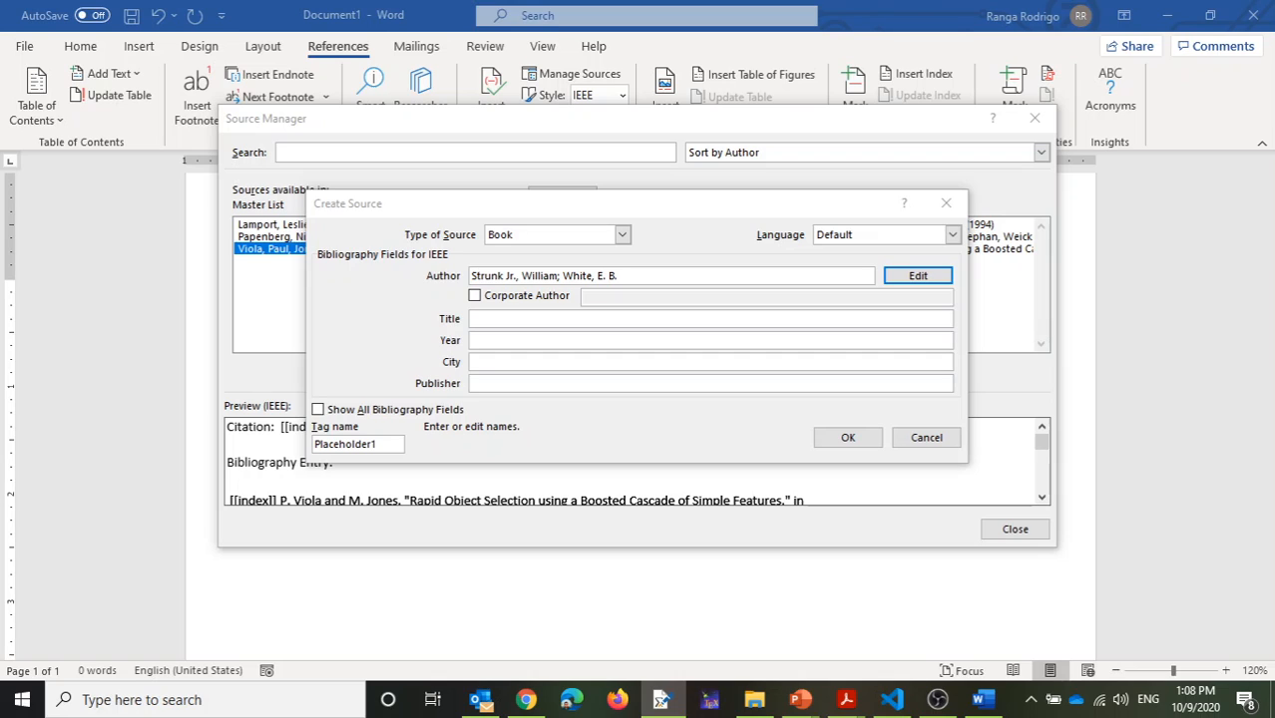
pyautogui.click(483, 321)
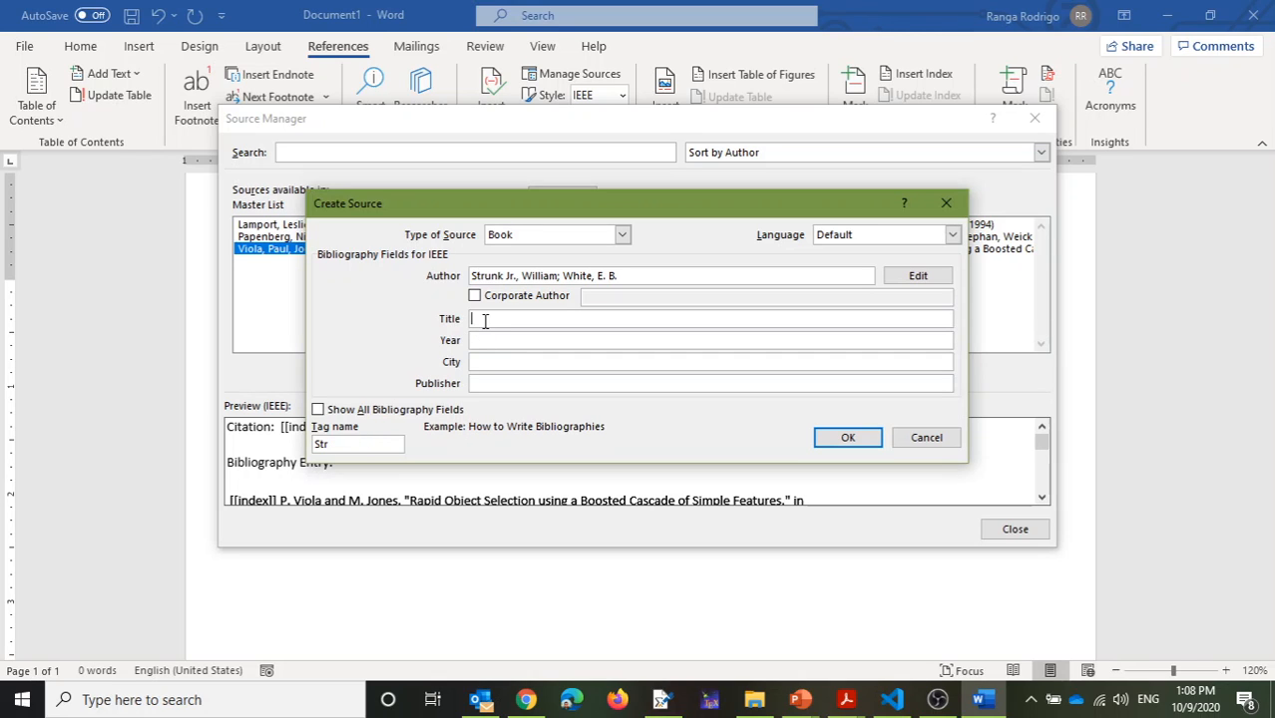
pyautogui.write('The Elements of Style')
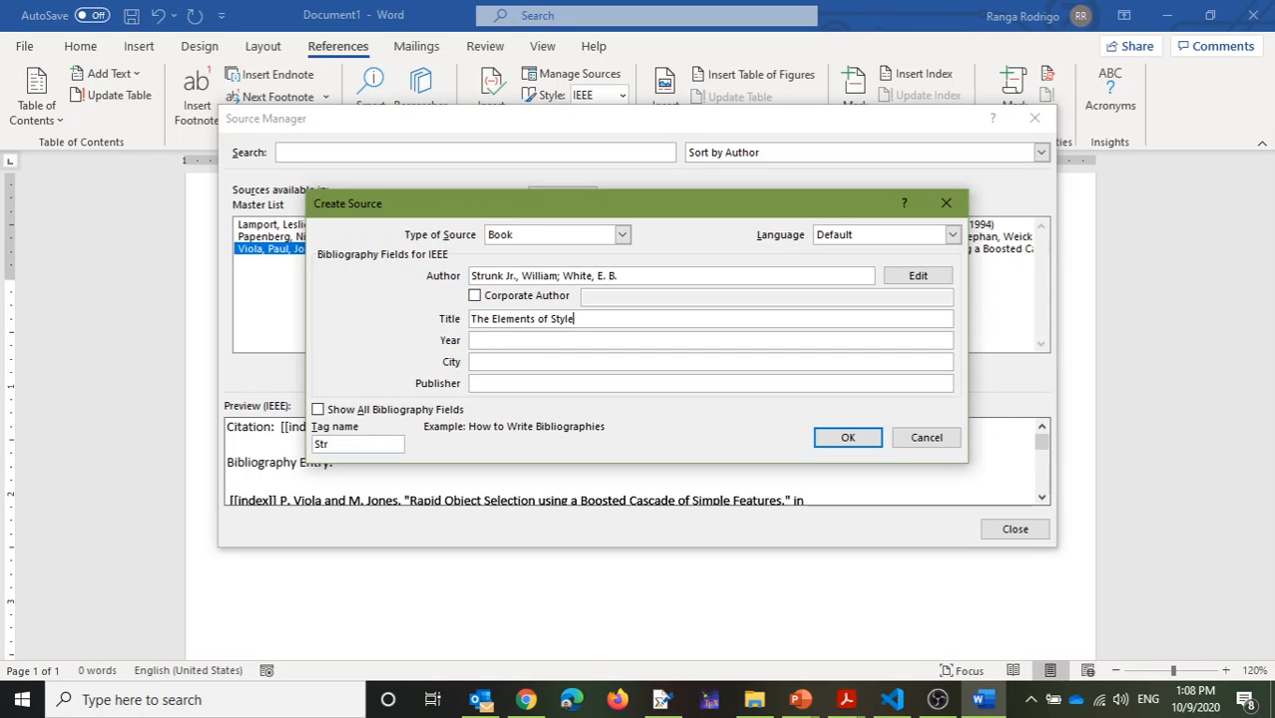
pyautogui.click(704, 341)
pyautogui.write('199')
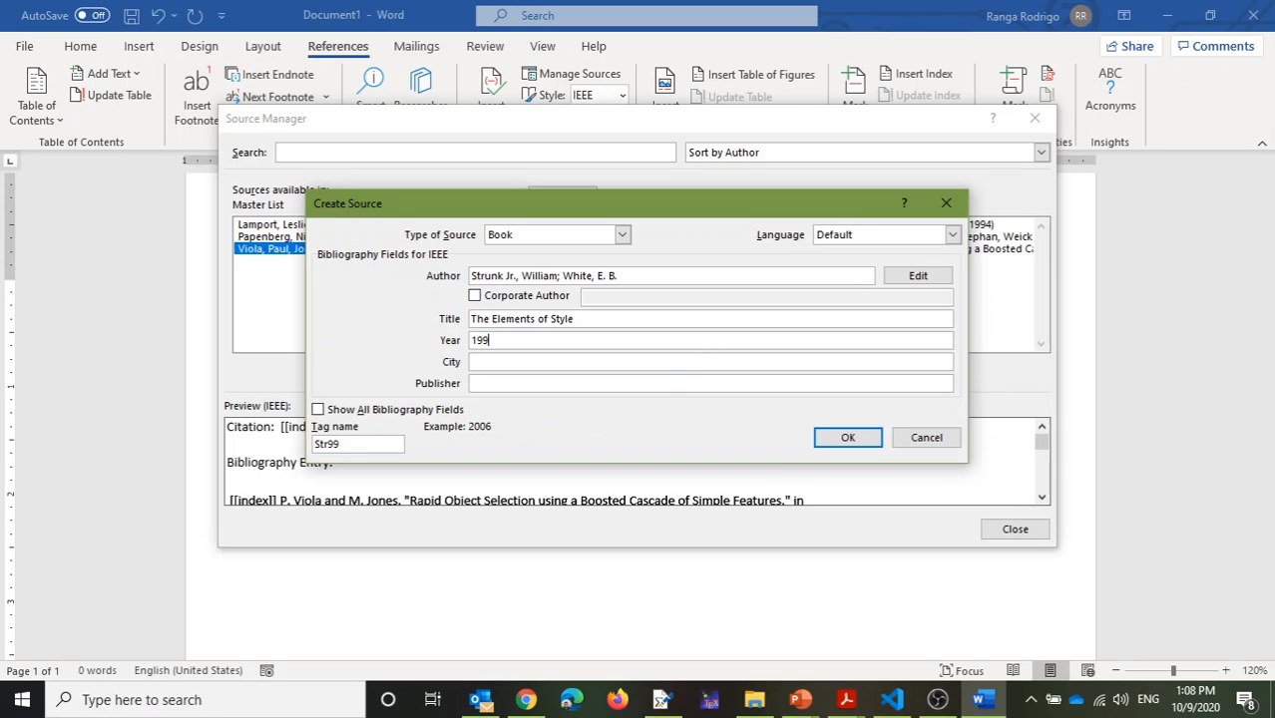
# Enter "Longman" as the publisher of the book source
pyautogui.click(628, 385)
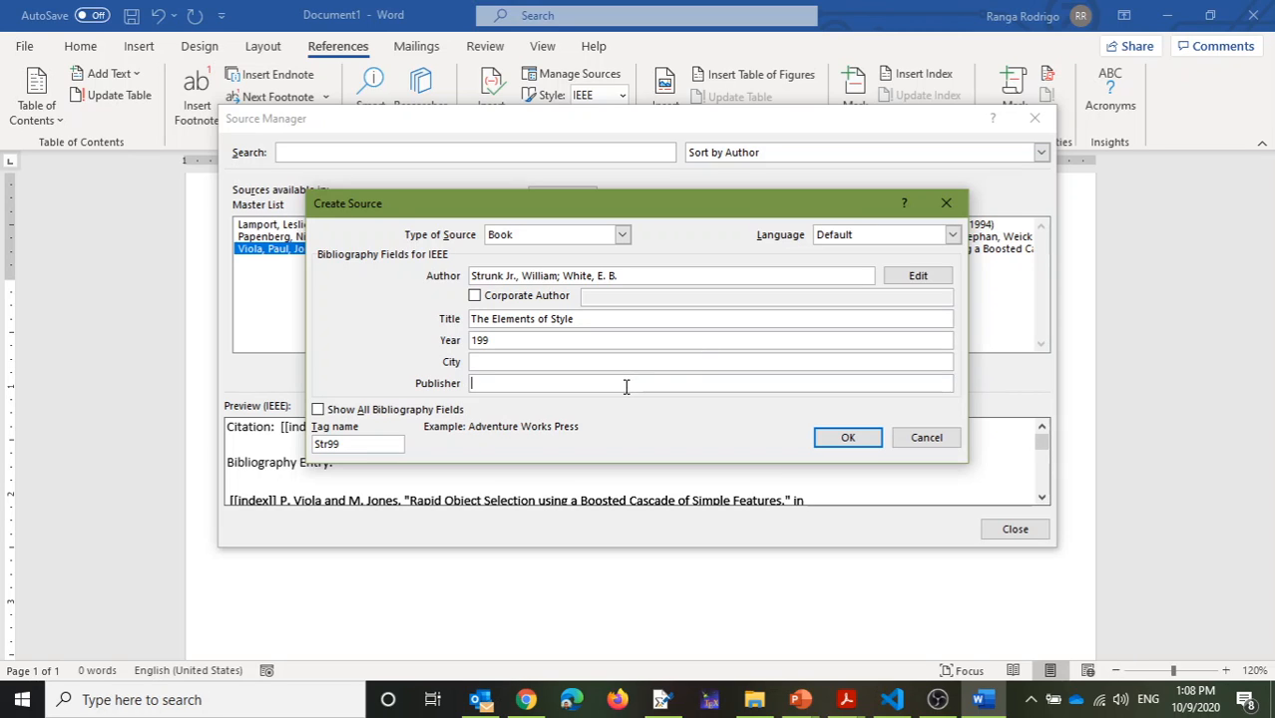
pyautogui.hotkey('alt', 'Tab')
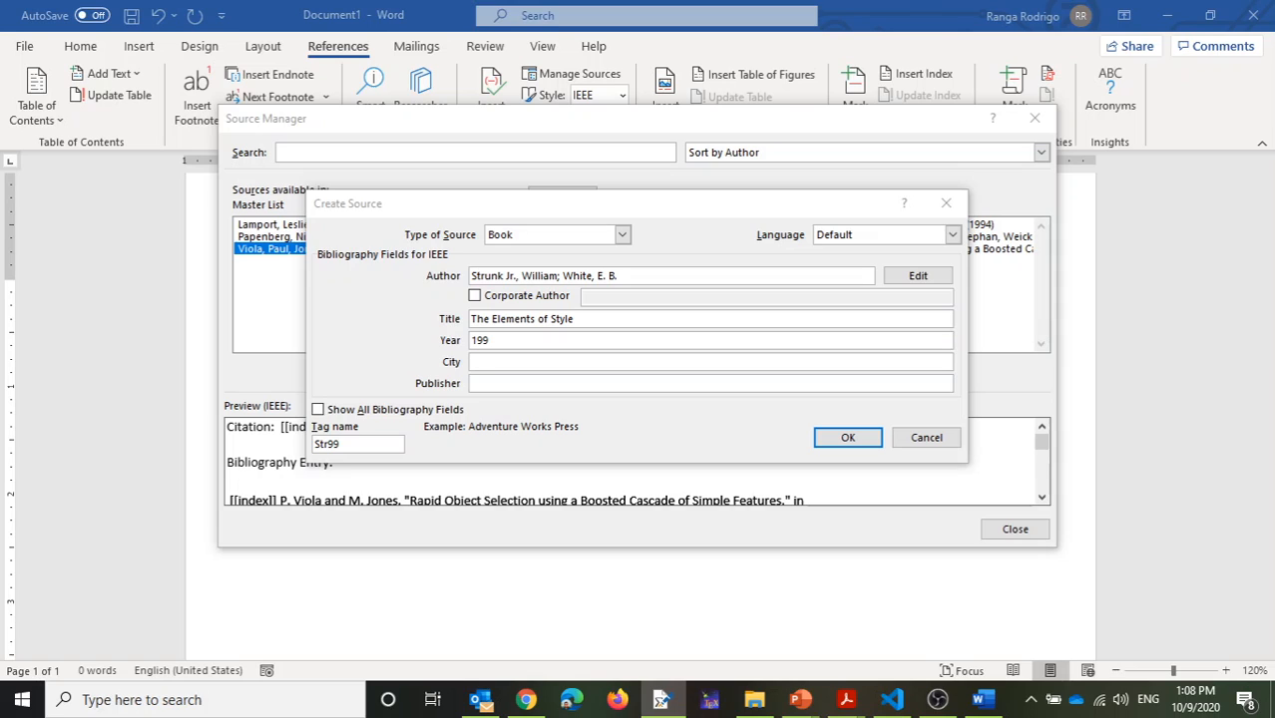
pyautogui.click(475, 383)
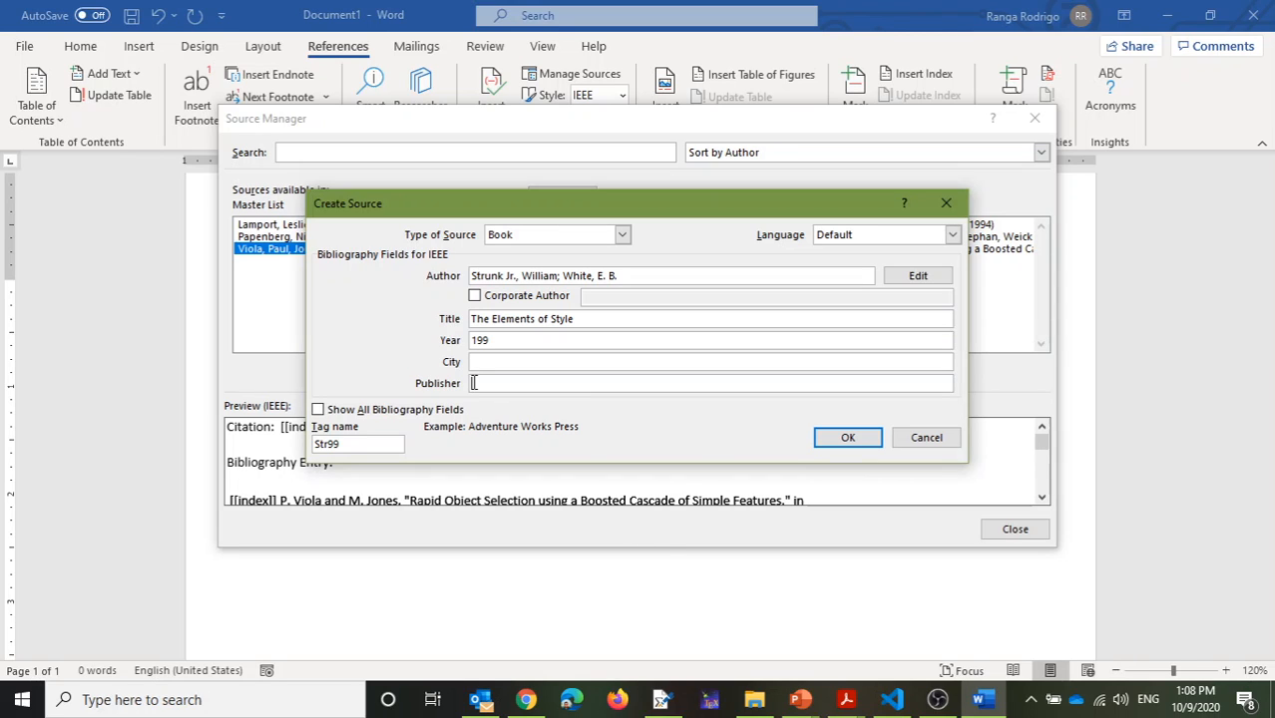
pyautogui.write('Longman')
# Show all bibliography fields for the book, set its edition to 4th and save the source
pyautogui.click(391, 410)
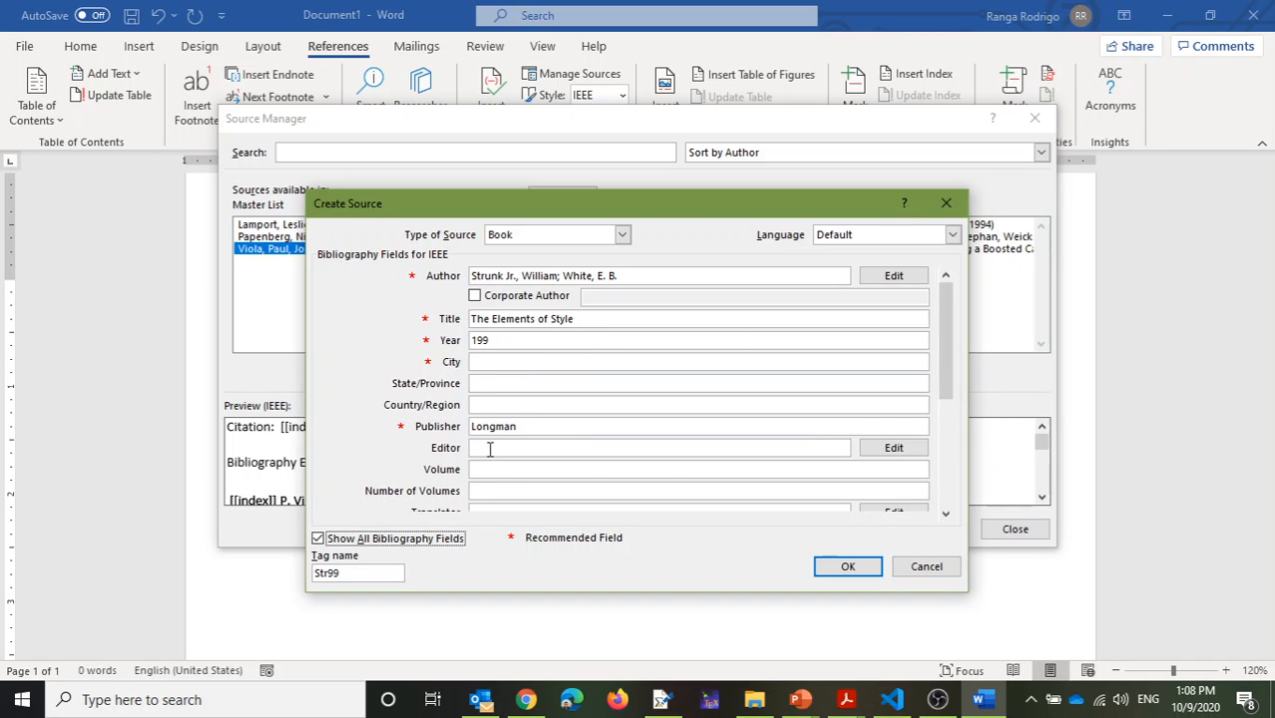
pyautogui.moveTo(945, 317); pyautogui.dragTo(942, 453)
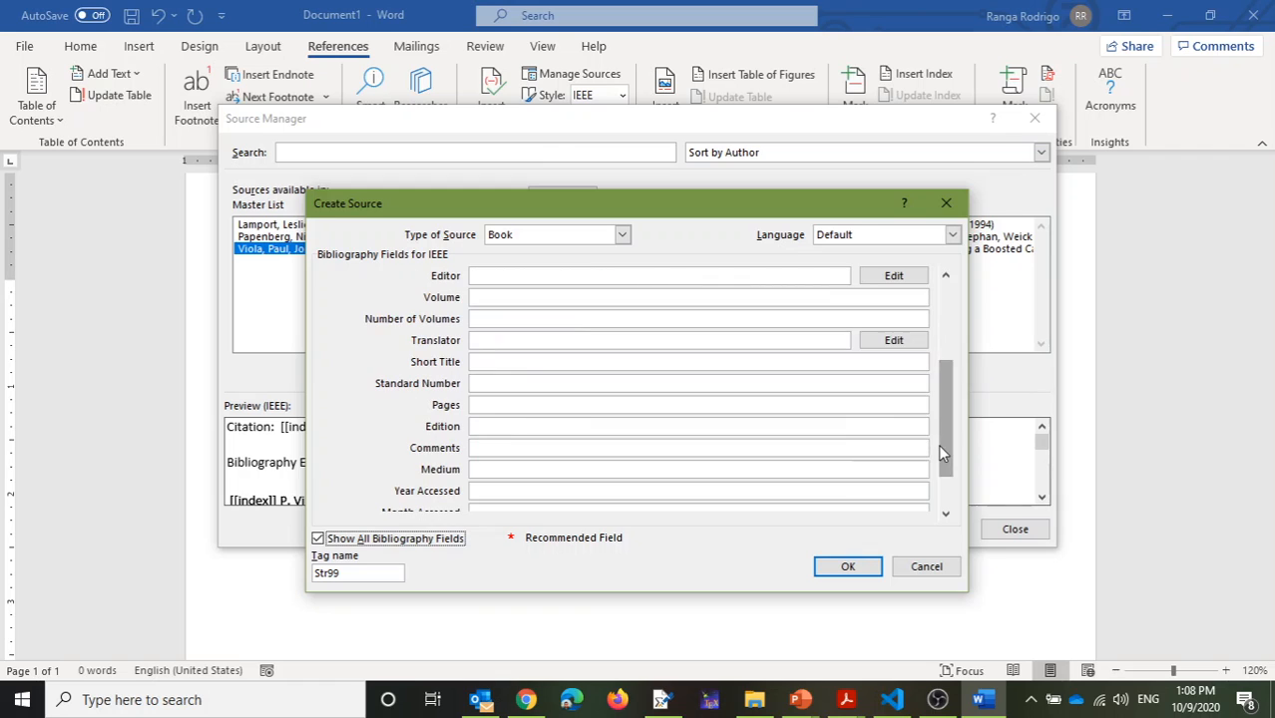
pyautogui.click(514, 426)
pyautogui.write('4th')
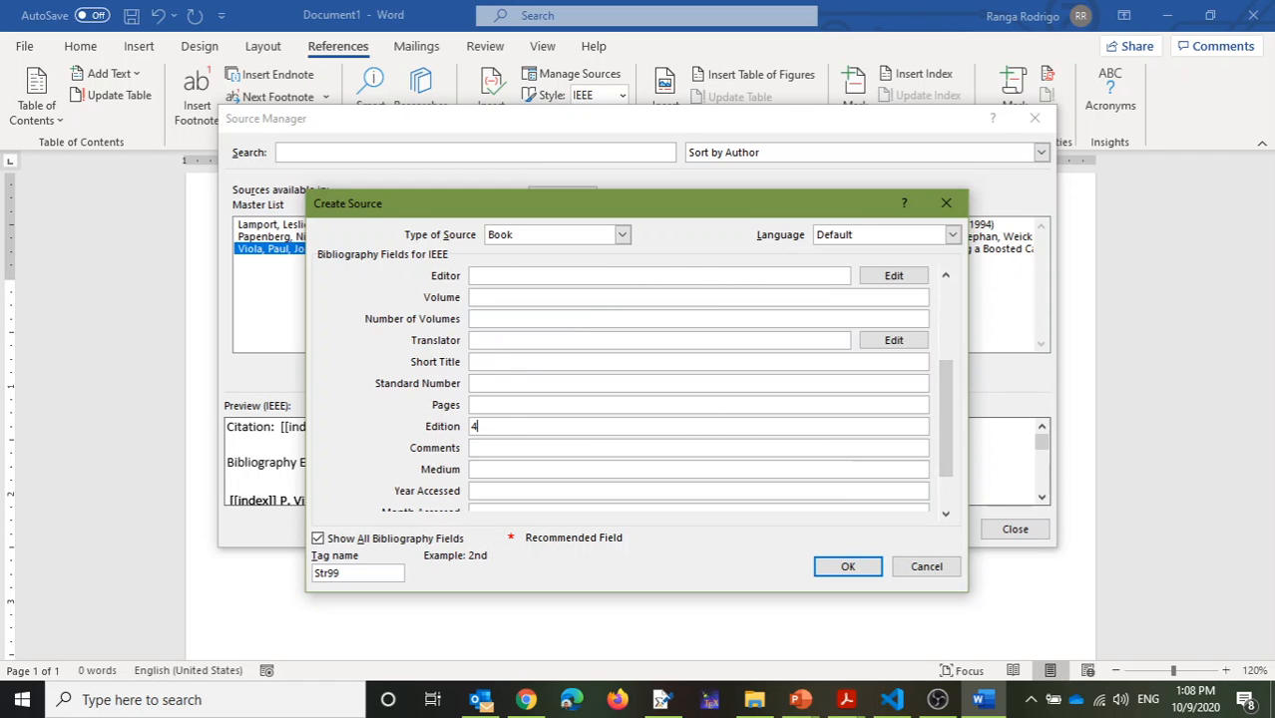
pyautogui.click(849, 568)
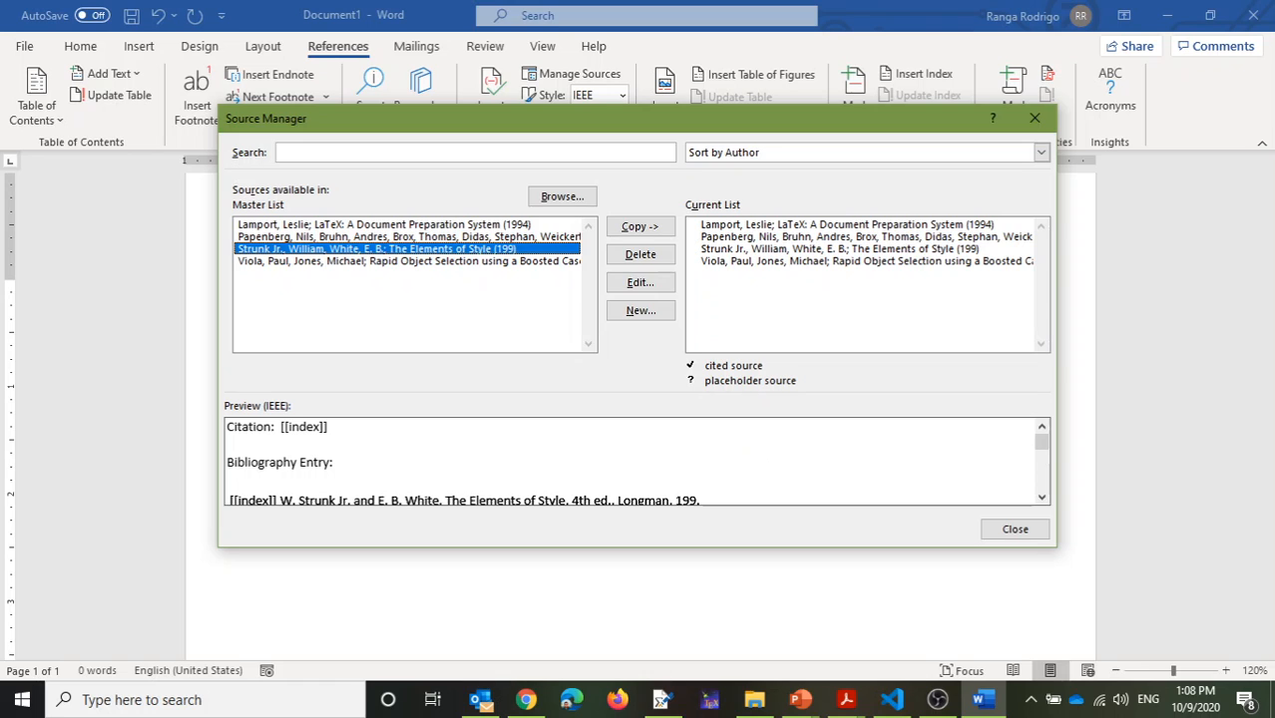
# Create a fifth source and set its type to Electronic Source
pyautogui.hotkey('alt', 'Tab')
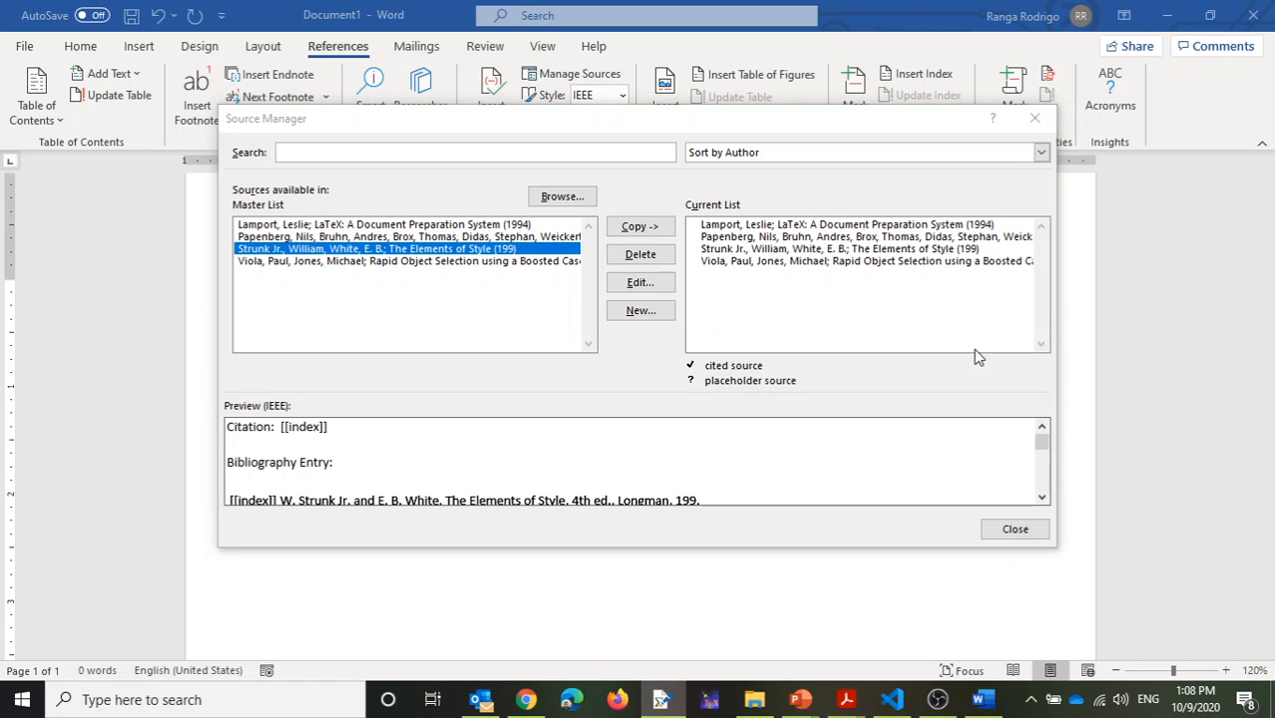
pyautogui.click(635, 311)
pyautogui.click(621, 236)
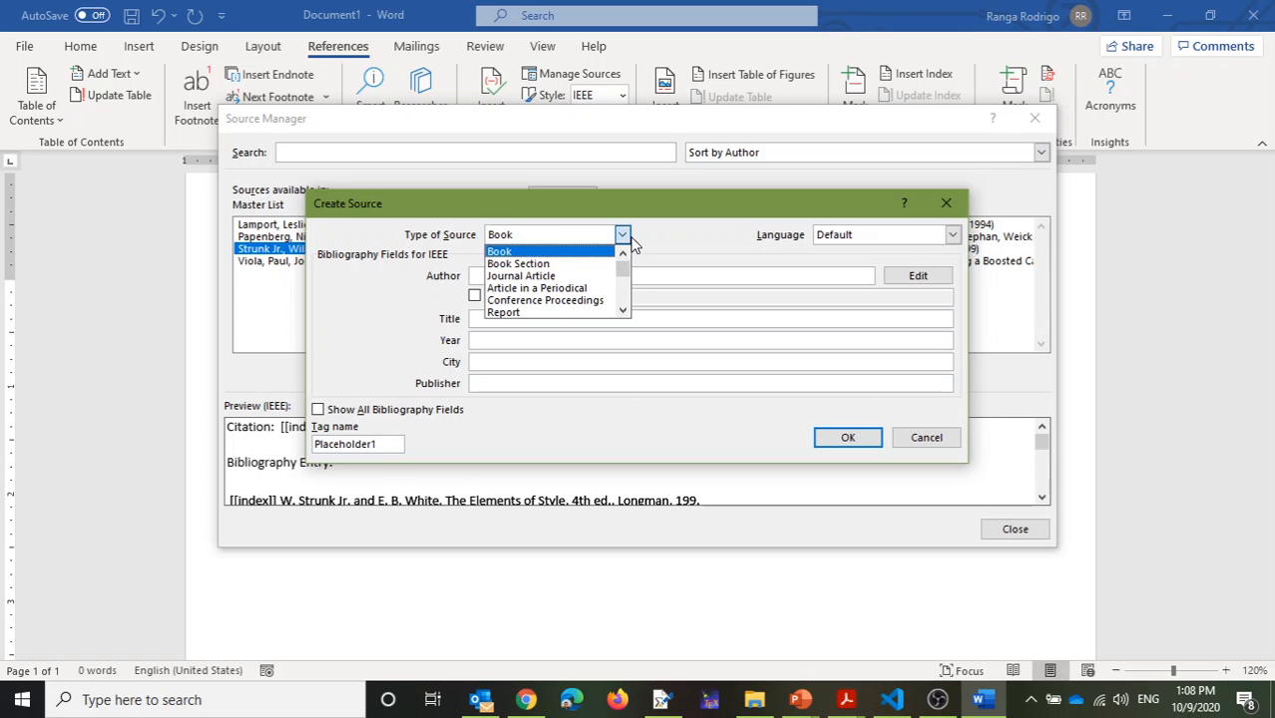
pyautogui.scroll(-1, 622, 271)
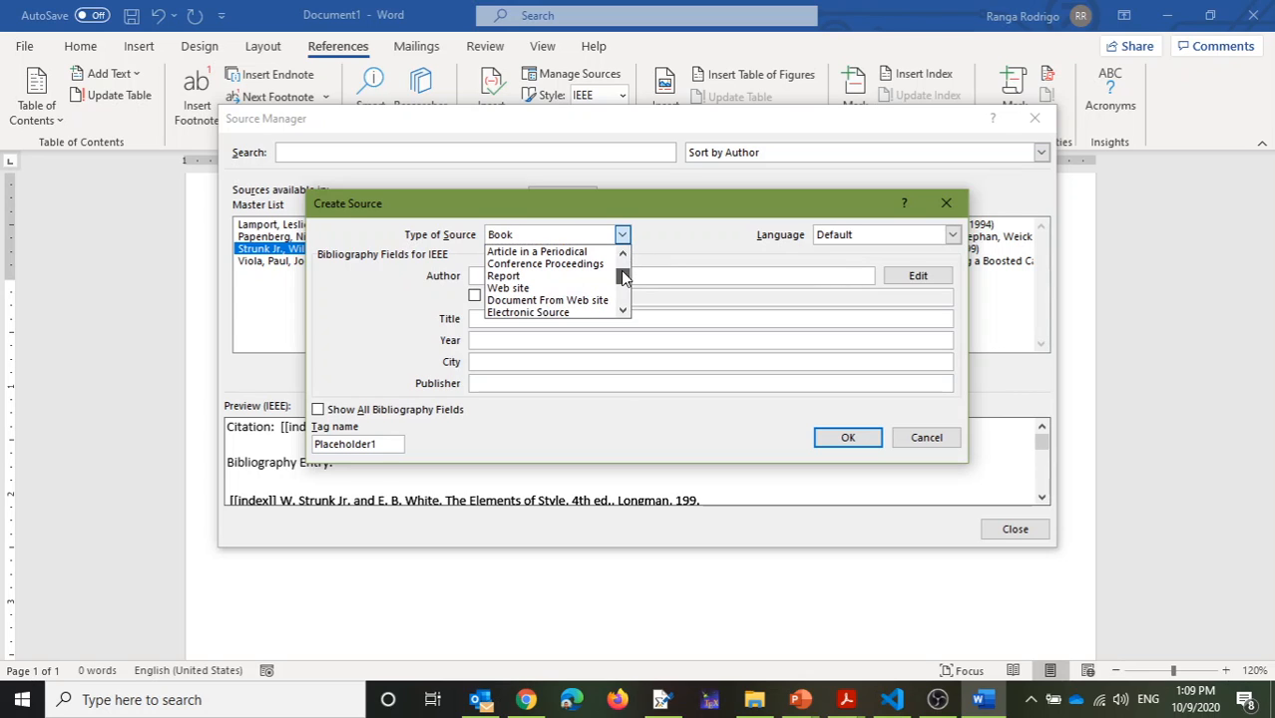
pyautogui.click(588, 313)
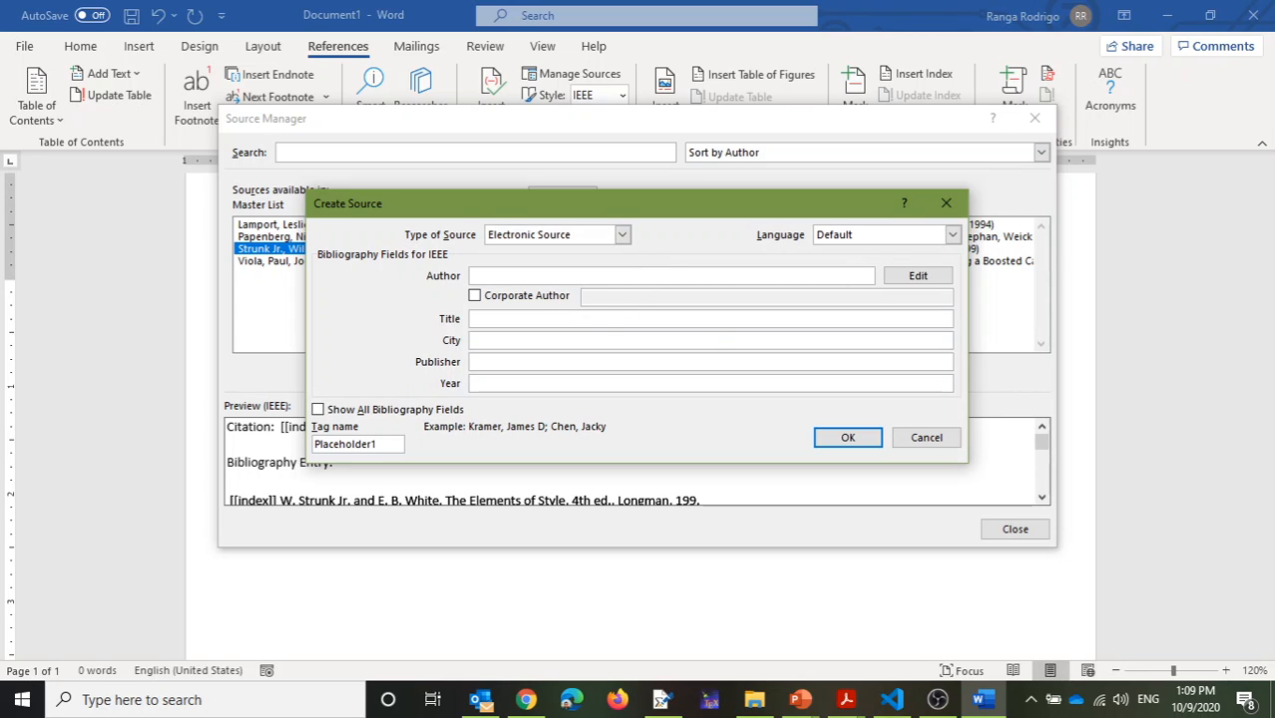
# Enter the author's full name for the electronic source
pyautogui.hotkey('alt', 'Tab')
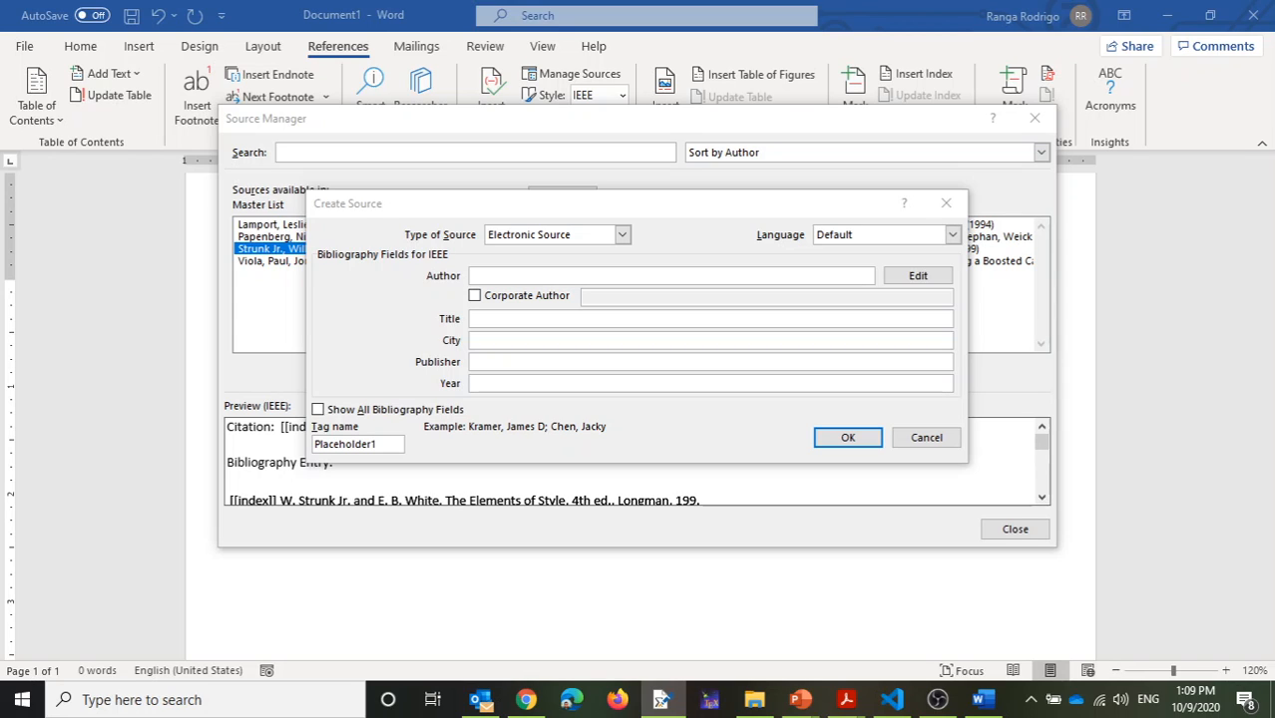
pyautogui.hotkey('alt', 'Tab')
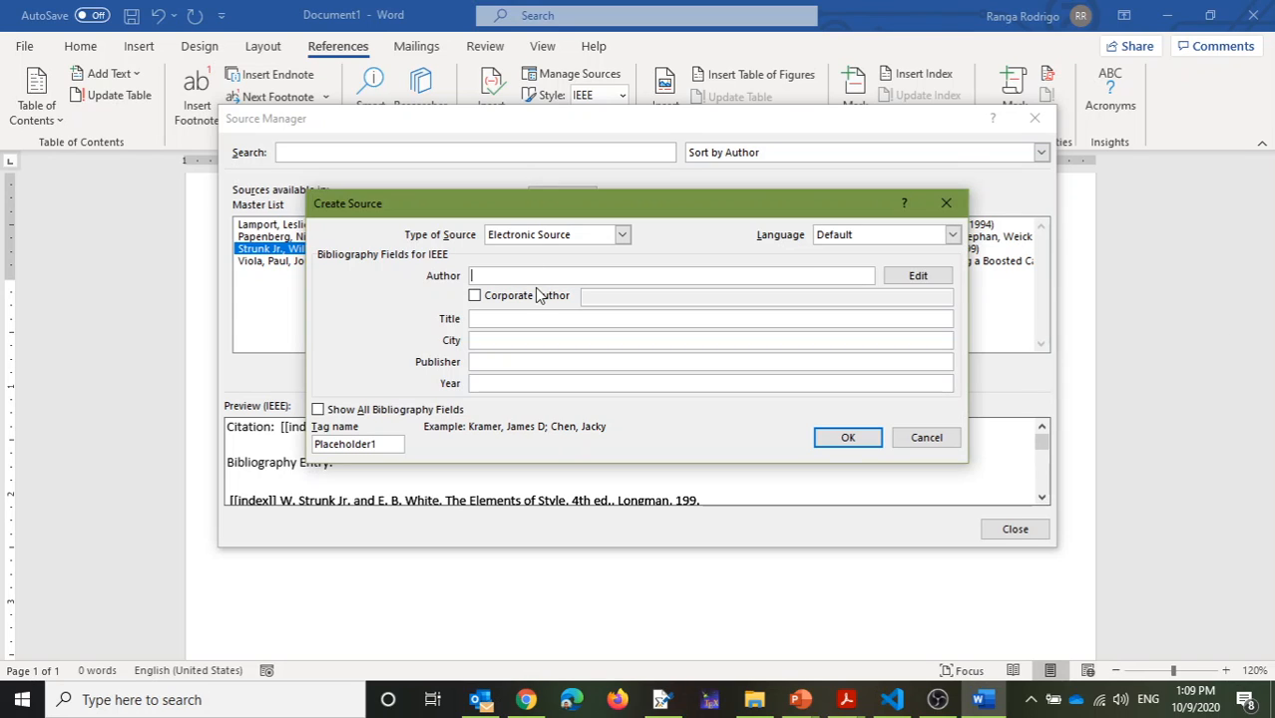
pyautogui.write('Philip Koopman')
# Set the electronic source's title to "How to Write an Abstract" and its year to 1997
pyautogui.click(543, 320)
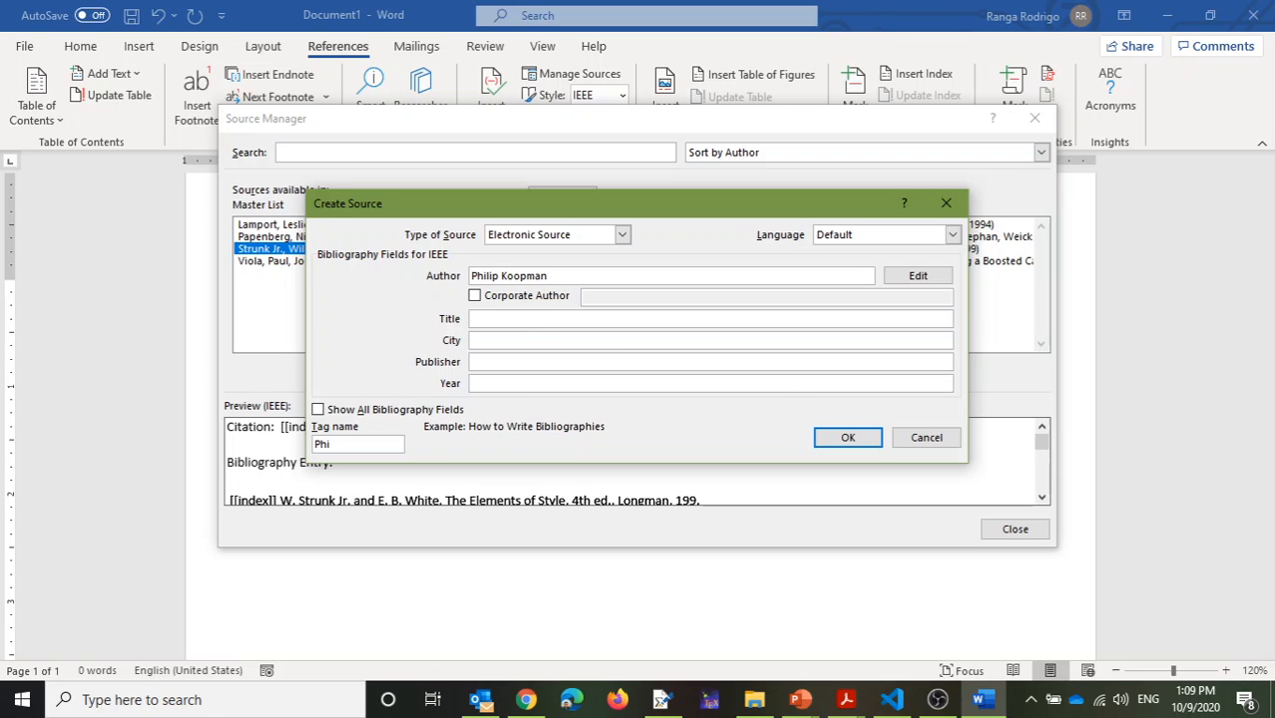
pyautogui.hotkey('alt', 'Tab')
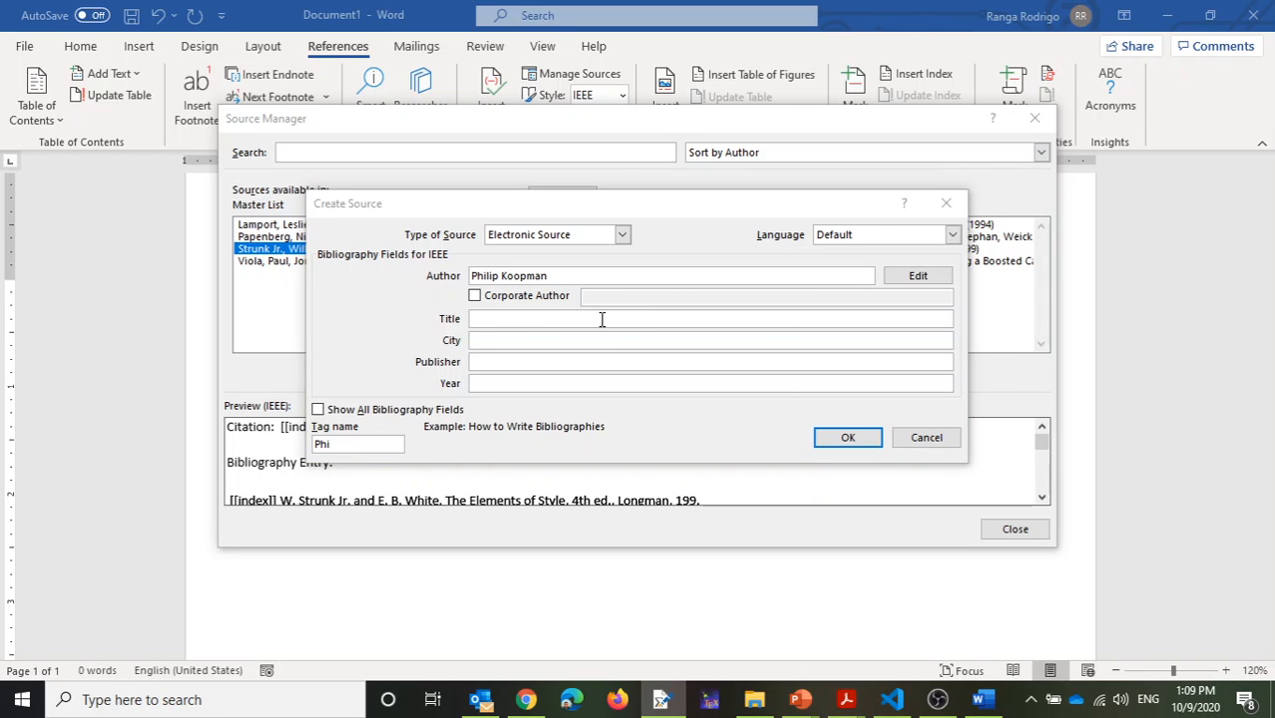
pyautogui.hotkey('alt', 'Tab')
pyautogui.write('How to Write an Abstract')
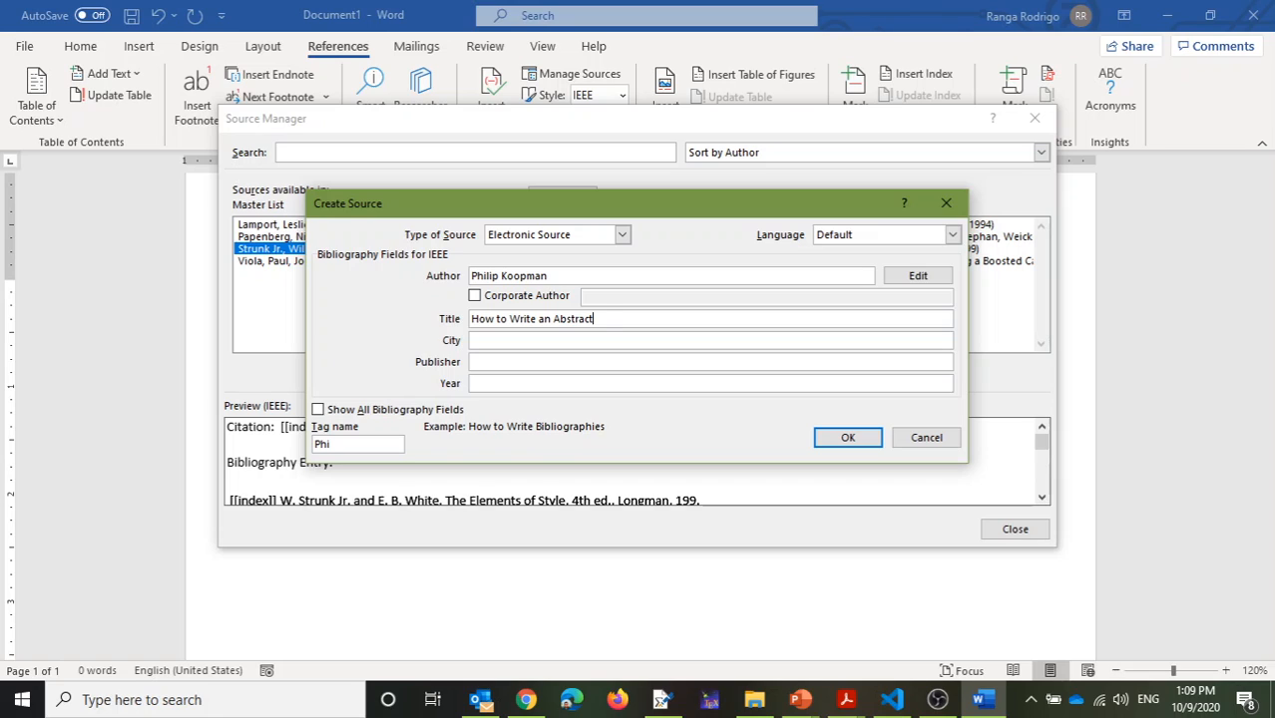
pyautogui.click(556, 361)
pyautogui.click(543, 382)
pyautogui.write('1997')
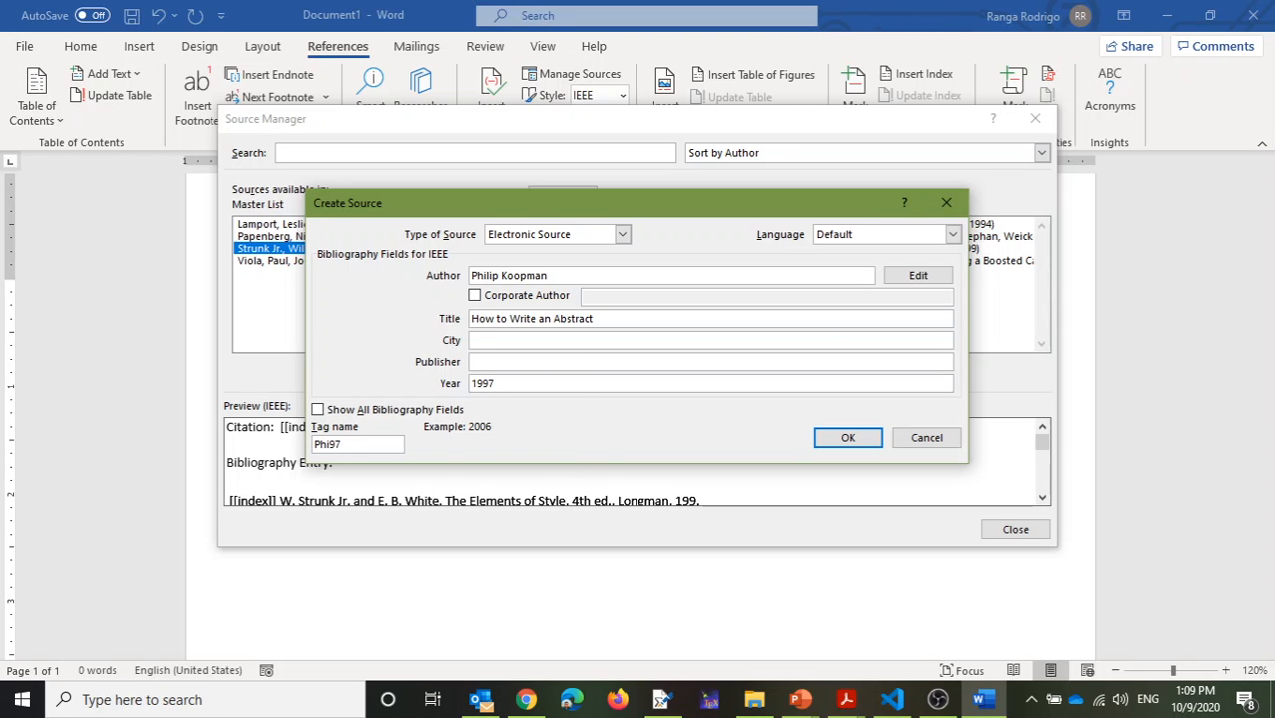
pyautogui.click(385, 411)
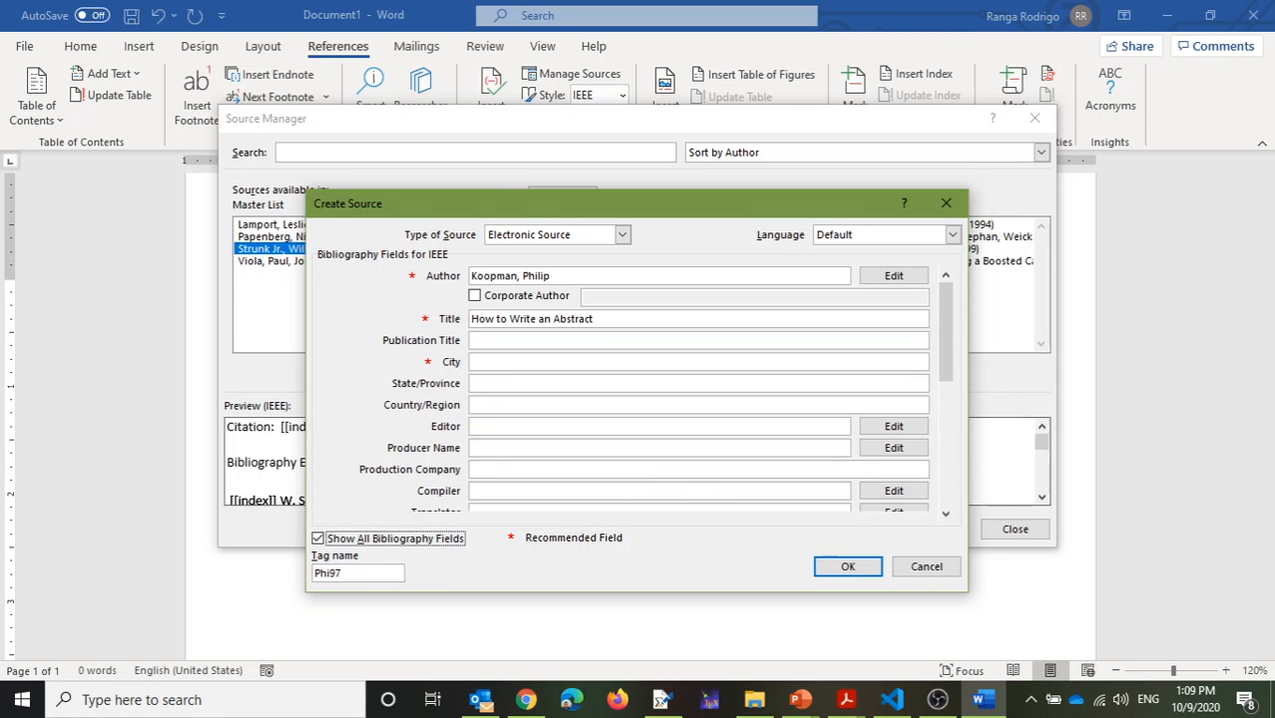
pyautogui.hotkey('alt', 'Tab')
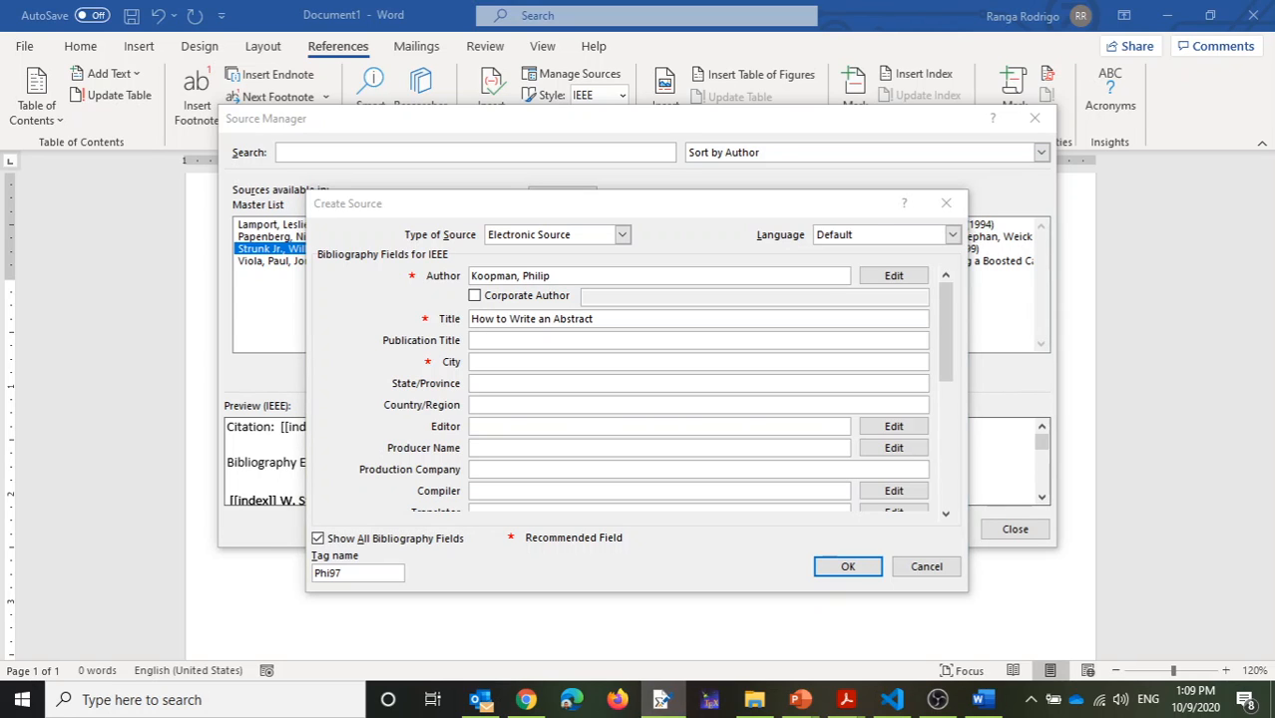
pyautogui.click(945, 384)
pyautogui.scroll(-1, 944, 384)
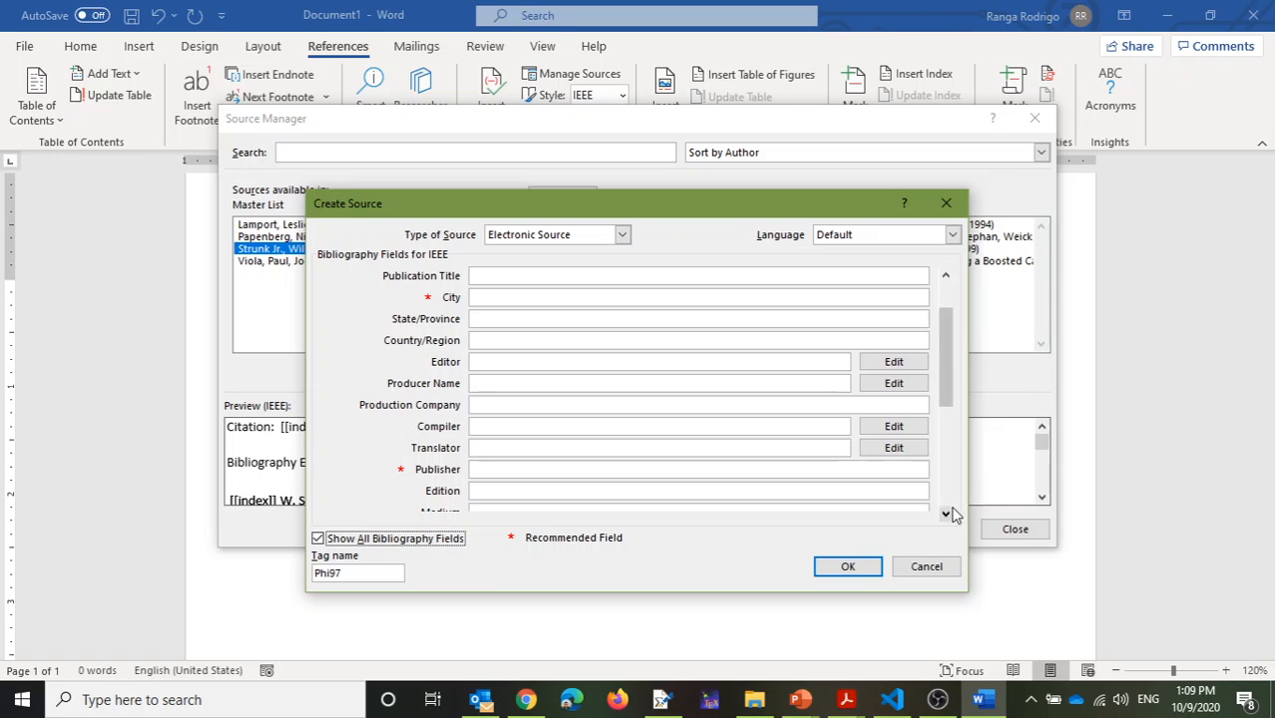
pyautogui.moveTo(952, 514); pyautogui.dragTo(952, 514)
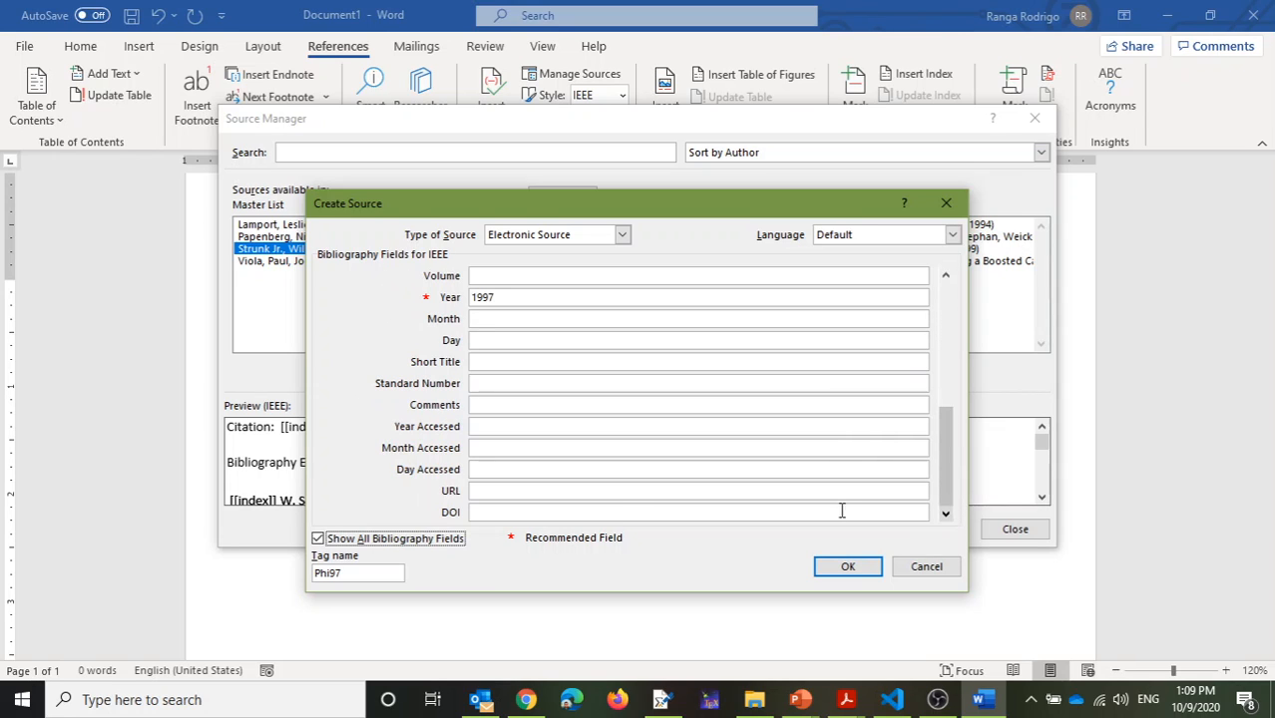
pyautogui.click(610, 493)
pyautogui.write('http://www.ece.cmu.edu/~koopman/essays/abstract.html')
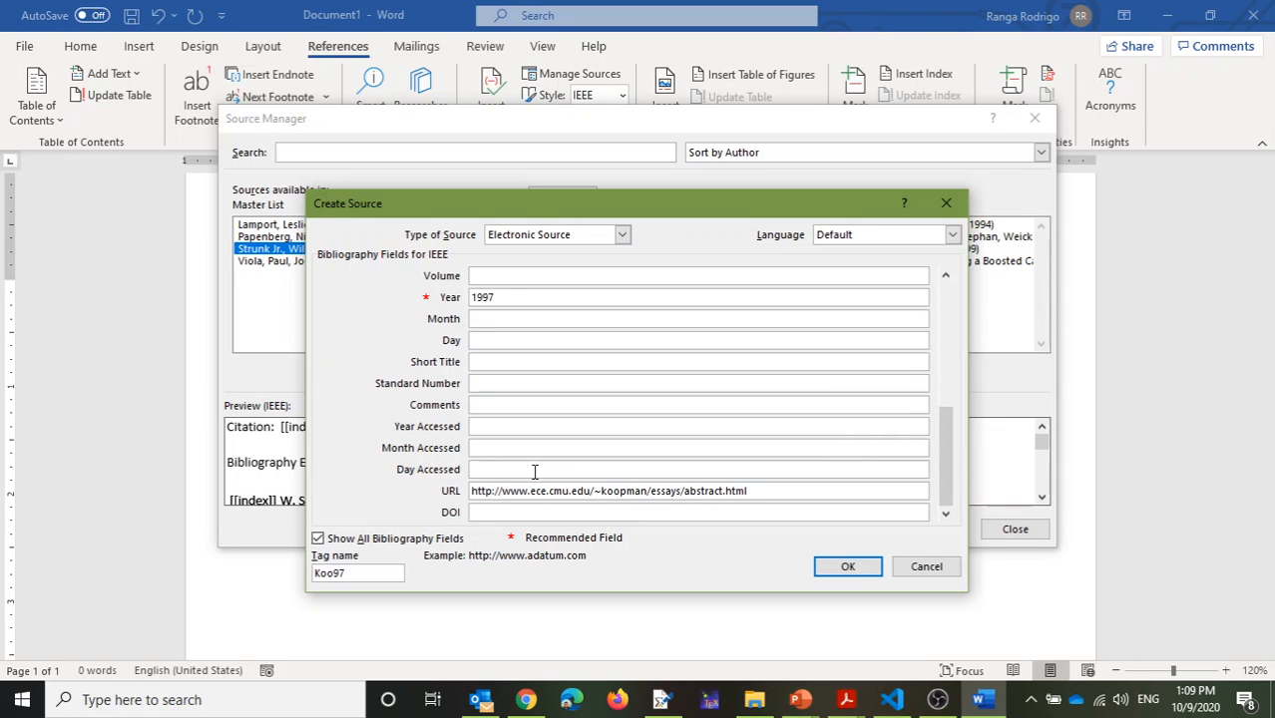
# Set the electronic source's access date to day 28, month 9, year 2020
pyautogui.click(533, 470)
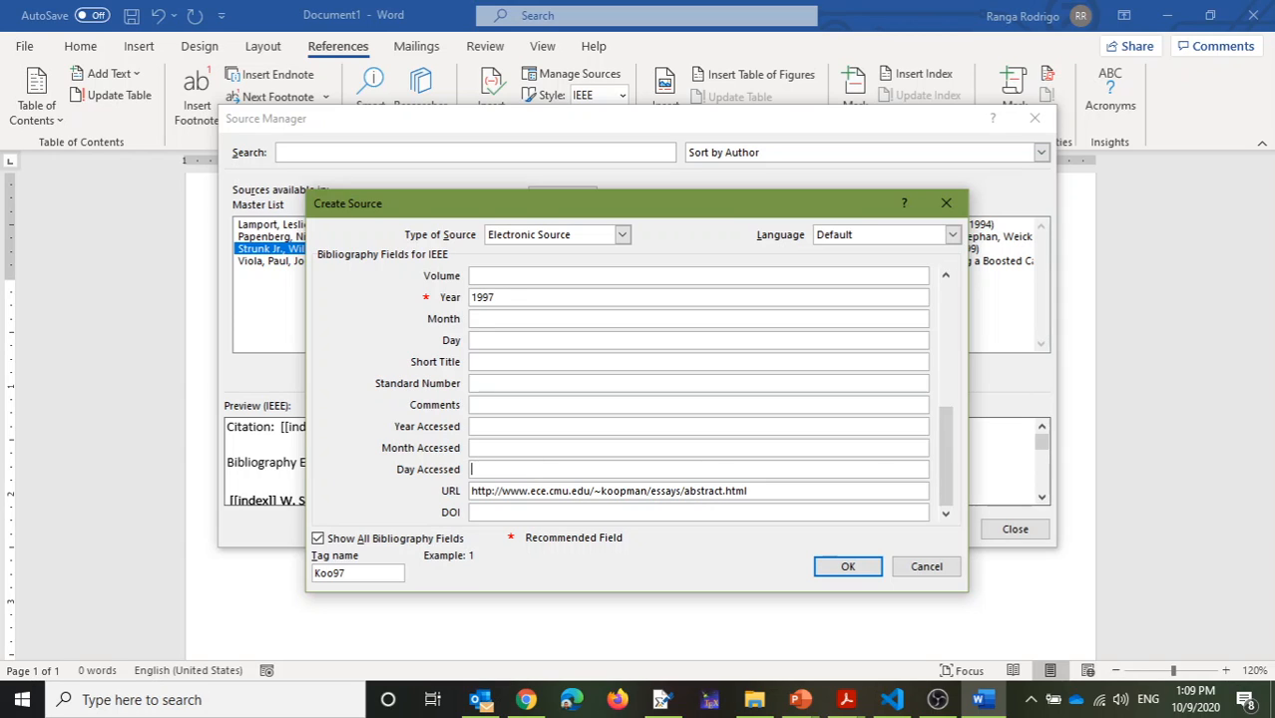
pyautogui.hotkey('alt', 'Tab')
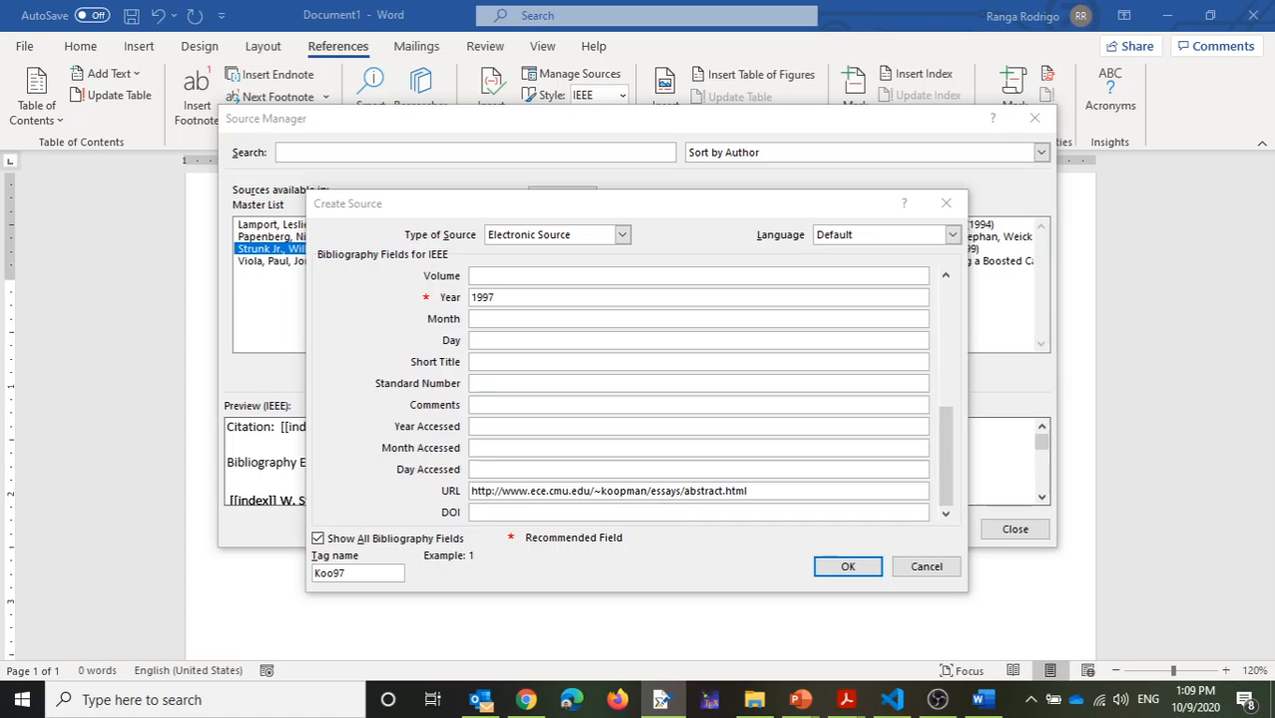
pyautogui.hotkey('alt', 'Tab')
pyautogui.click(489, 466)
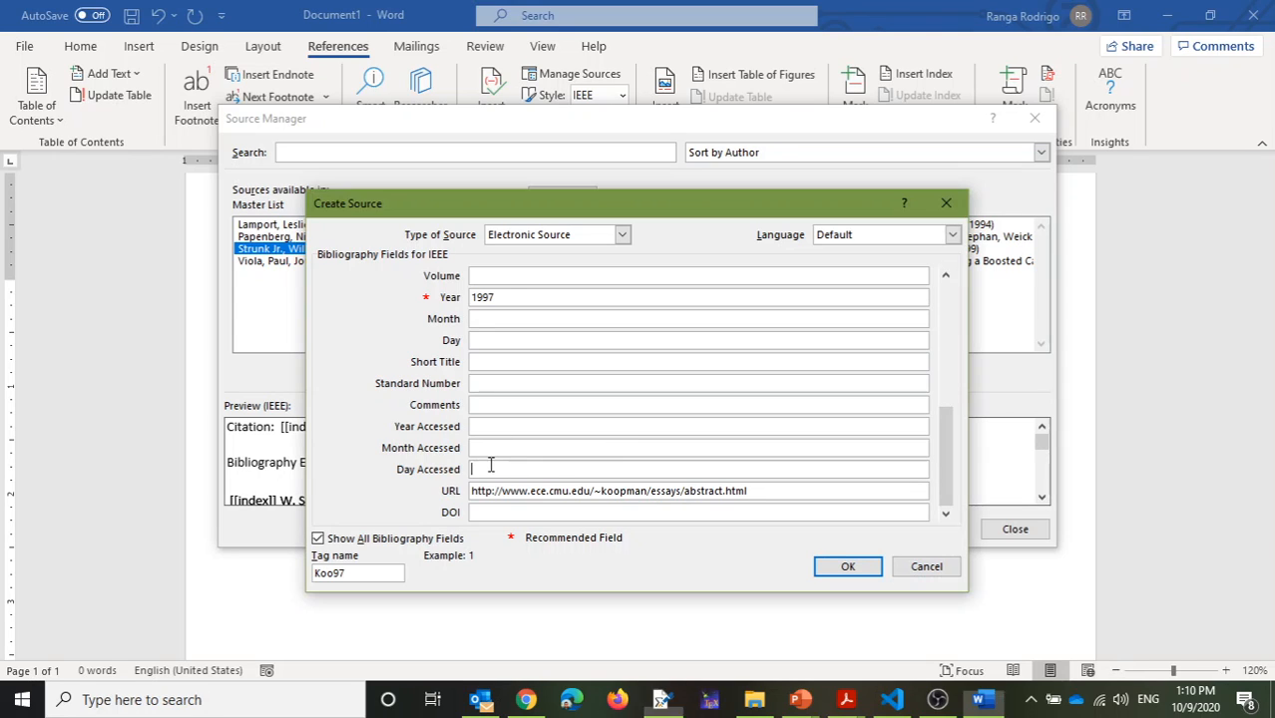
pyautogui.write('28-September-2020')
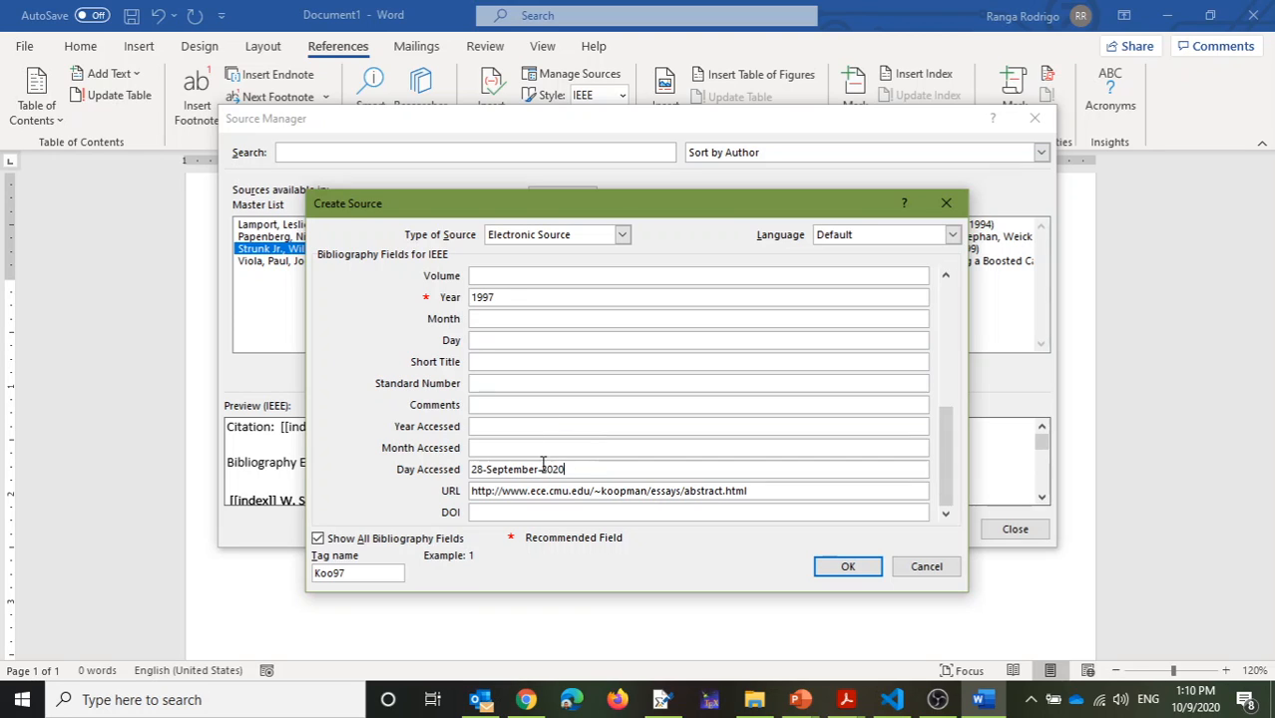
pyautogui.click(518, 450)
pyautogui.write('9')
pyautogui.click(514, 426)
pyautogui.write('2020')
pyautogui.moveTo(589, 469); pyautogui.dragTo(484, 470)
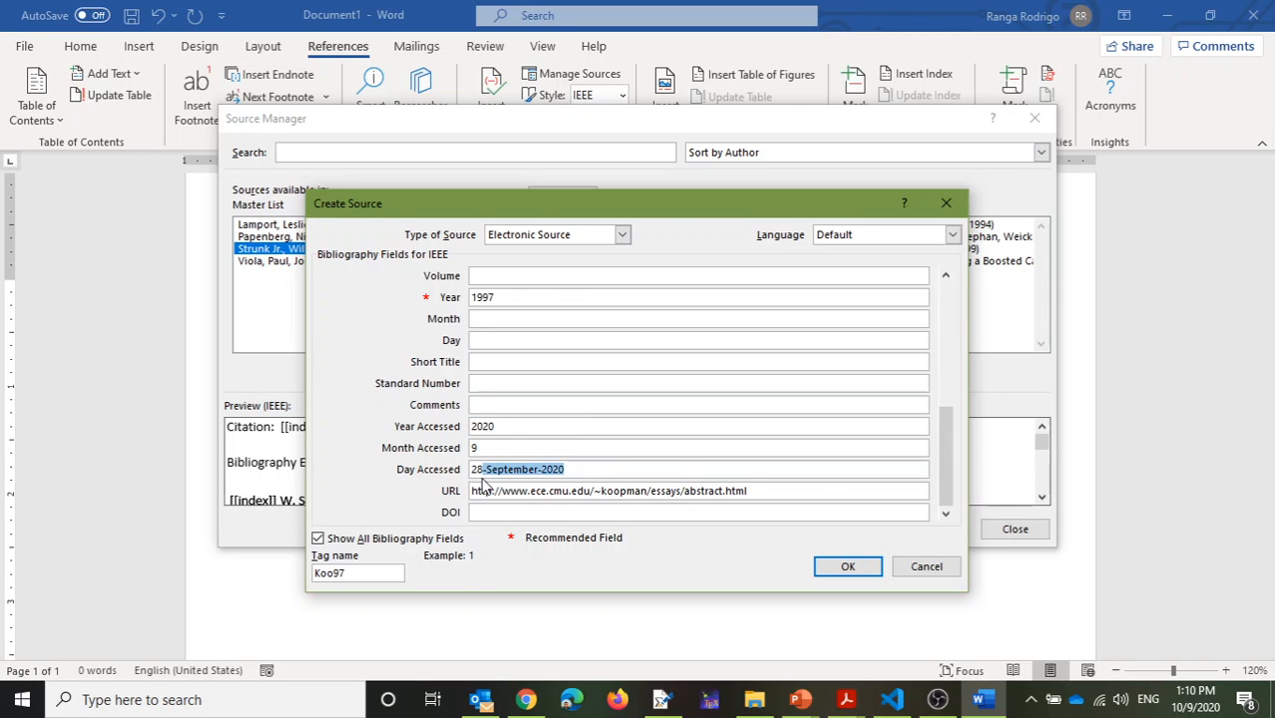
pyautogui.press('BackSpace')
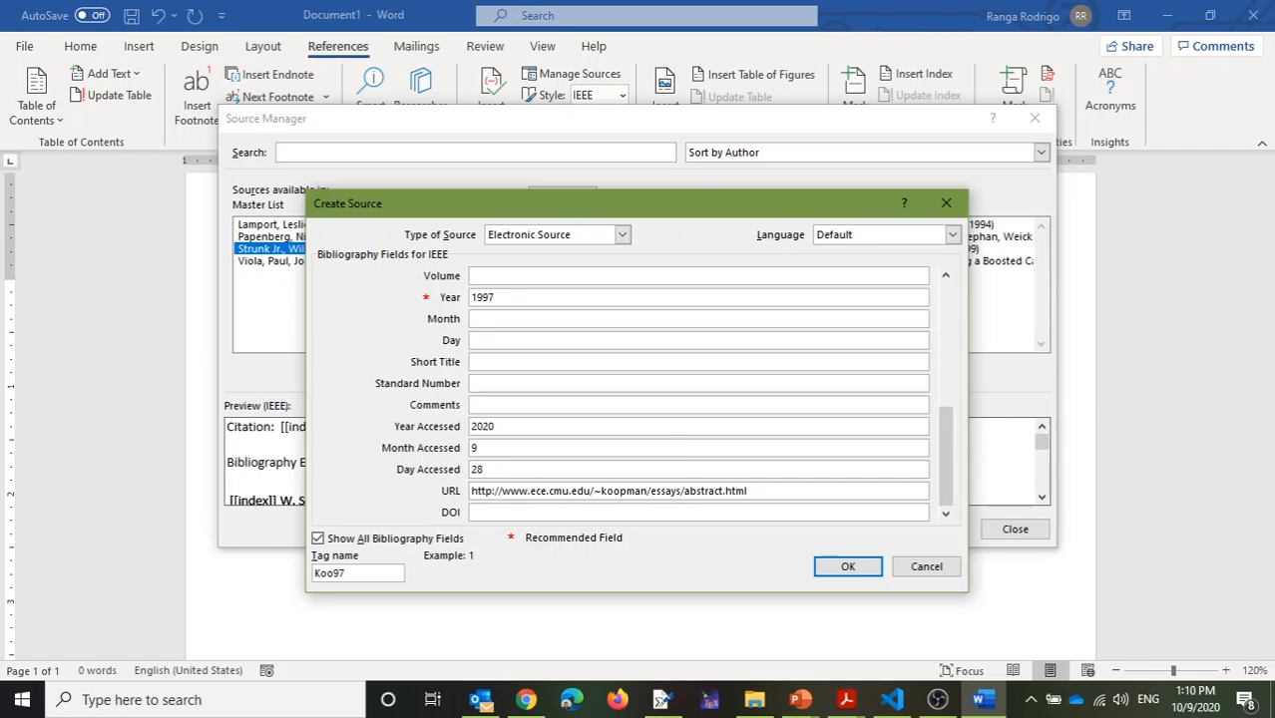
# Set the electronic source's publication month to 10, save the source and close the Source Manager
pyautogui.hotkey('alt', 'Tab')
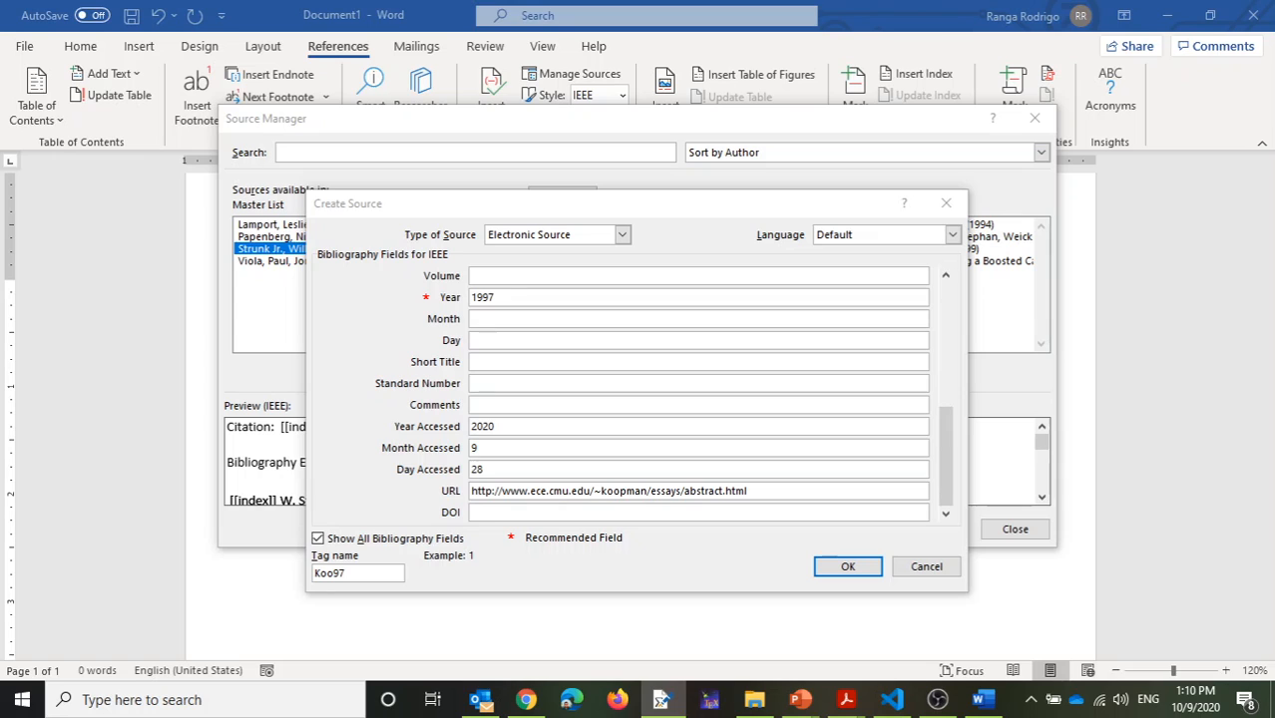
pyautogui.click(493, 319)
pyautogui.write('10')
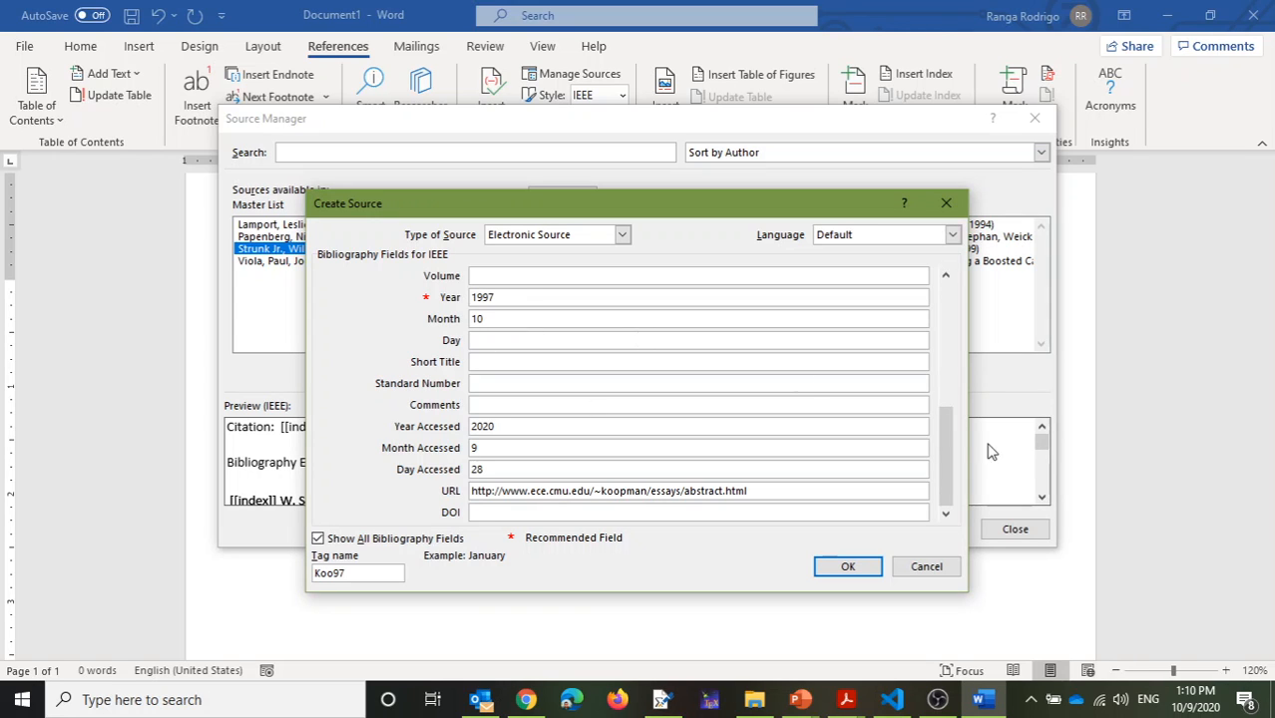
pyautogui.moveTo(944, 464); pyautogui.dragTo(944, 318)
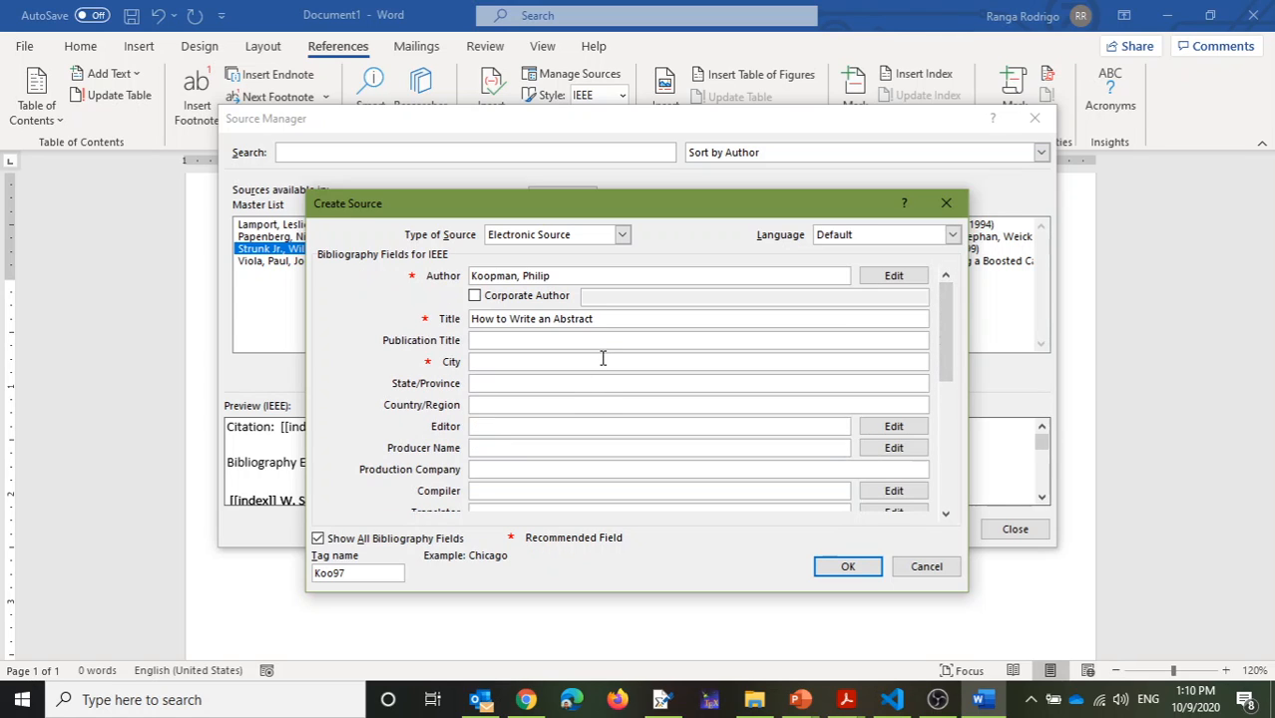
pyautogui.hotkey('alt', 'Tab')
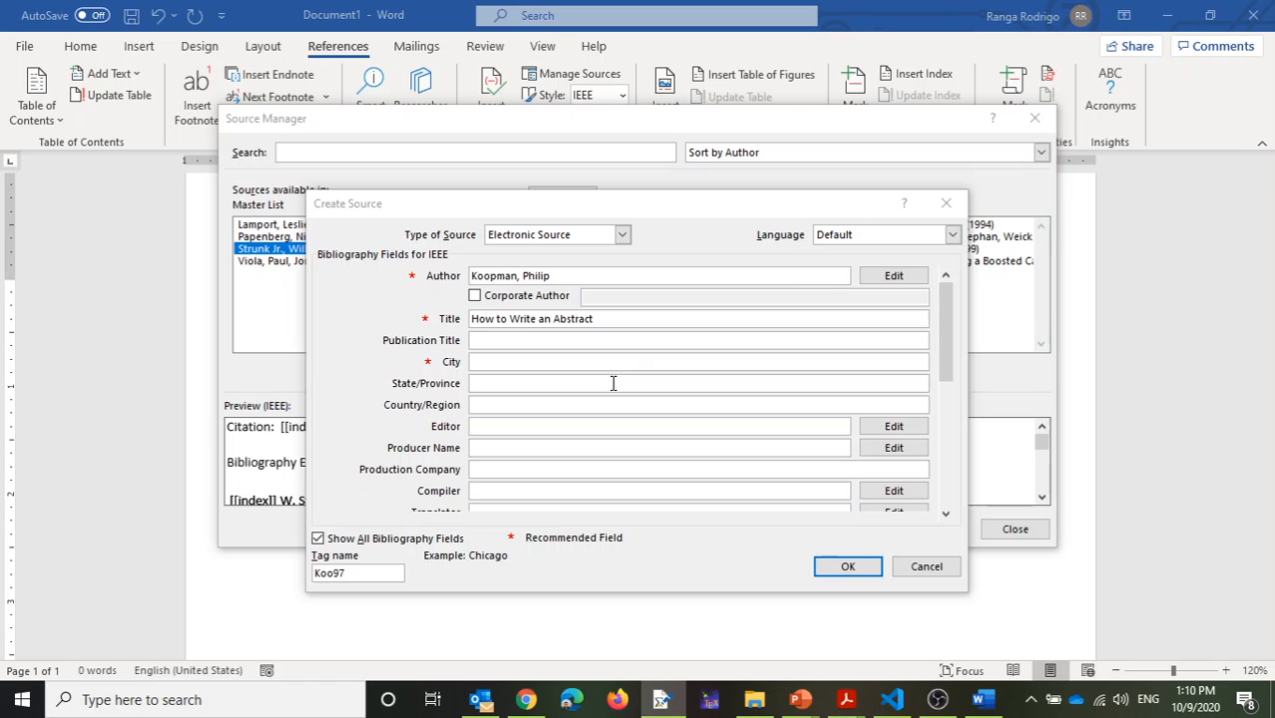
pyautogui.click(837, 567)
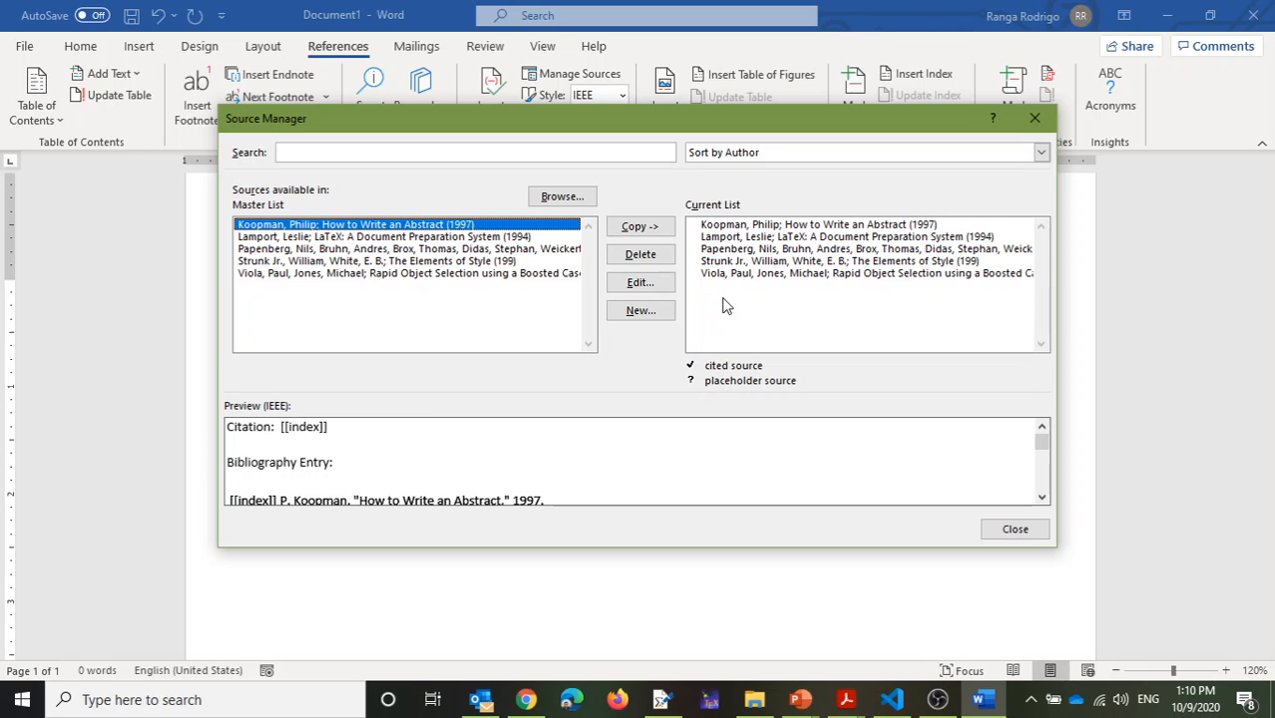
pyautogui.click(1008, 529)
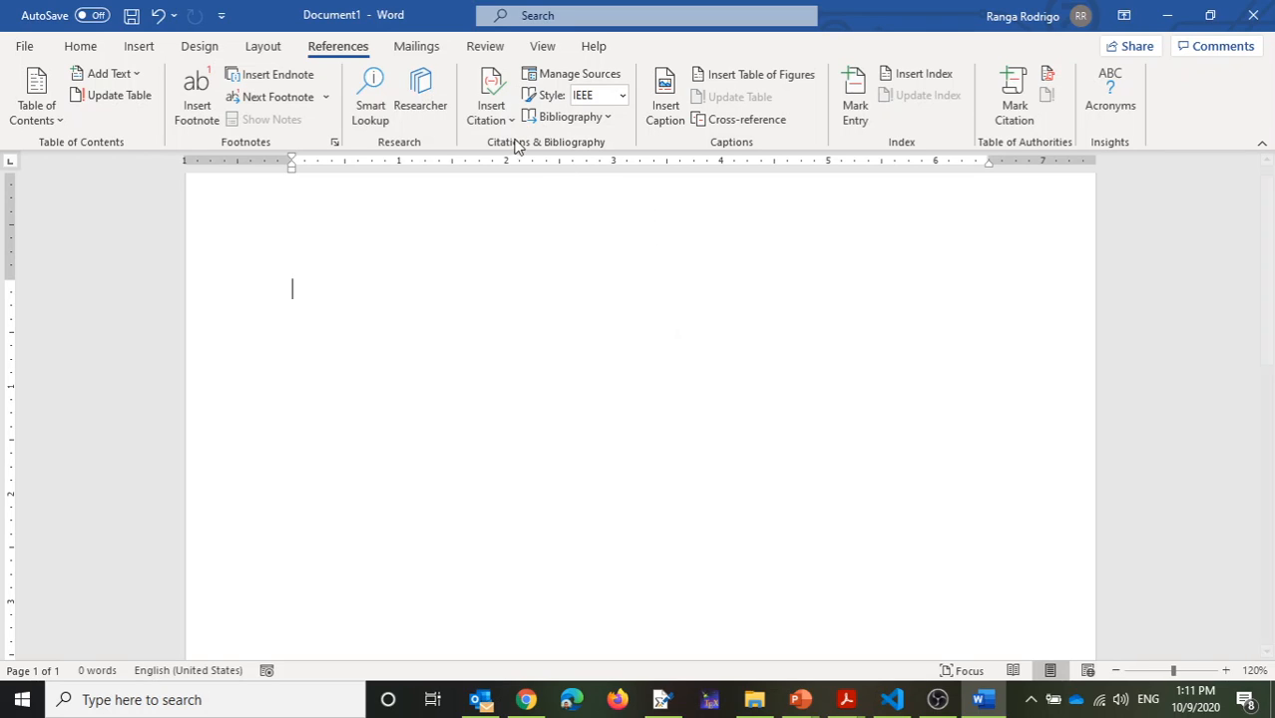
# Switch the citation style to APA and cite "LaTeX: A Document Preparation System" in the document, followed by the word "and"
pyautogui.click(623, 98)
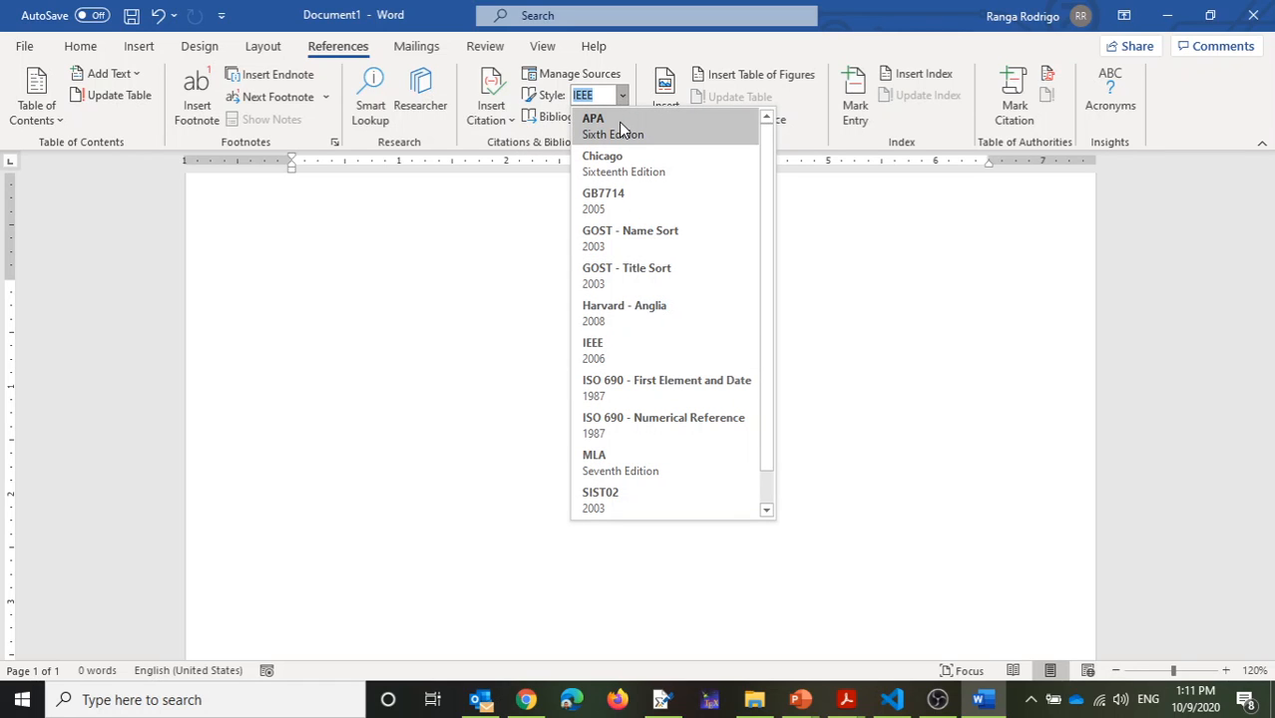
pyautogui.click(623, 130)
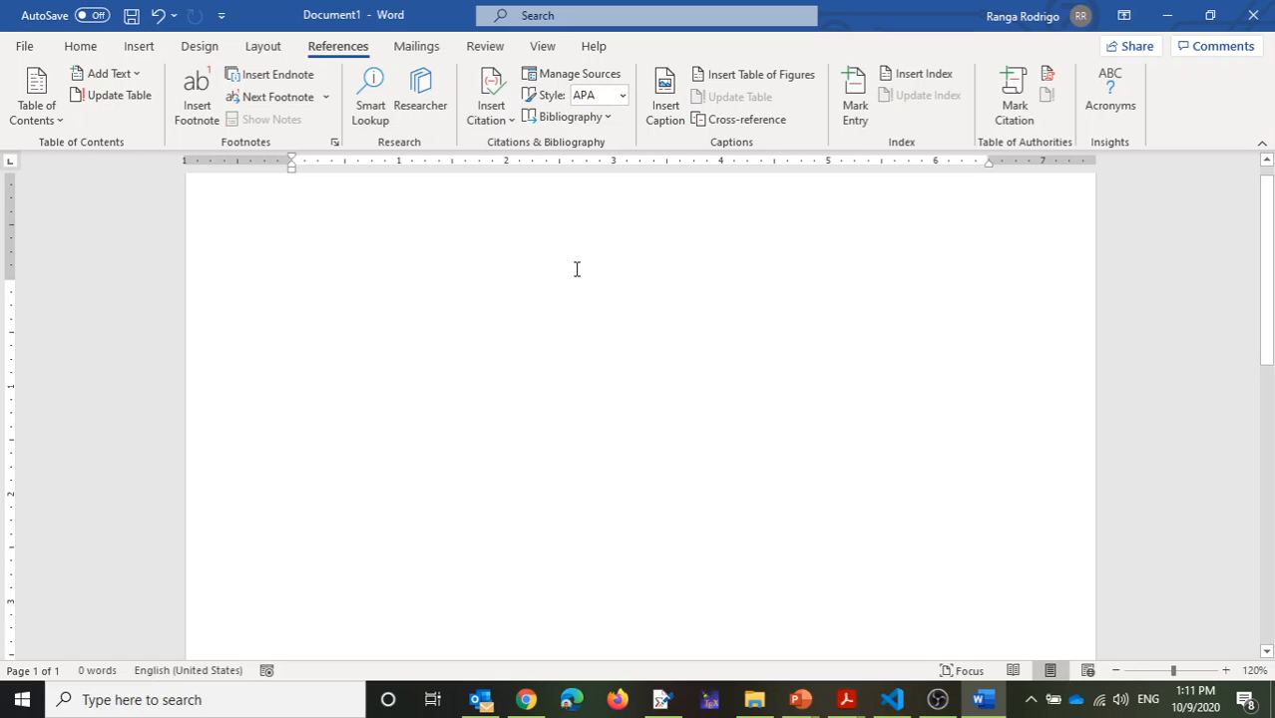
pyautogui.click(514, 122)
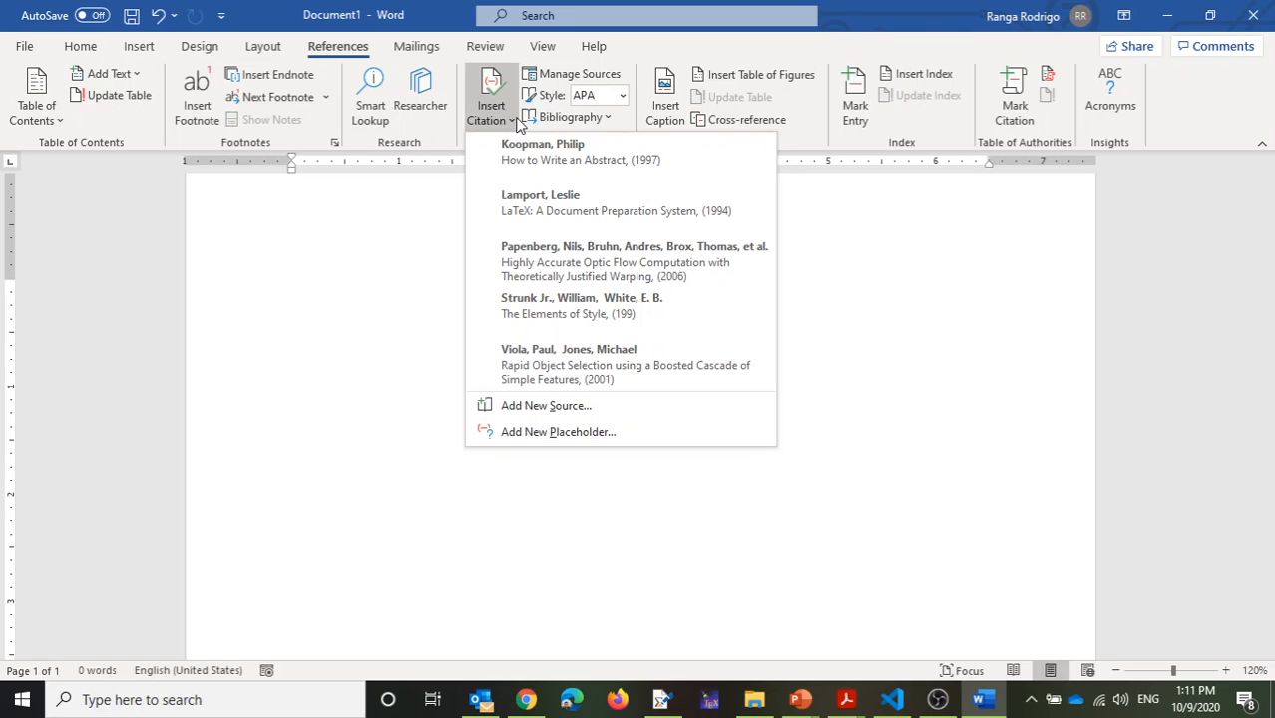
pyautogui.click(546, 210)
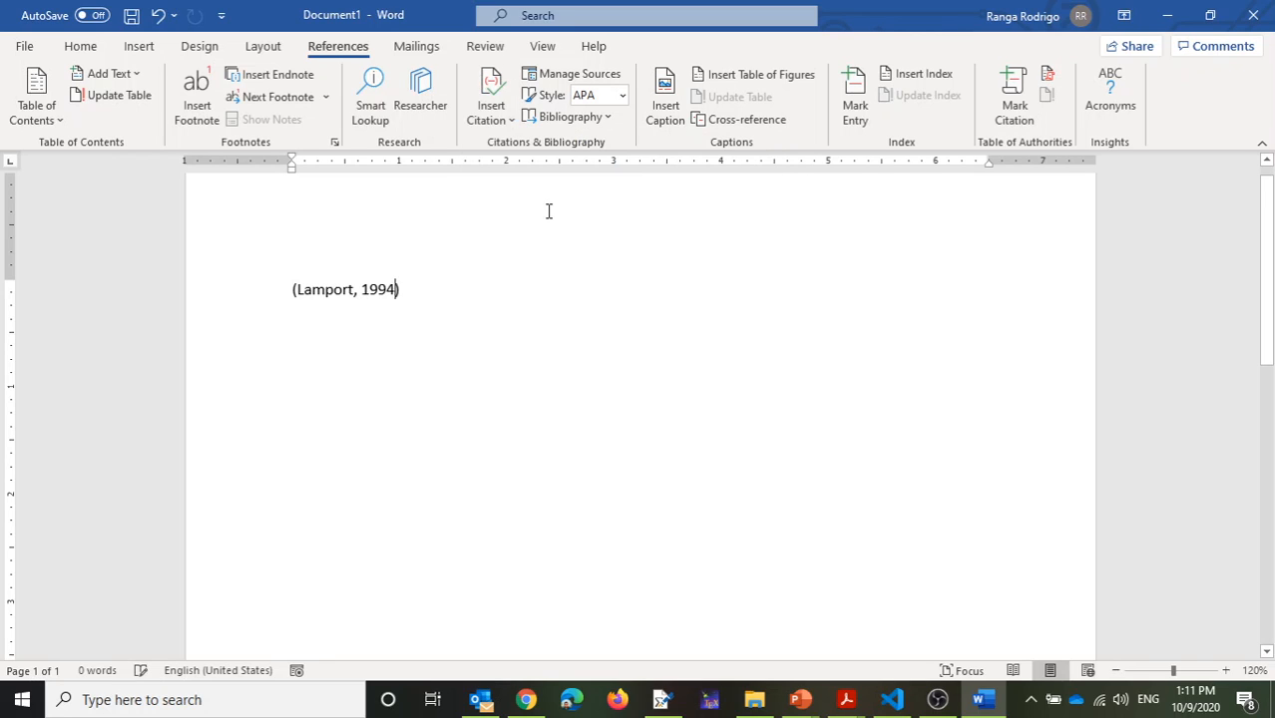
pyautogui.write('and')
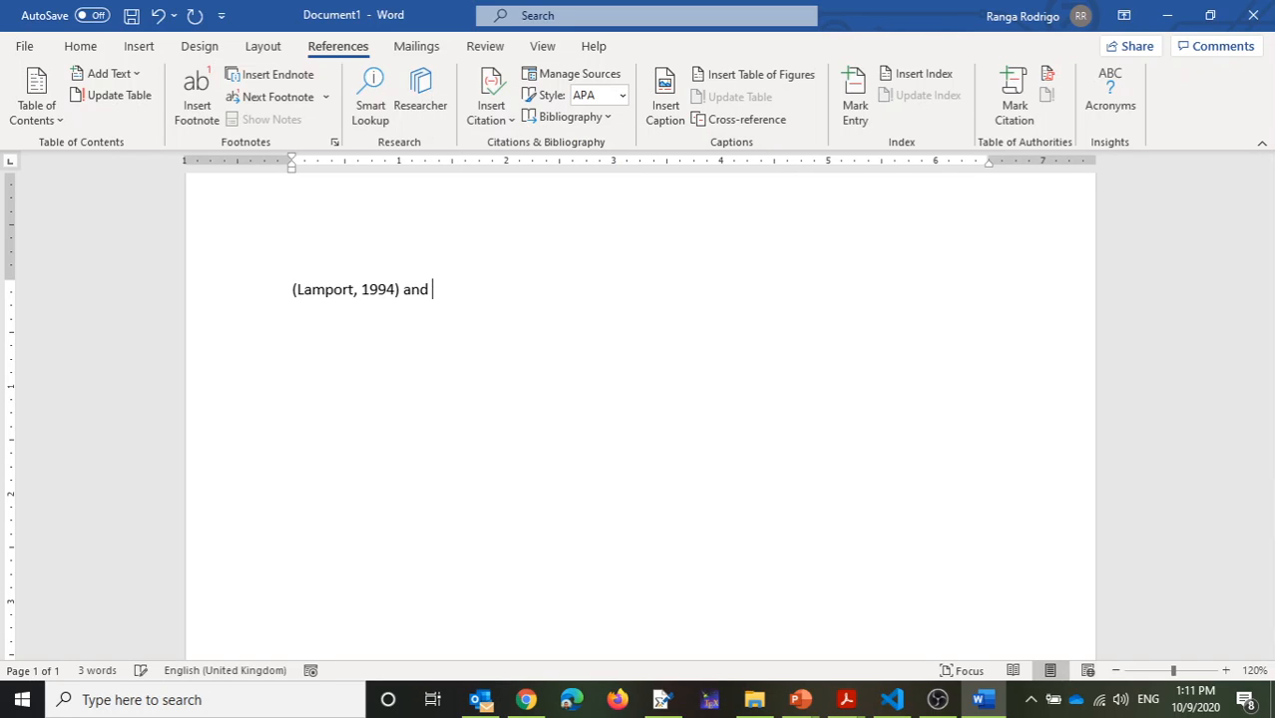
# Cite "The Elements of Style" after "and", and finish the sentence with "are books."
pyautogui.click(513, 121)
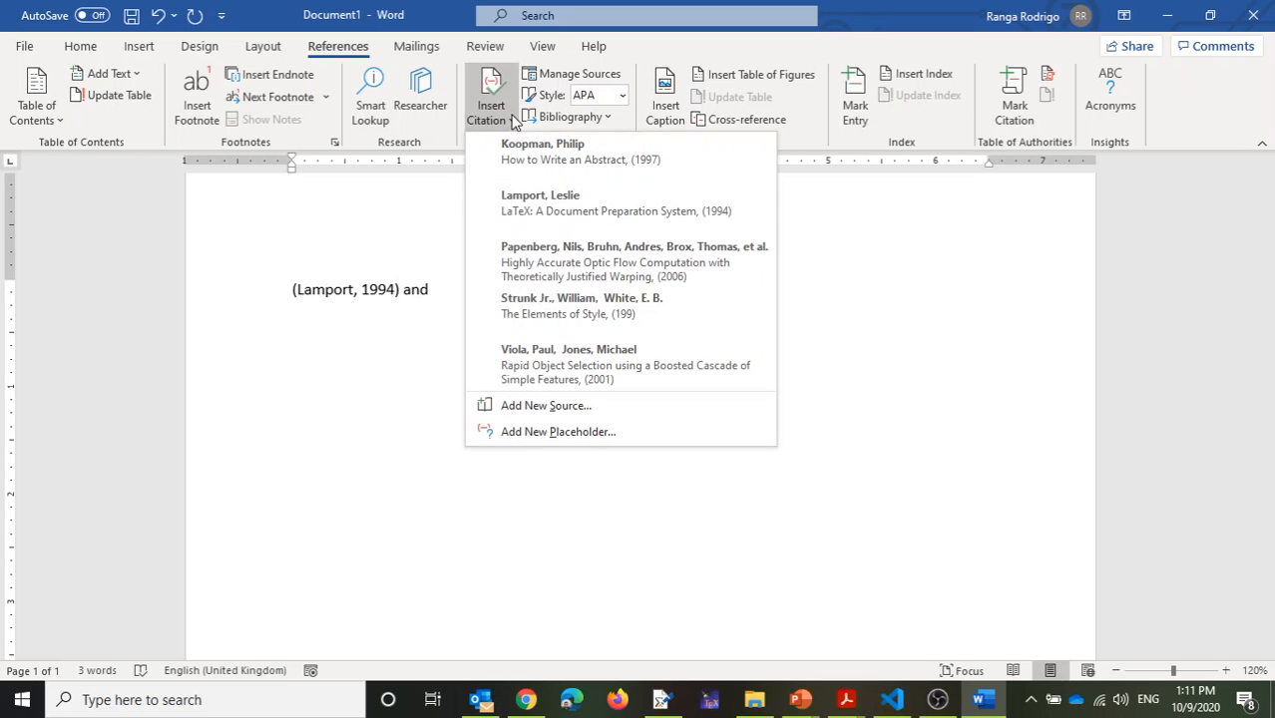
pyautogui.click(558, 305)
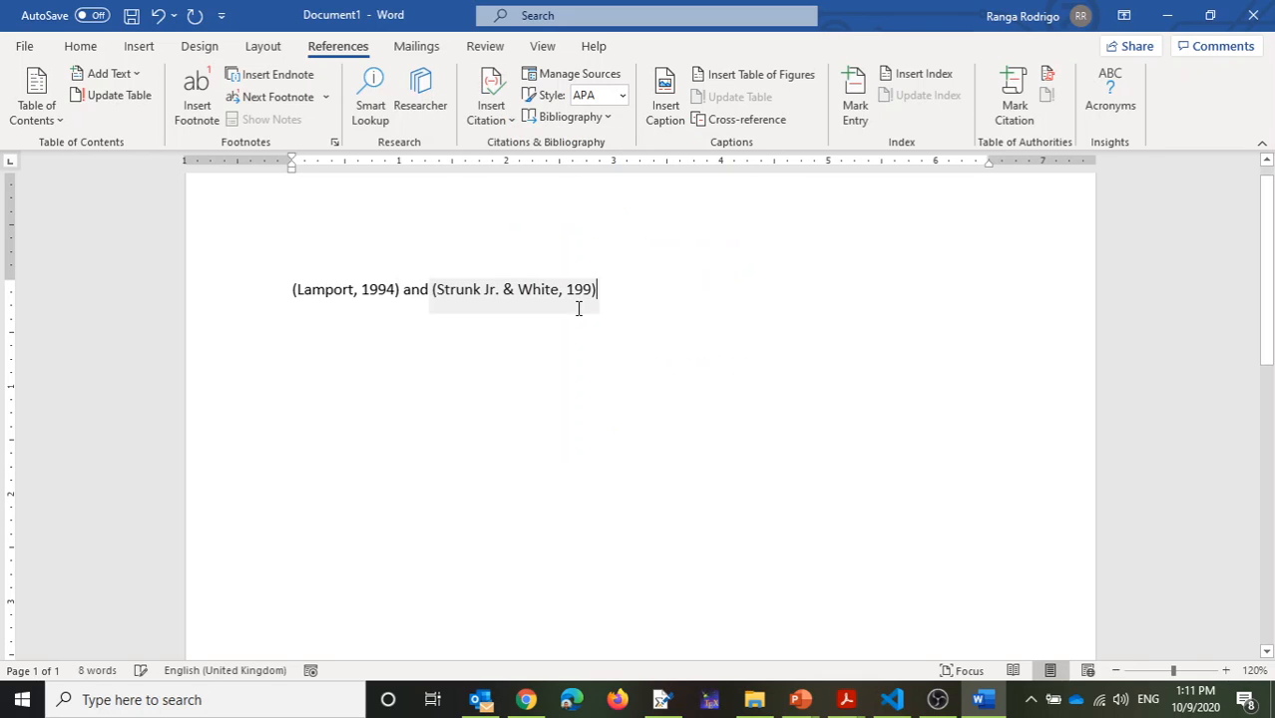
pyautogui.write('are bo')
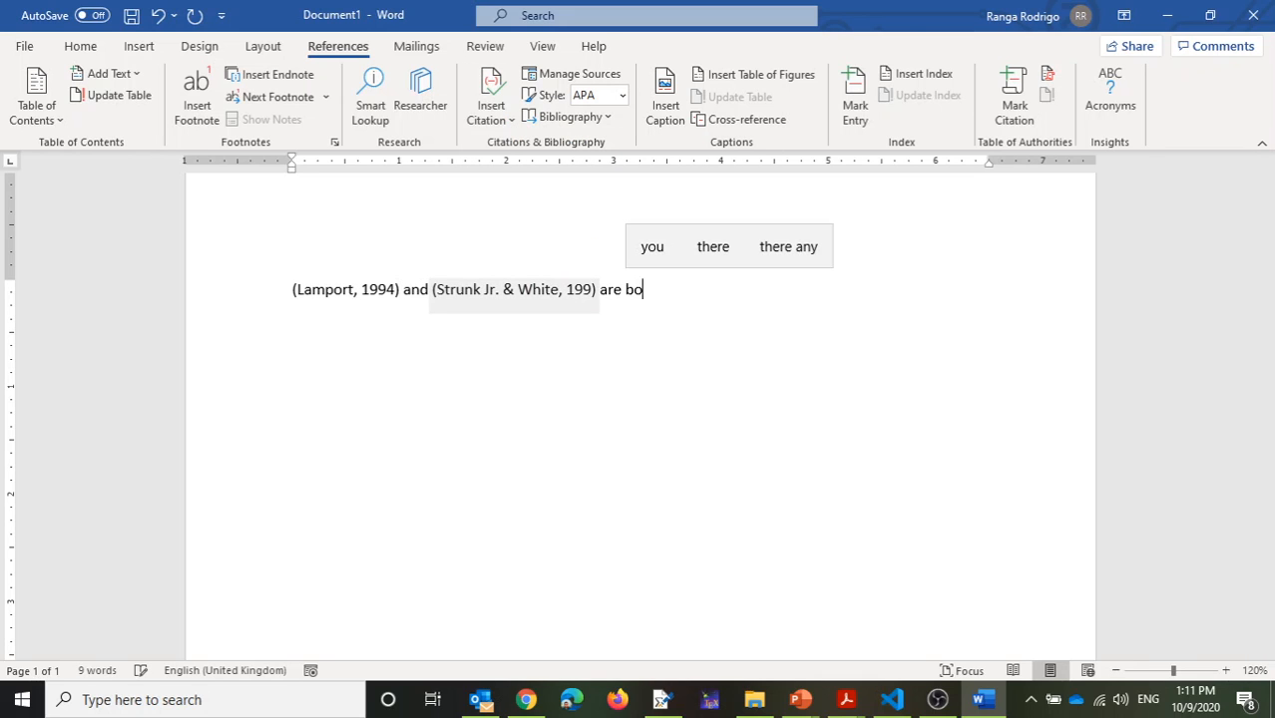
pyautogui.write('oks.')
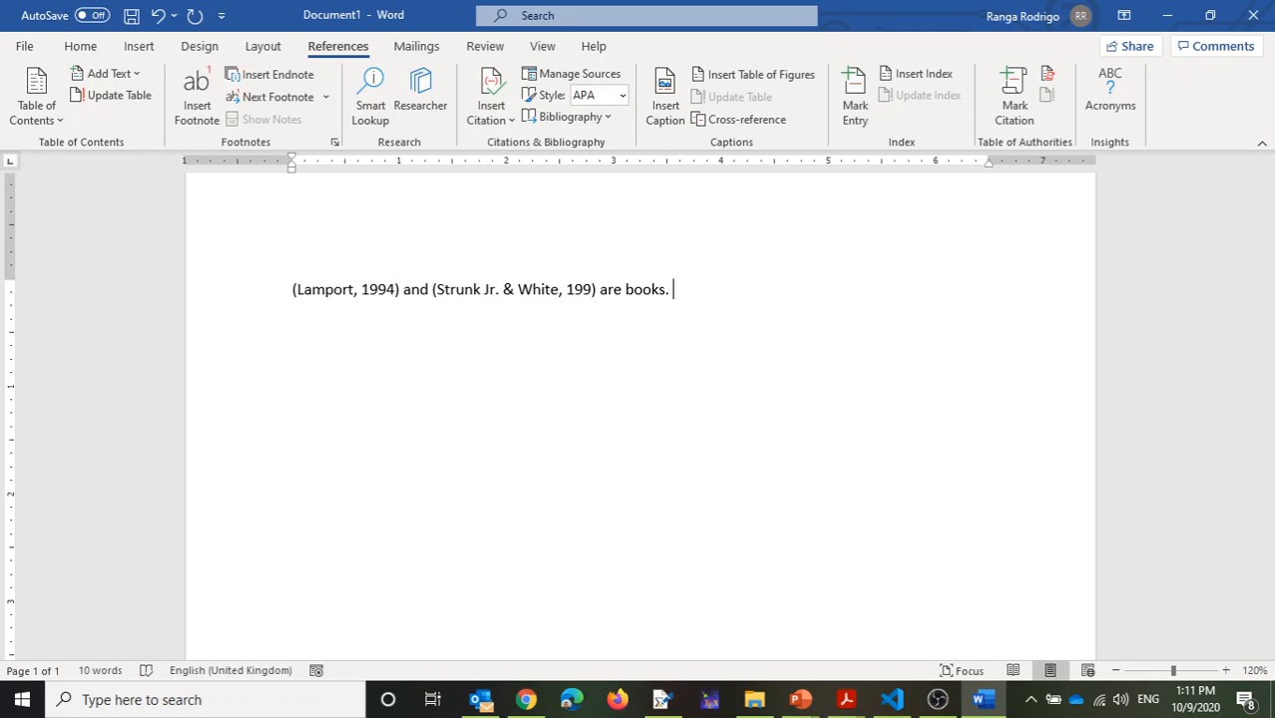
# Add the quotation "Vigorous writing is concise" in quotation marks after the sentence and cite "The Elements of Style" for it
pyautogui.hotkey('alt', 'Tab')
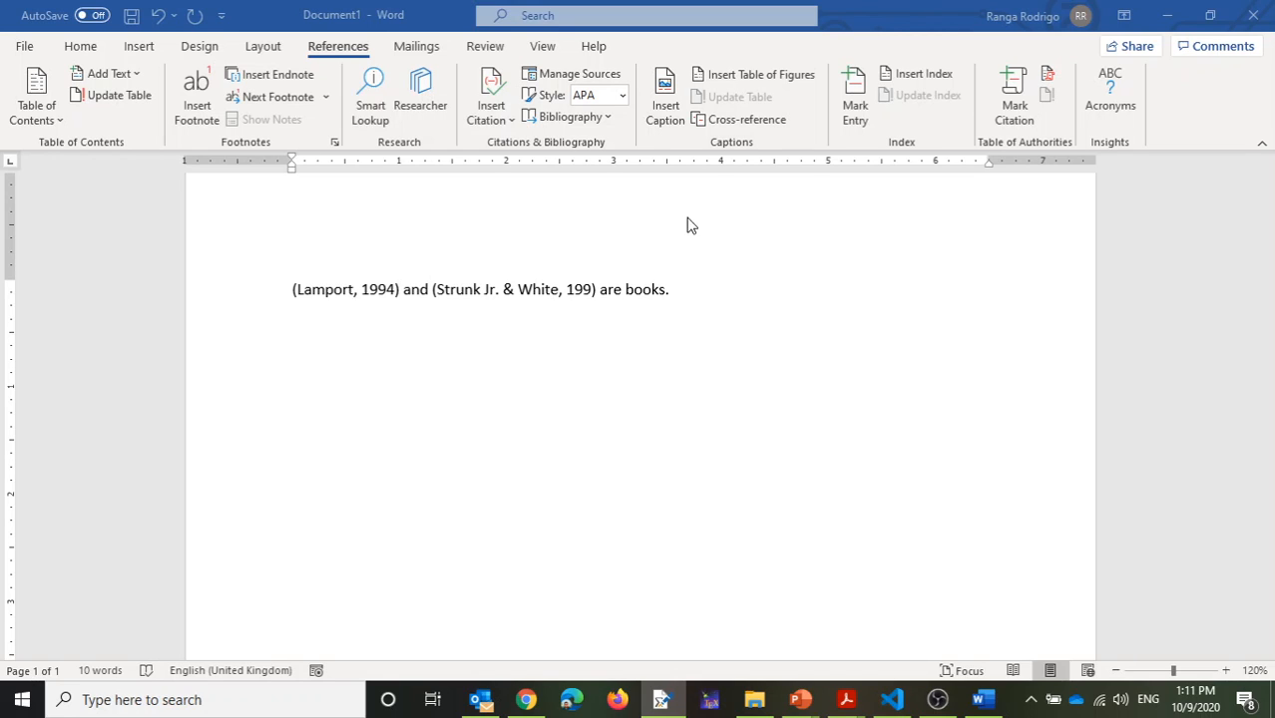
pyautogui.click(705, 297)
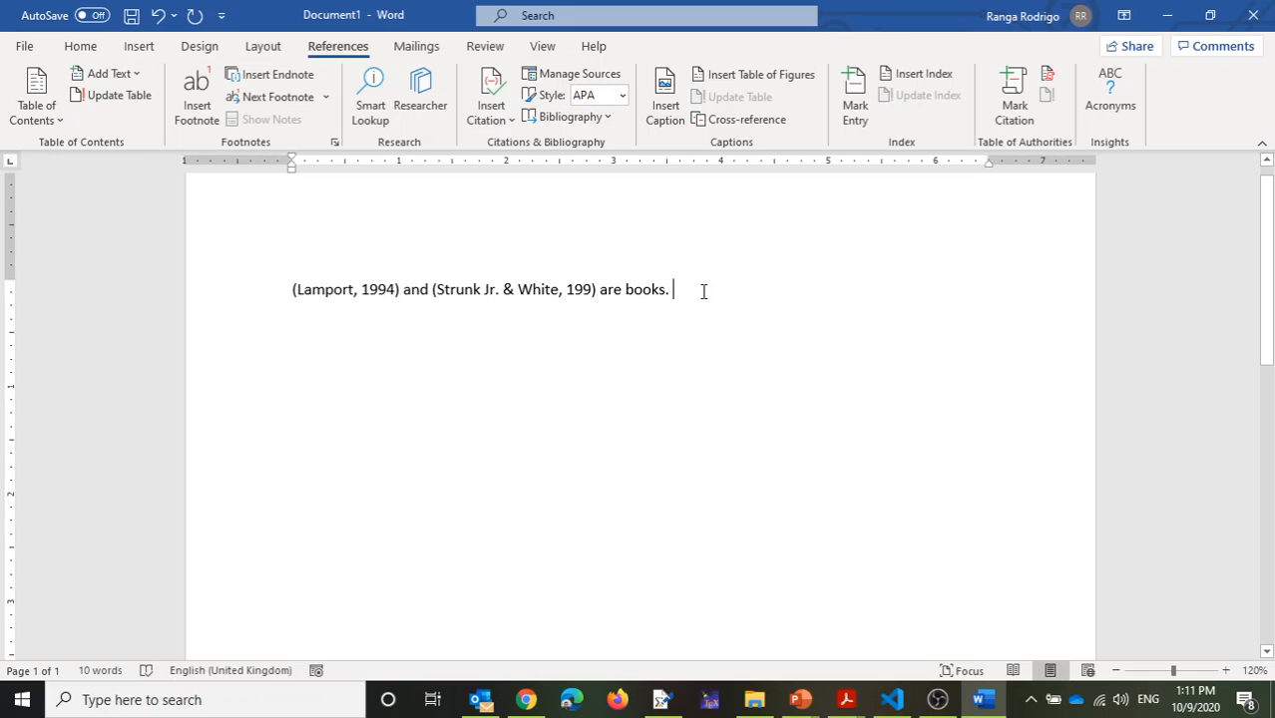
pyautogui.write('"Vigorous writing is concise')
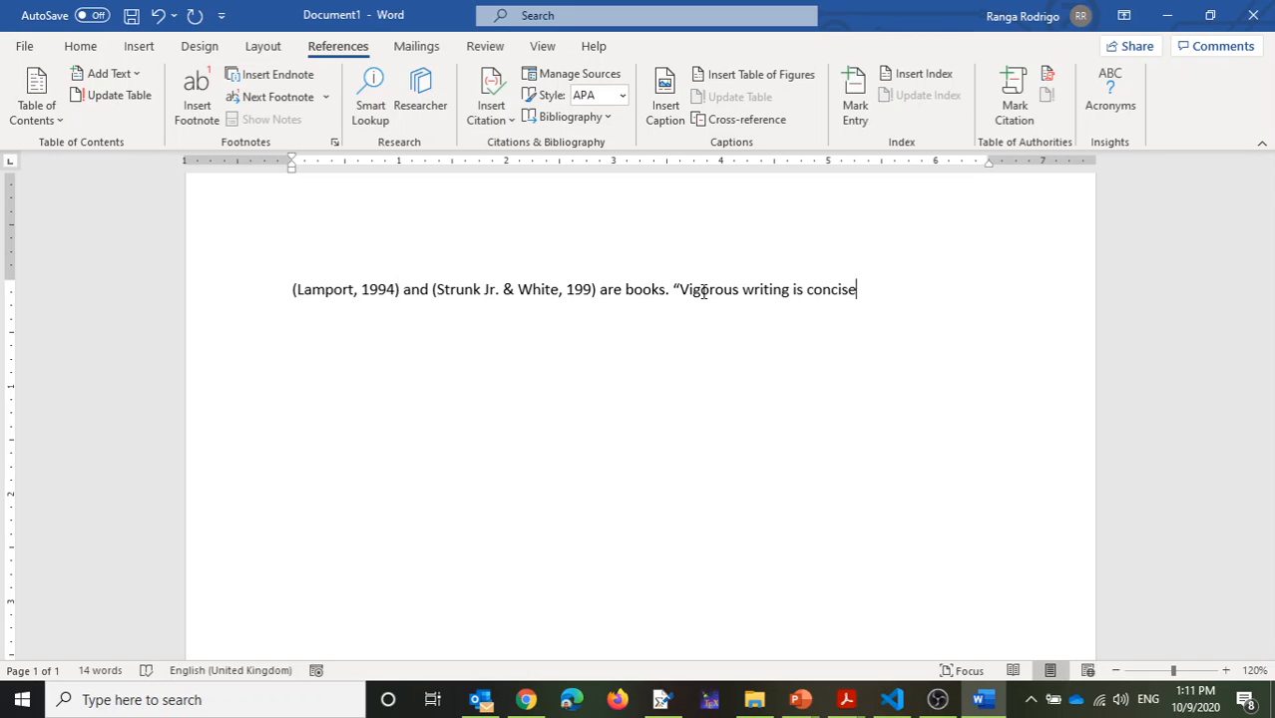
pyautogui.write('"')
pyautogui.click(510, 121)
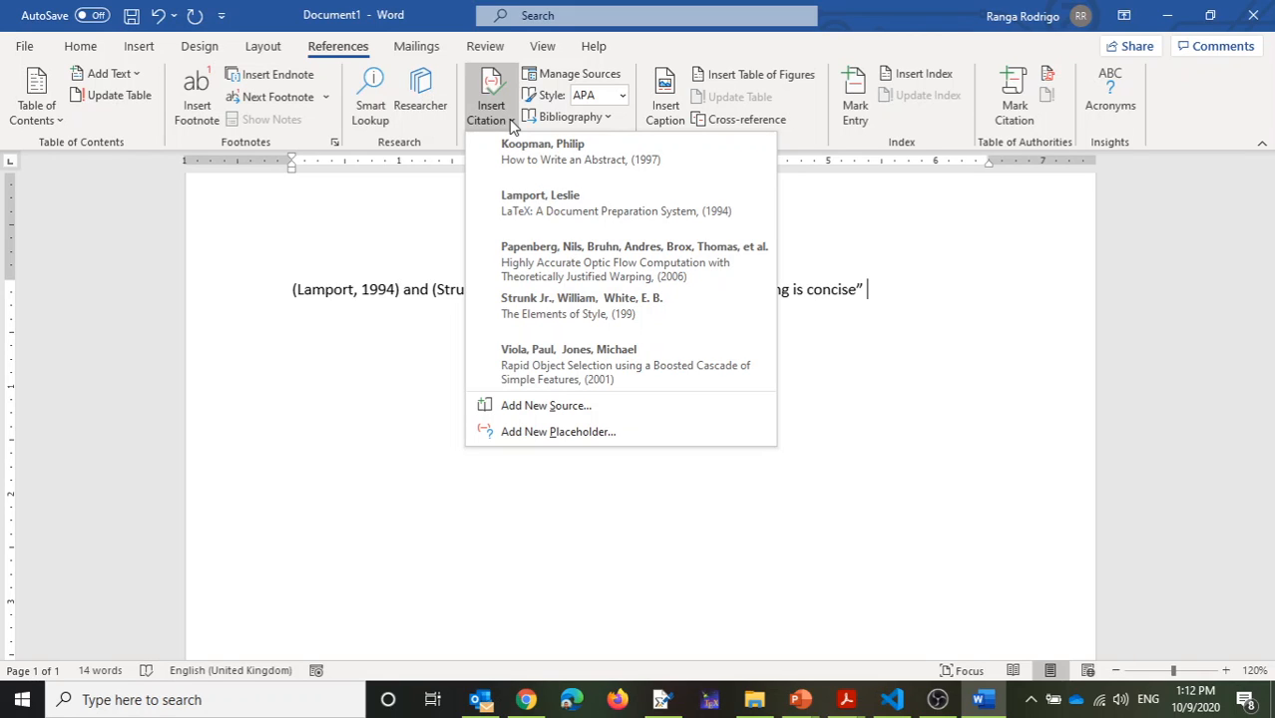
pyautogui.click(573, 309)
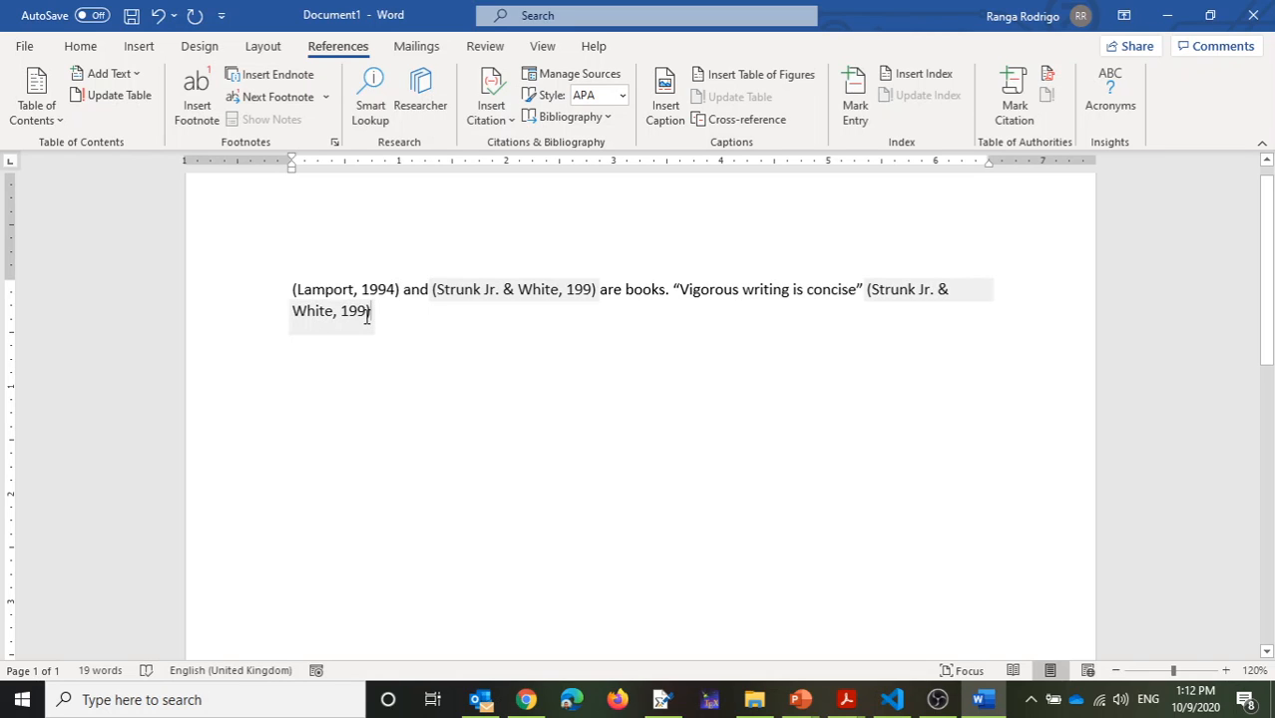
# Try to delete the year inside the first citation of "The Elements of Style"
pyautogui.doubleClick(578, 291)
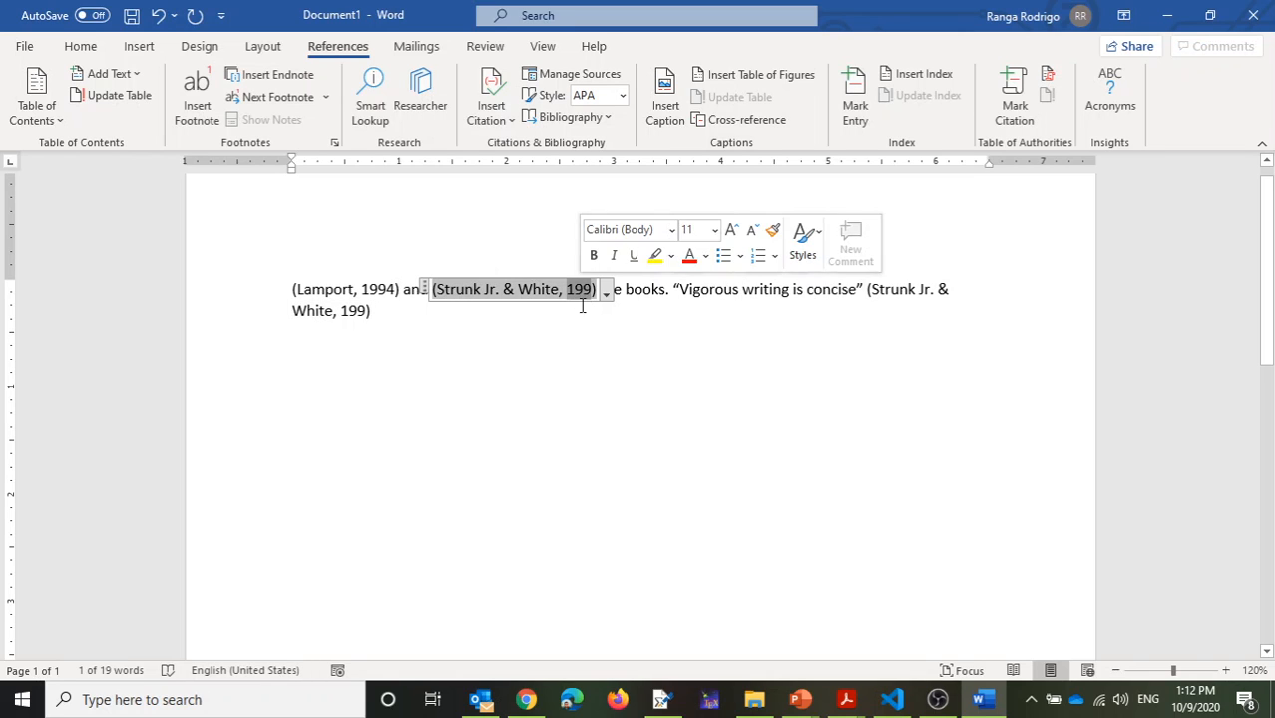
pyautogui.press('Delete')
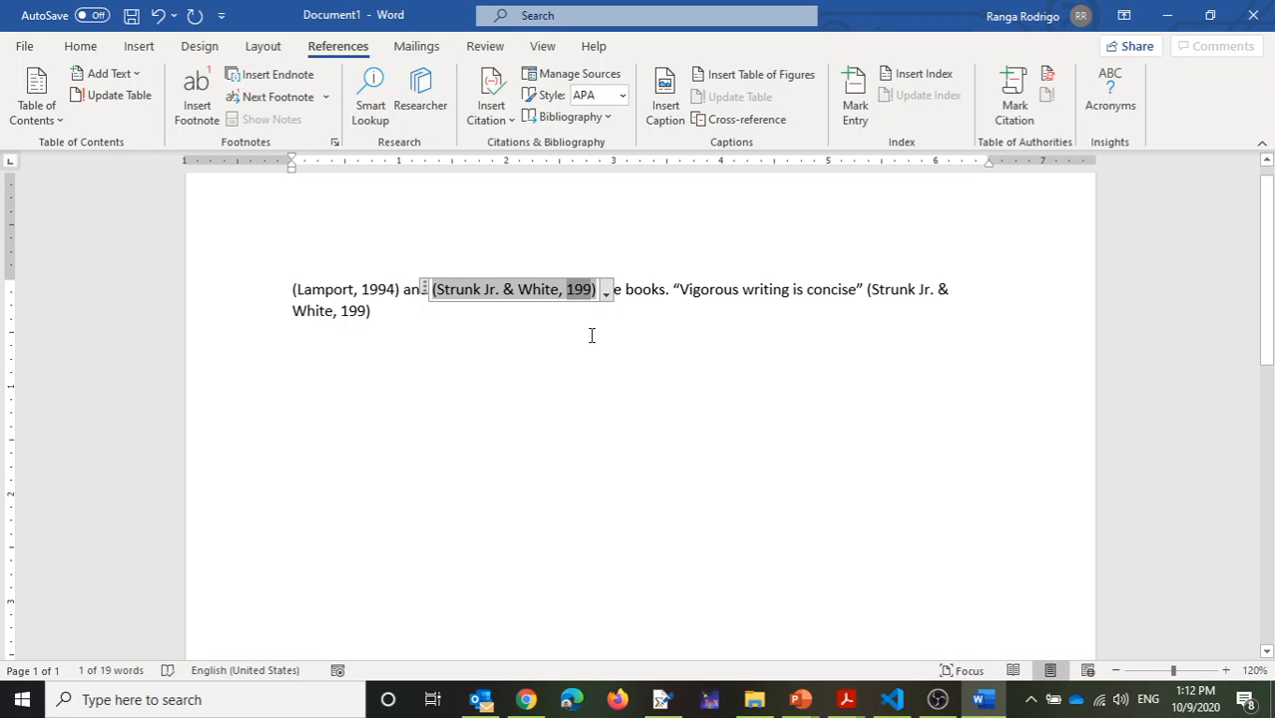
pyautogui.click(591, 337)
# Correct the year of the source "The Elements of Style" to 1990 in both the master and current lists
pyautogui.click(597, 78)
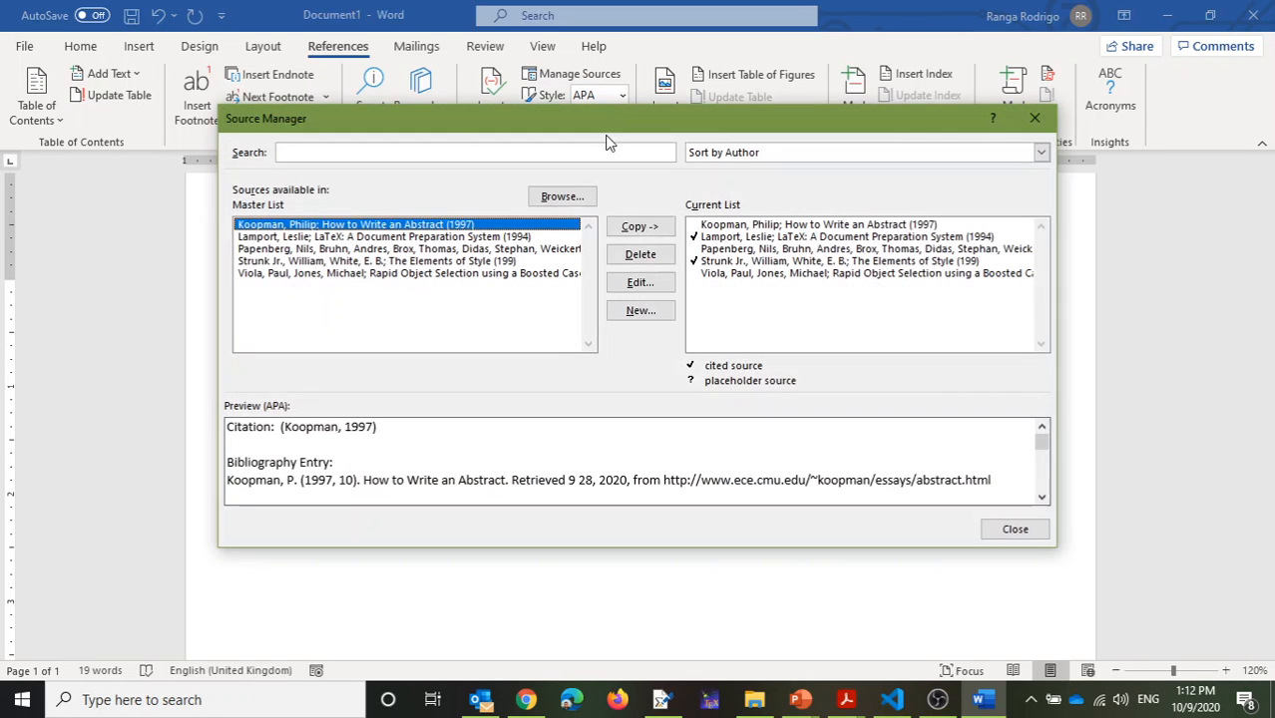
pyautogui.click(493, 261)
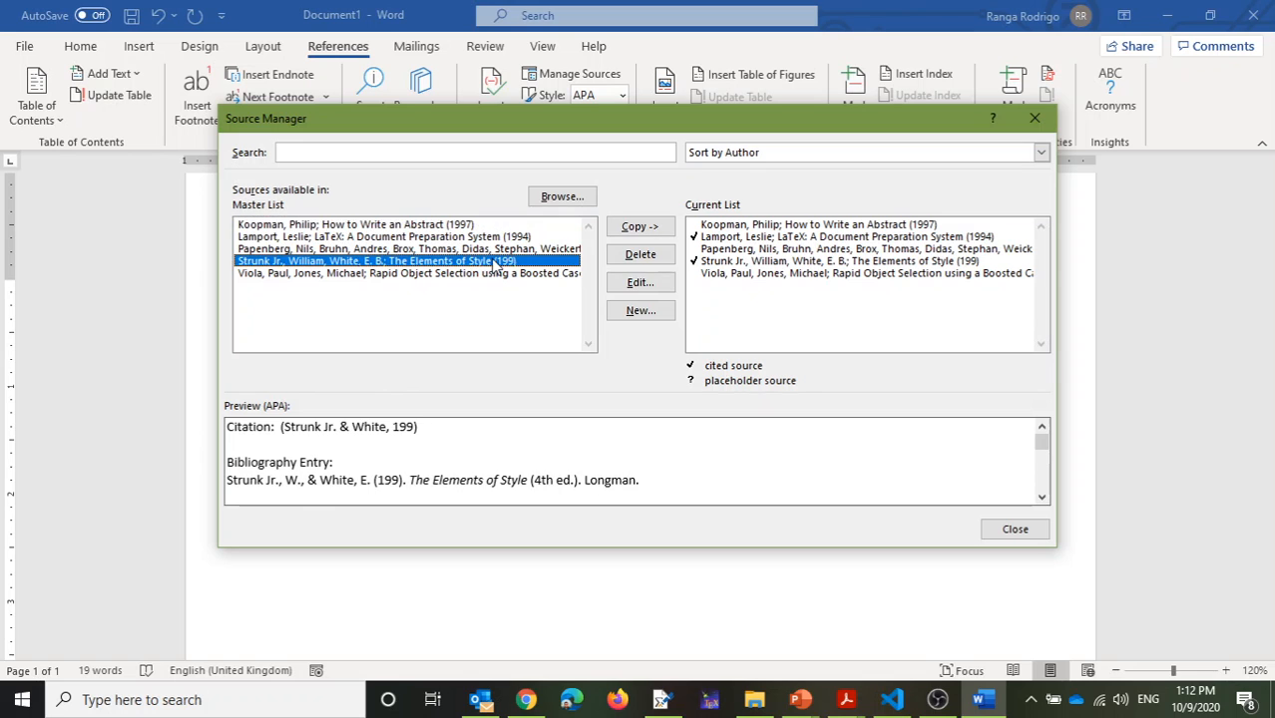
pyautogui.click(640, 282)
pyautogui.click(504, 340)
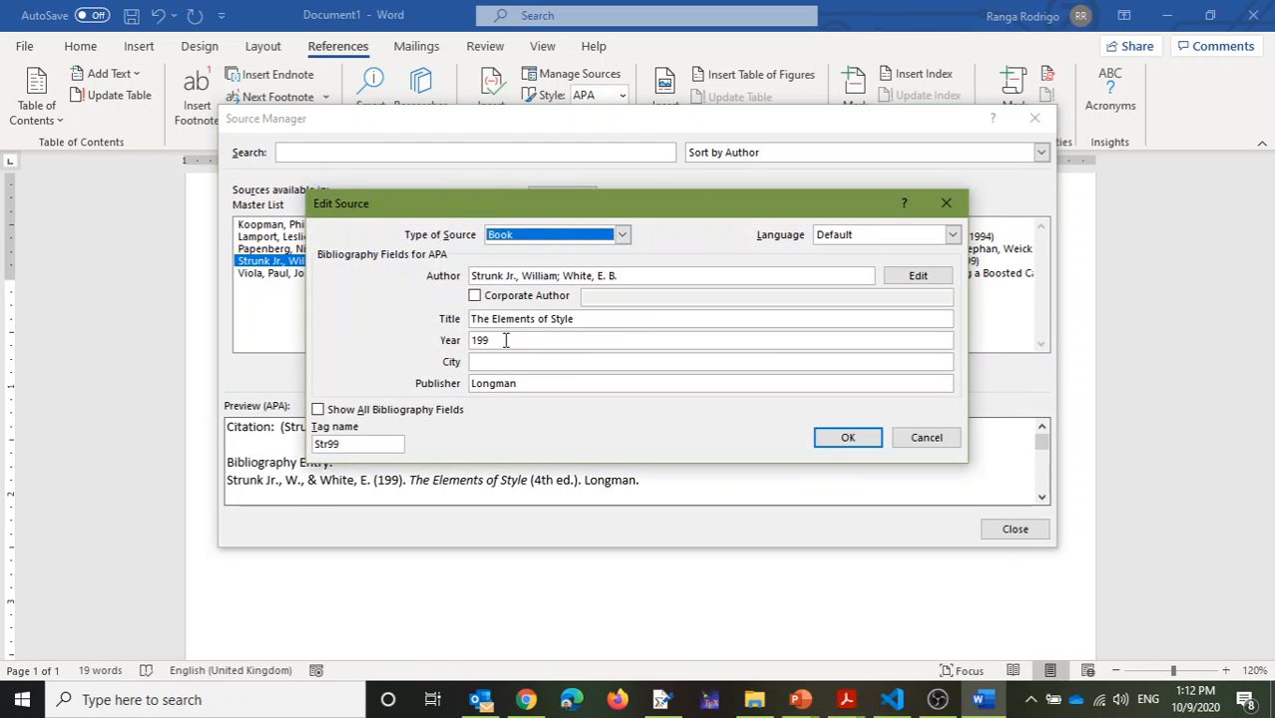
pyautogui.write('0')
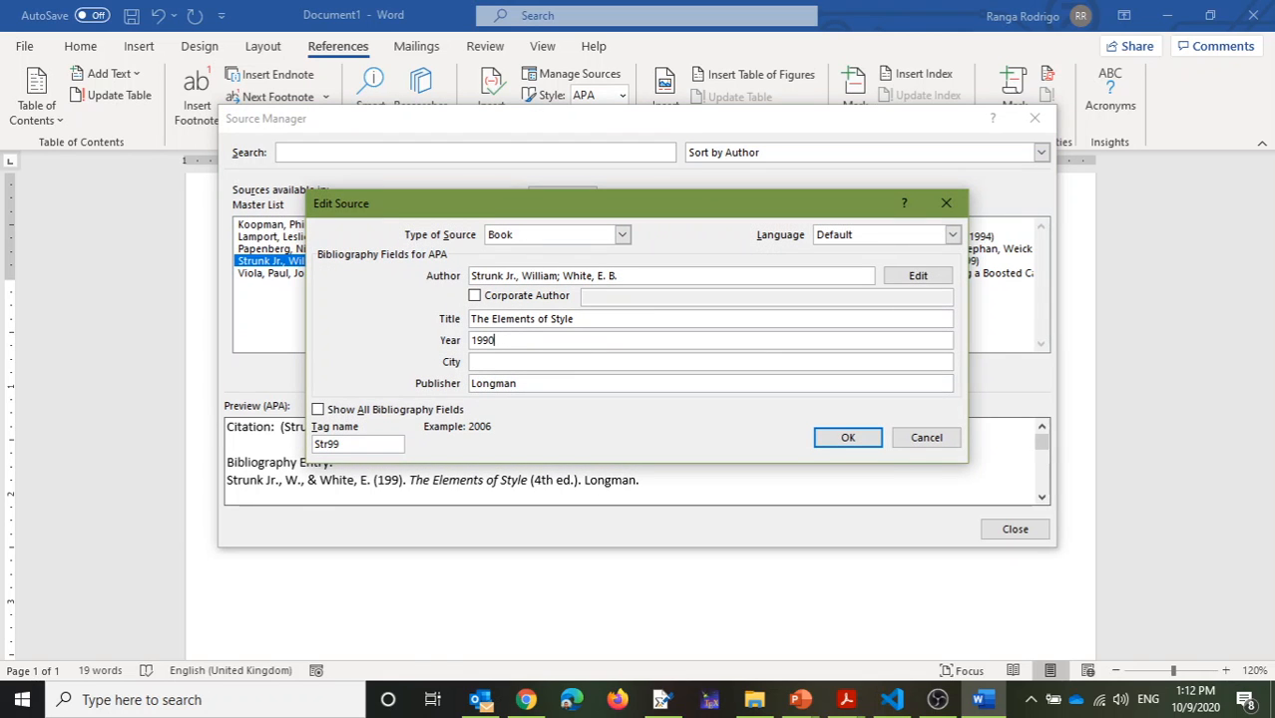
pyautogui.click(846, 438)
pyautogui.click(567, 402)
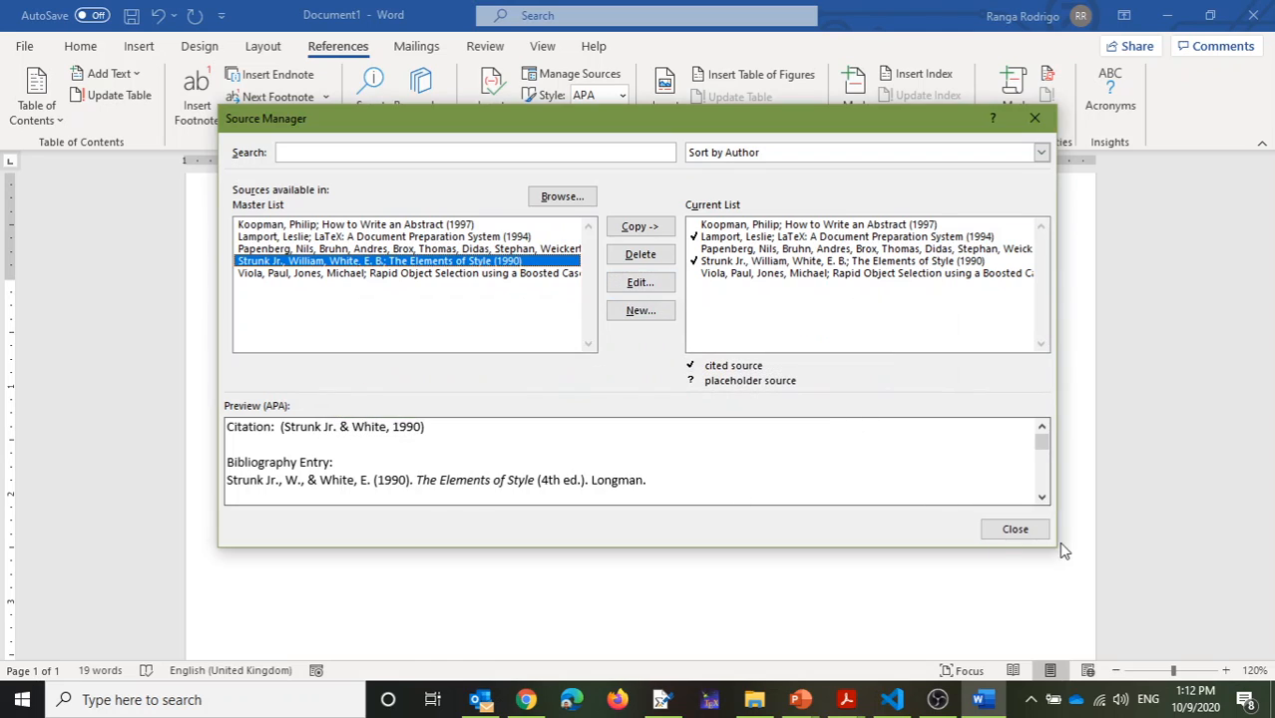
pyautogui.click(1014, 529)
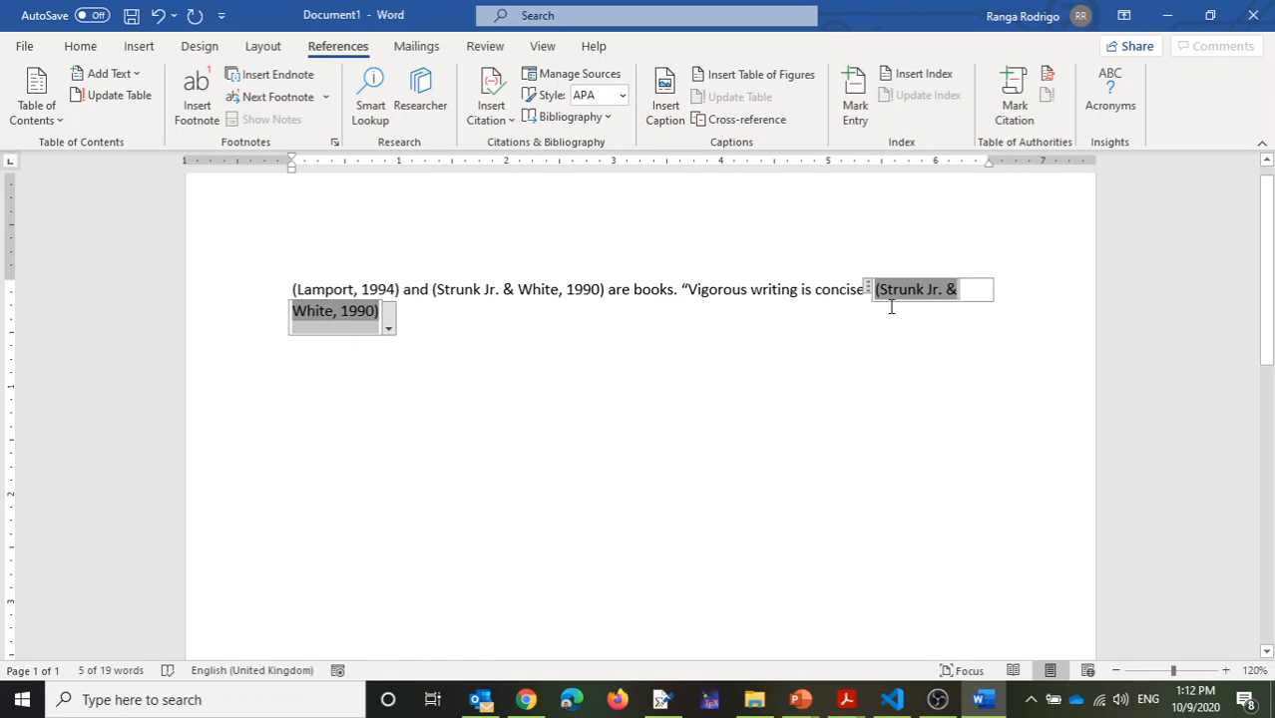
pyautogui.click(423, 332)
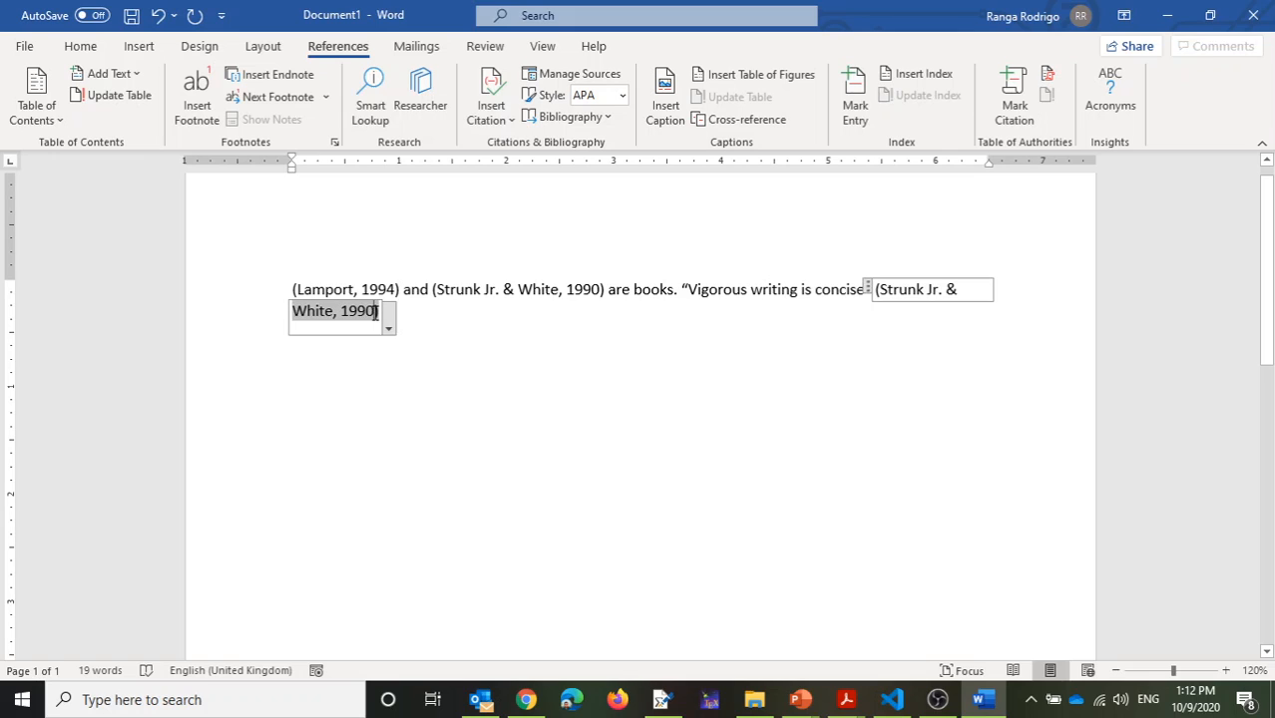
# End the quotation sentence with a period after its citation of "The Elements of Style"
pyautogui.write('.')
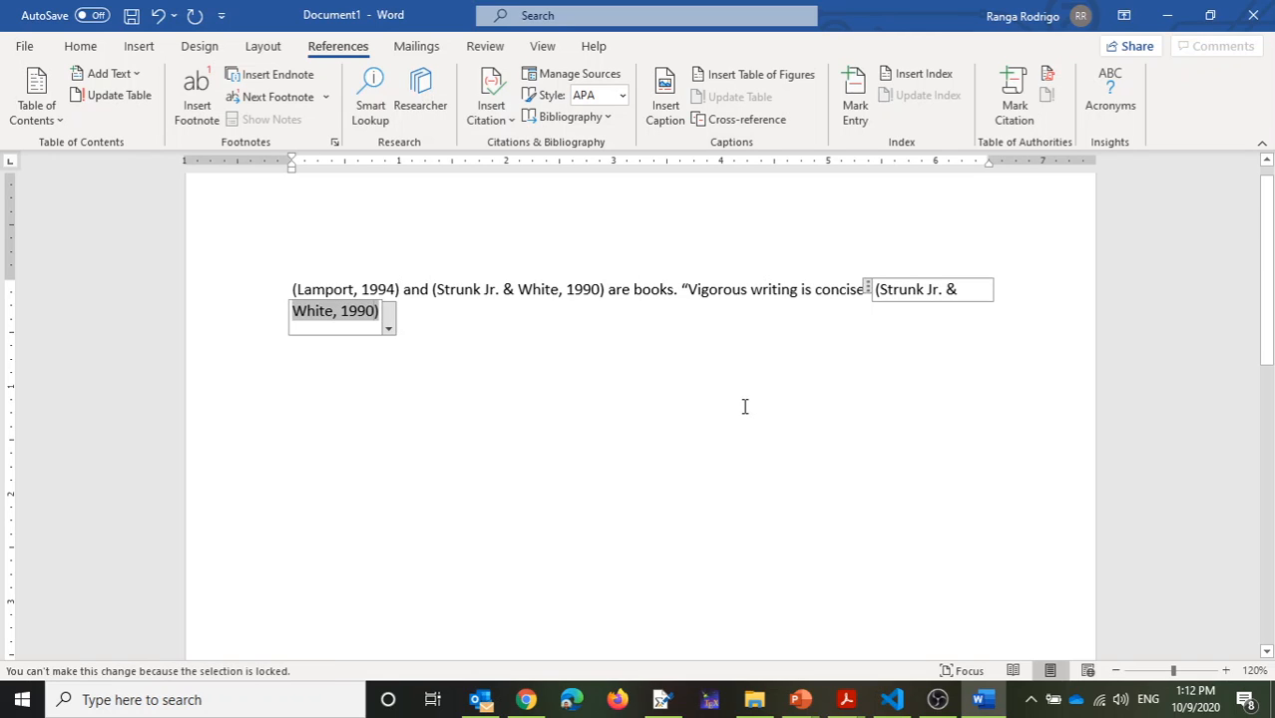
pyautogui.press('Right')
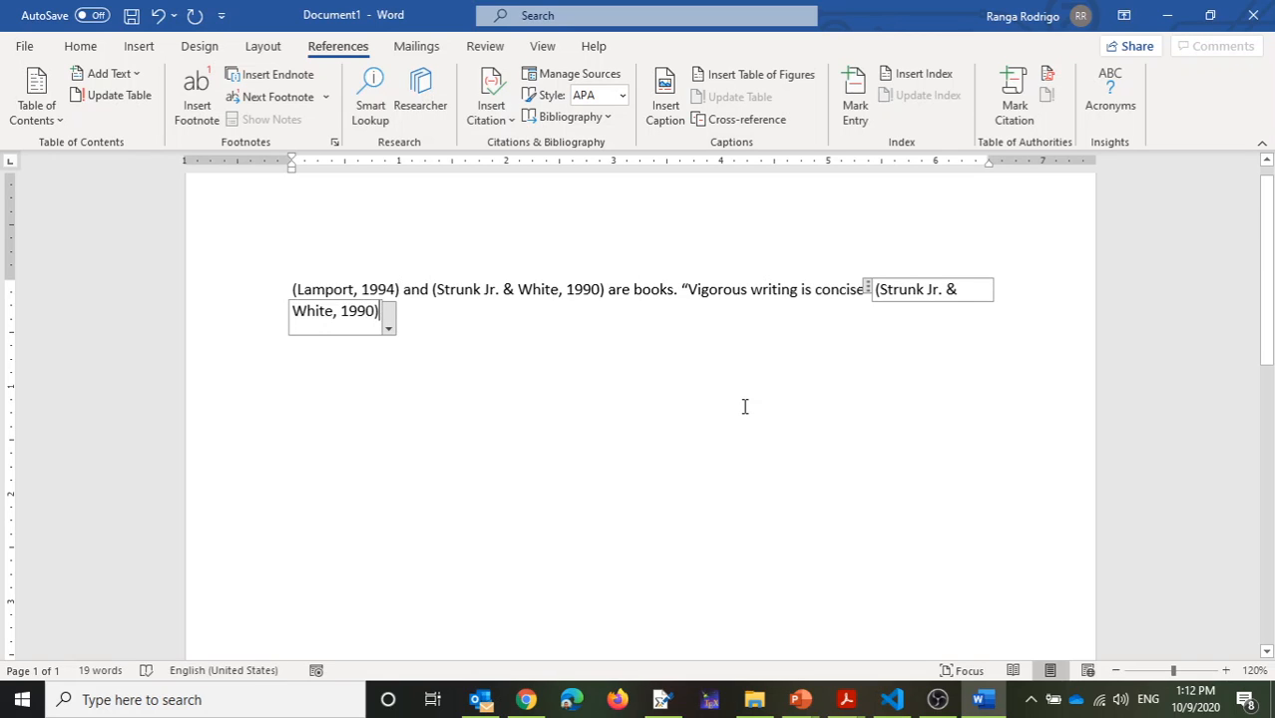
pyautogui.hotkey('shift', 'Home')
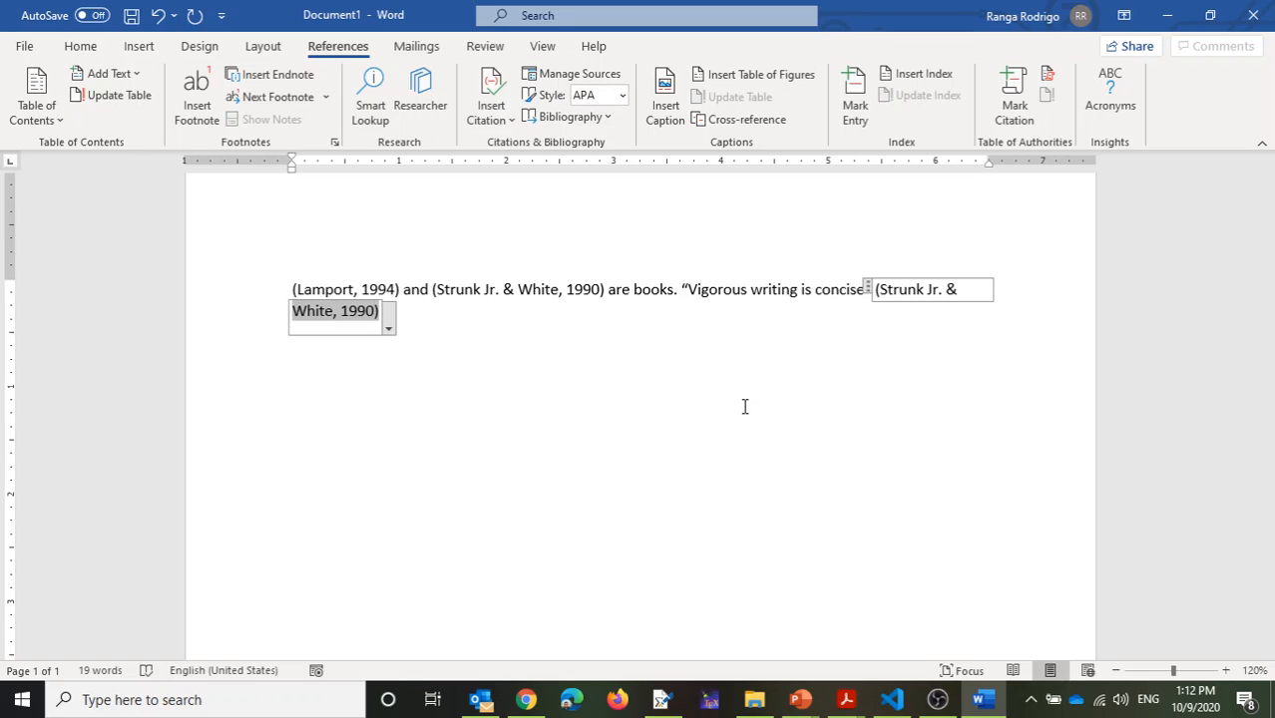
pyautogui.click(942, 407)
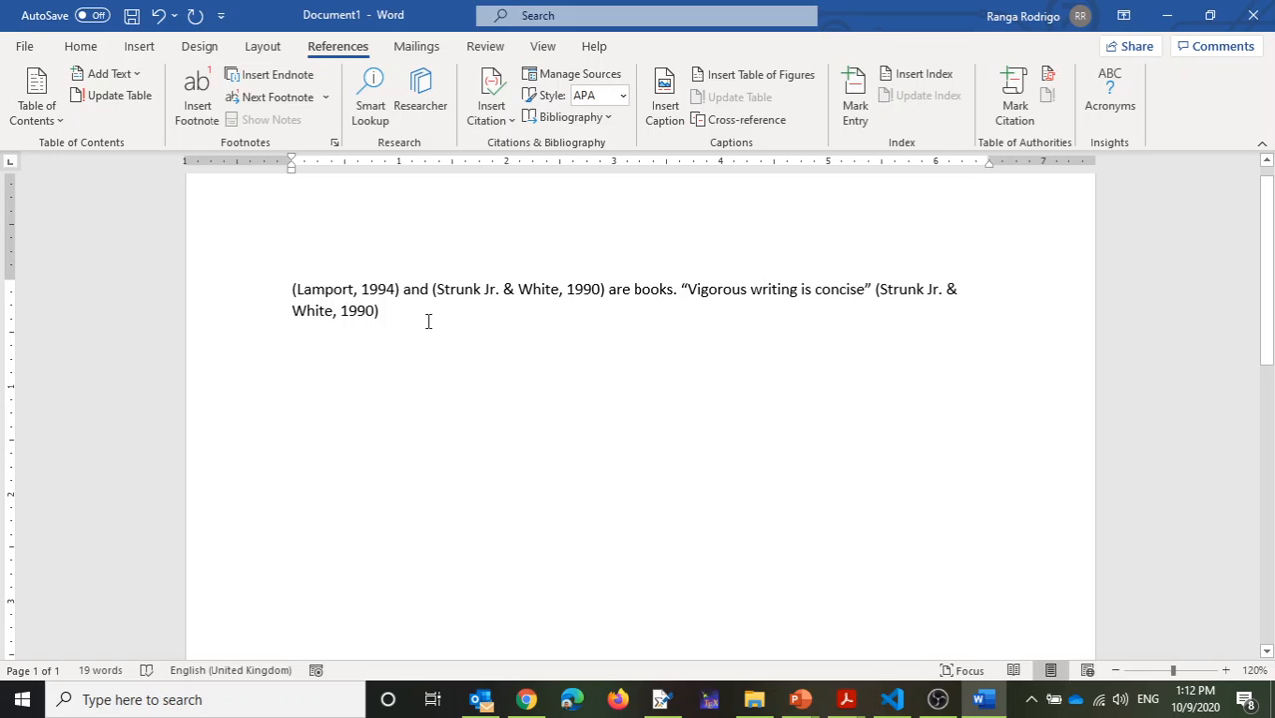
pyautogui.write('.')
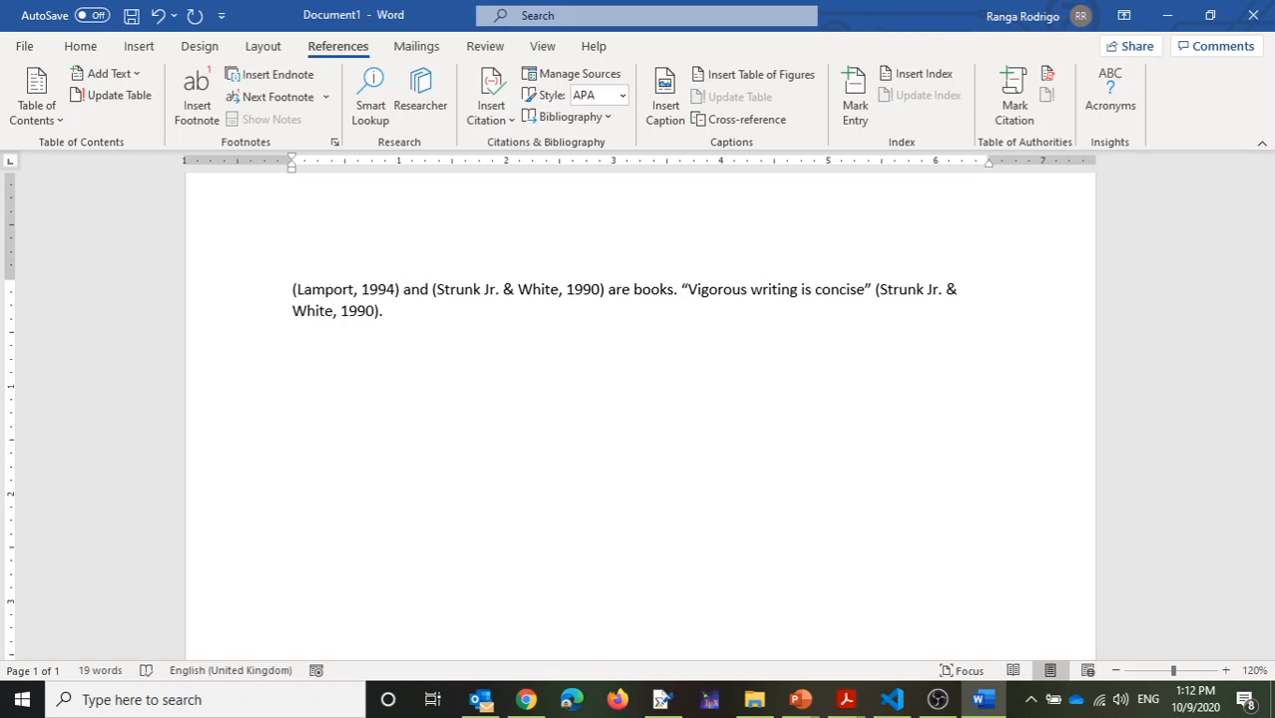
# Cite "Rapid Object Selection using a Boosted Cascade of Simple Features" at the end of the paragraph and continue with "is a conference paper."
pyautogui.click(507, 288)
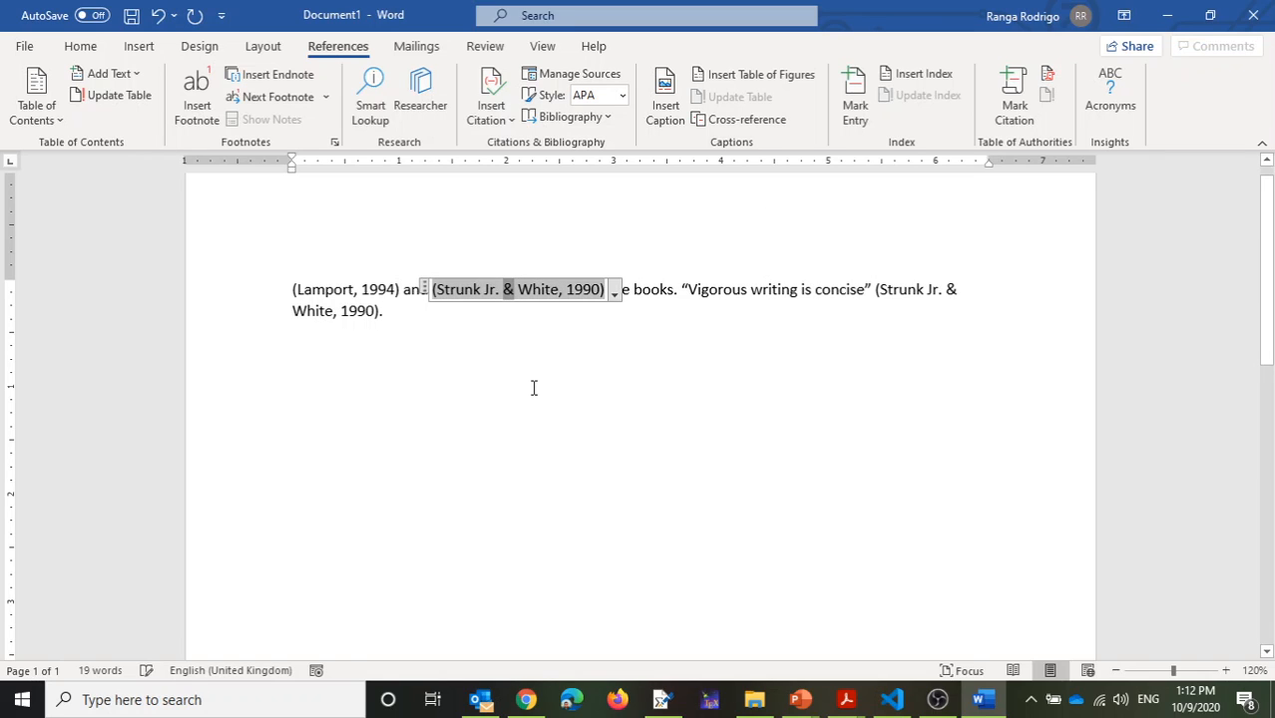
pyautogui.click(424, 318)
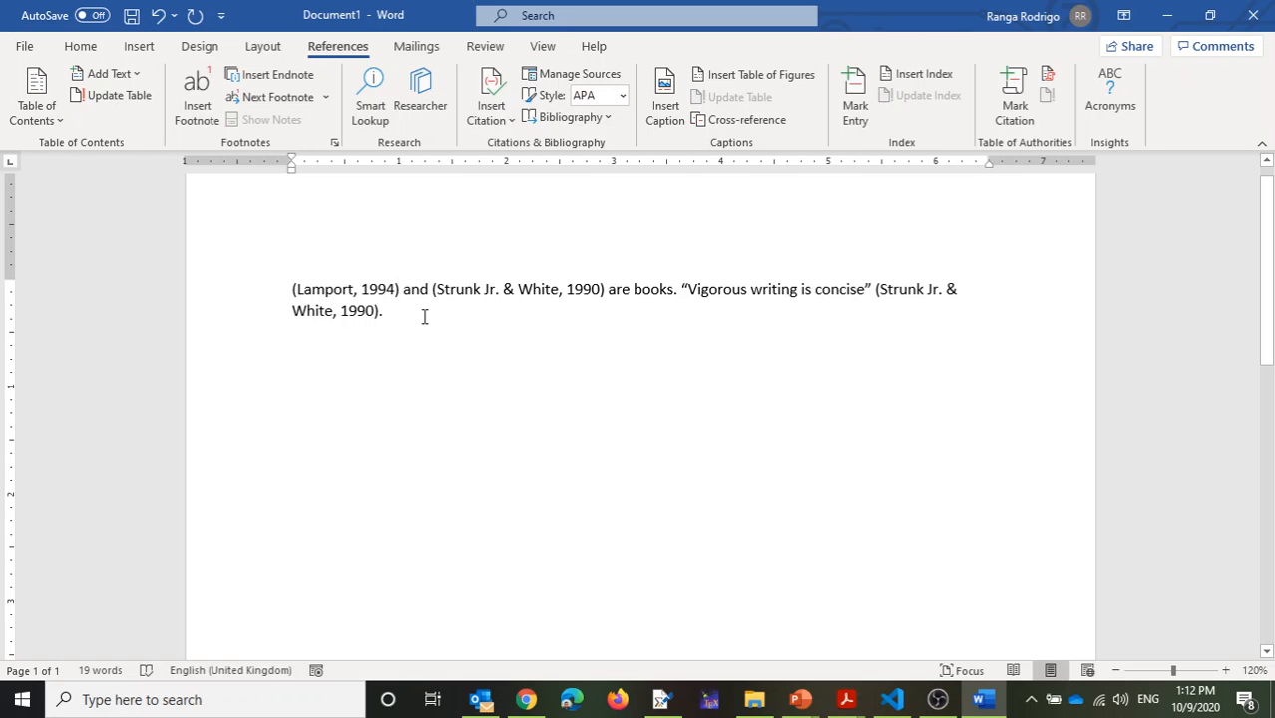
pyautogui.click(509, 122)
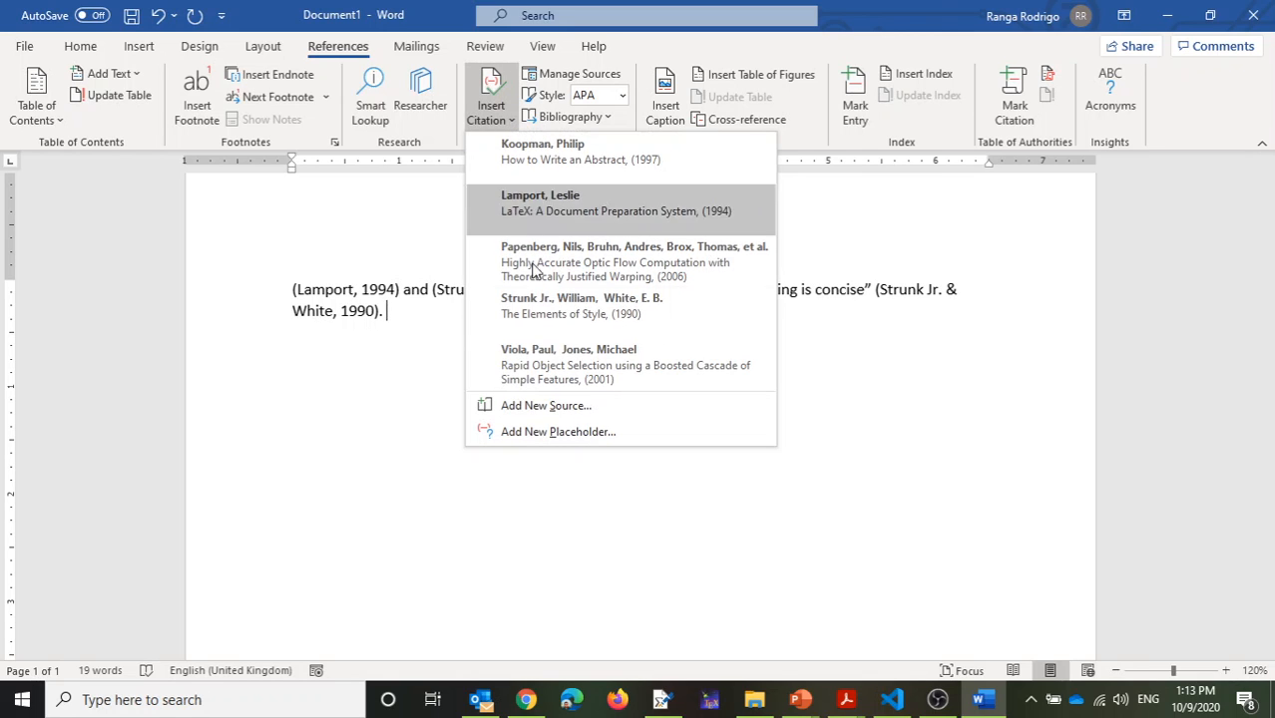
pyautogui.click(555, 367)
pyautogui.write('is a conference')
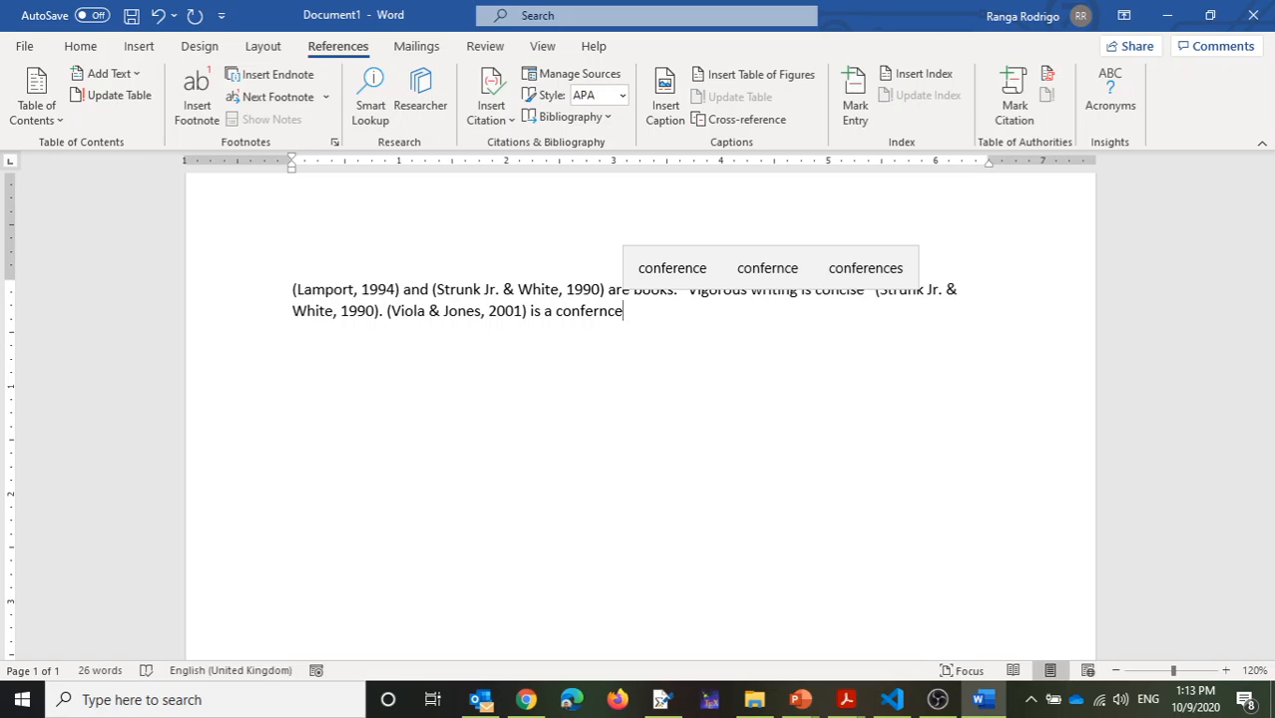
pyautogui.write(' paper. ')
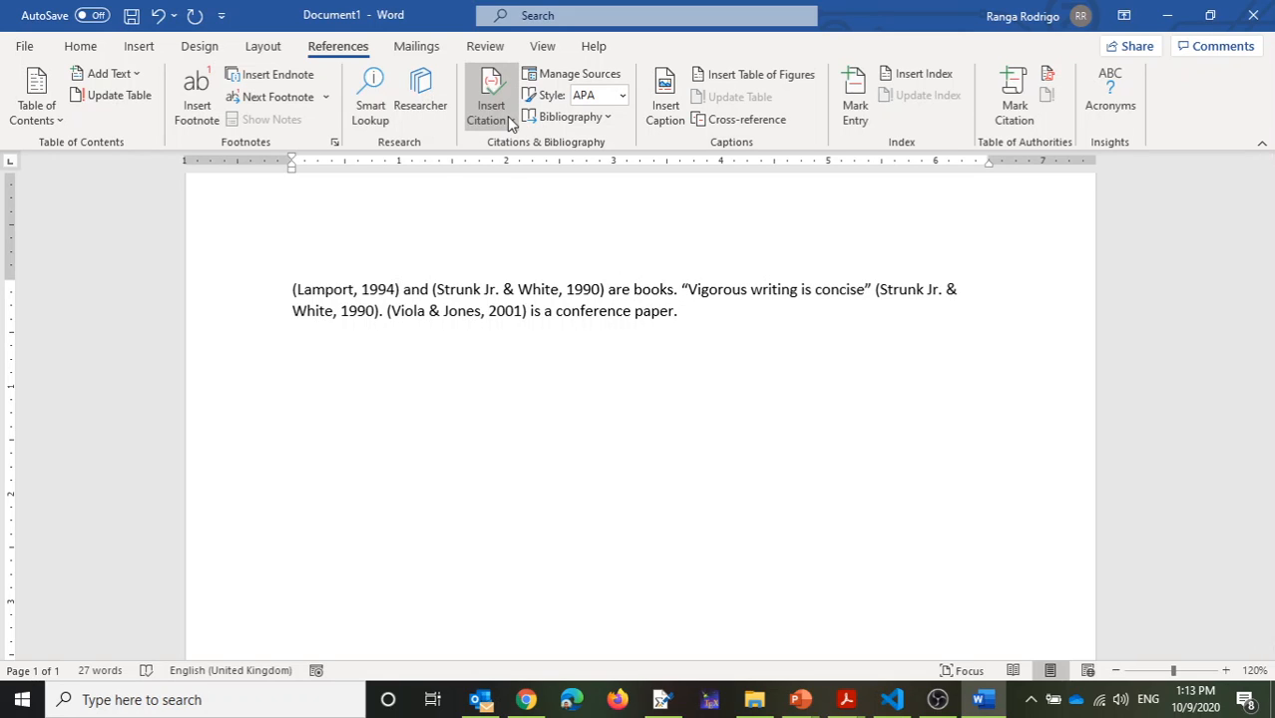
# Write "Online sources too are useful" after the conference paper sentence, correcting the misspelled first word
pyautogui.write('Olin')
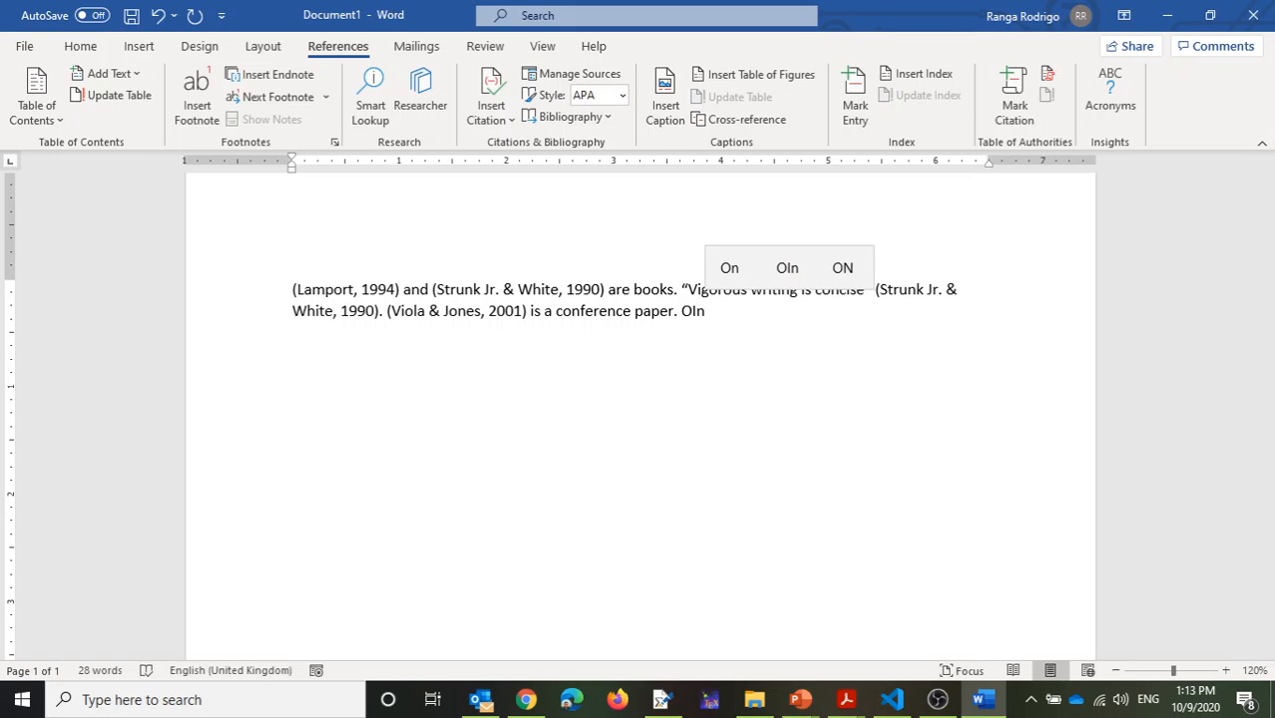
pyautogui.press('BackSpace')
pyautogui.write('line sources')
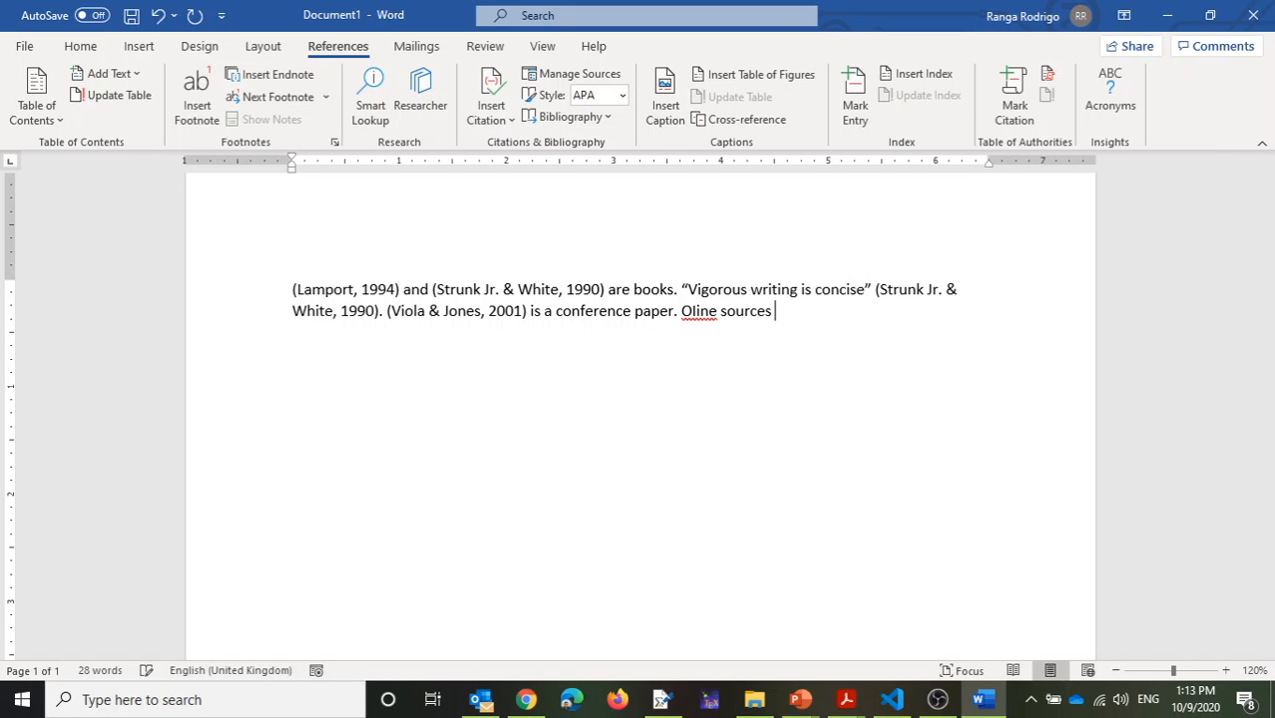
pyautogui.press('BackSpace')
pyautogui.press('BackSpace')
pyautogui.press('BackSpace')
pyautogui.press('BackSpace')
pyautogui.press('BackSpace')
pyautogui.press('BackSpace')
pyautogui.press('BackSpace')
pyautogui.press('BackSpace')
pyautogui.press('BackSpace')
pyautogui.press('BackSpace')
pyautogui.press('BackSpace')
pyautogui.press('BackSpace')
pyautogui.write('nline sour')
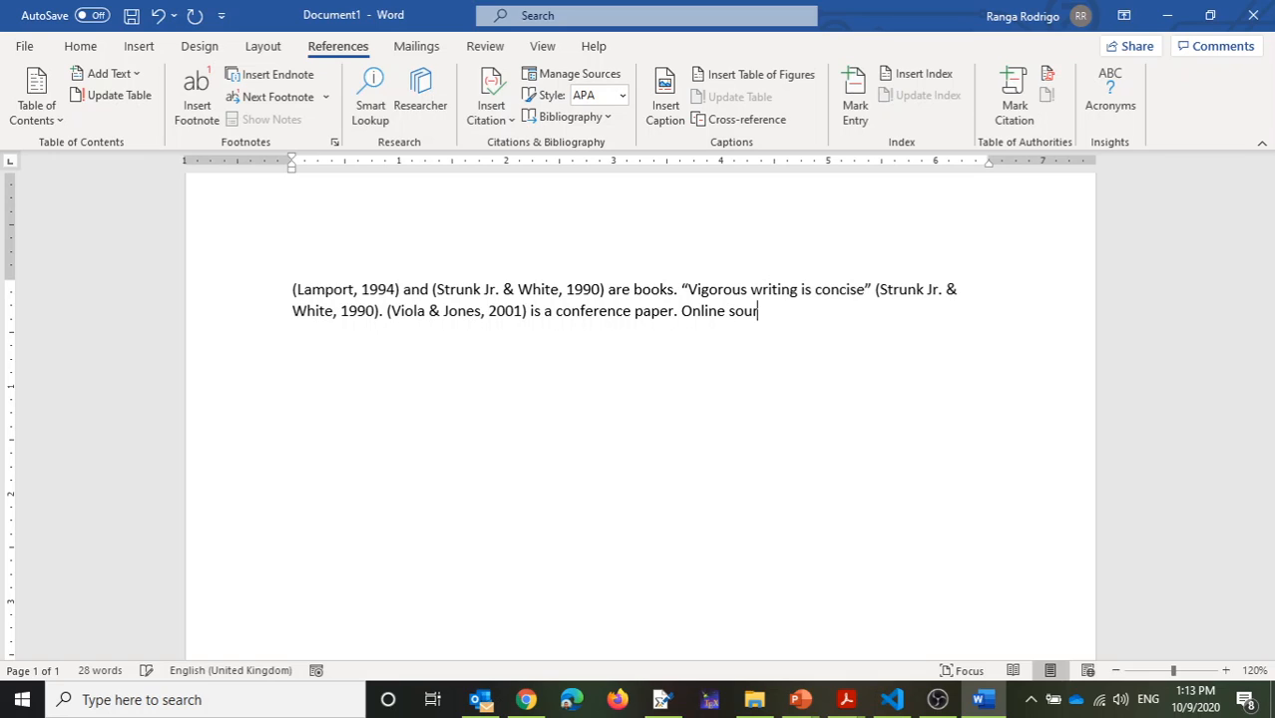
pyautogui.write('ces too are useful')
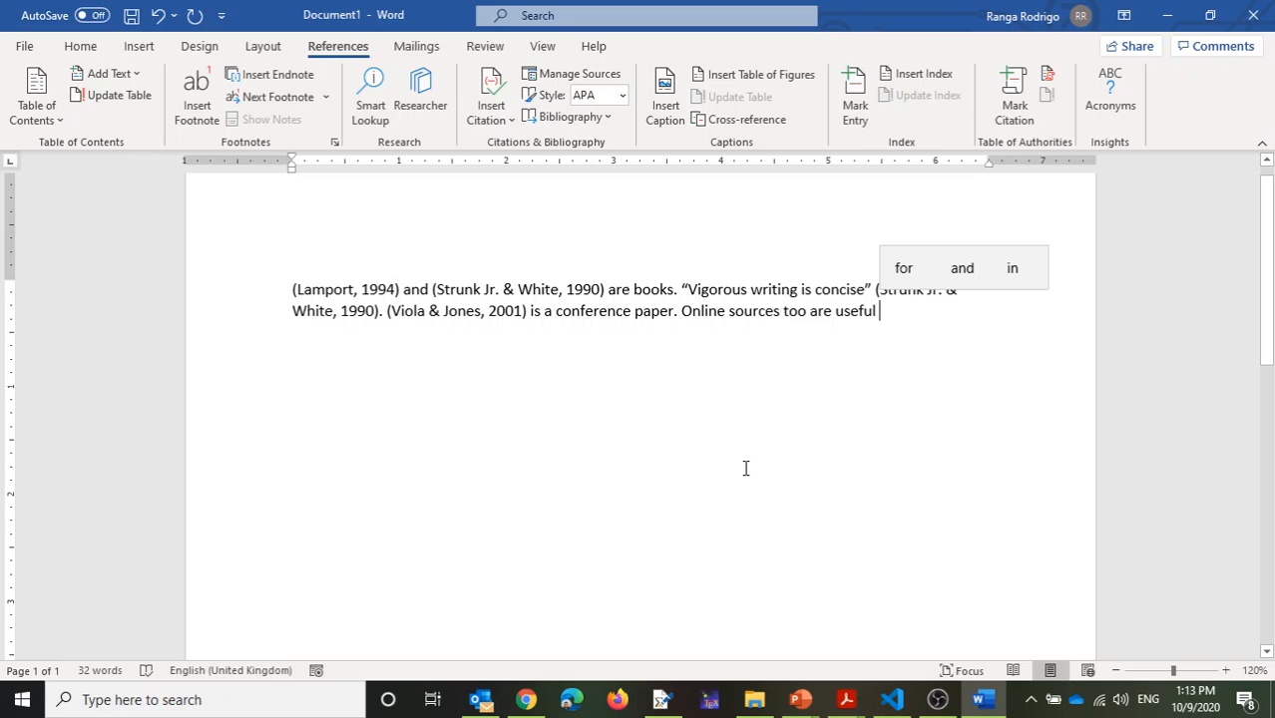
# Cite "How to Write an Abstract" for the online sources sentence and close it with a period
pyautogui.click(514, 121)
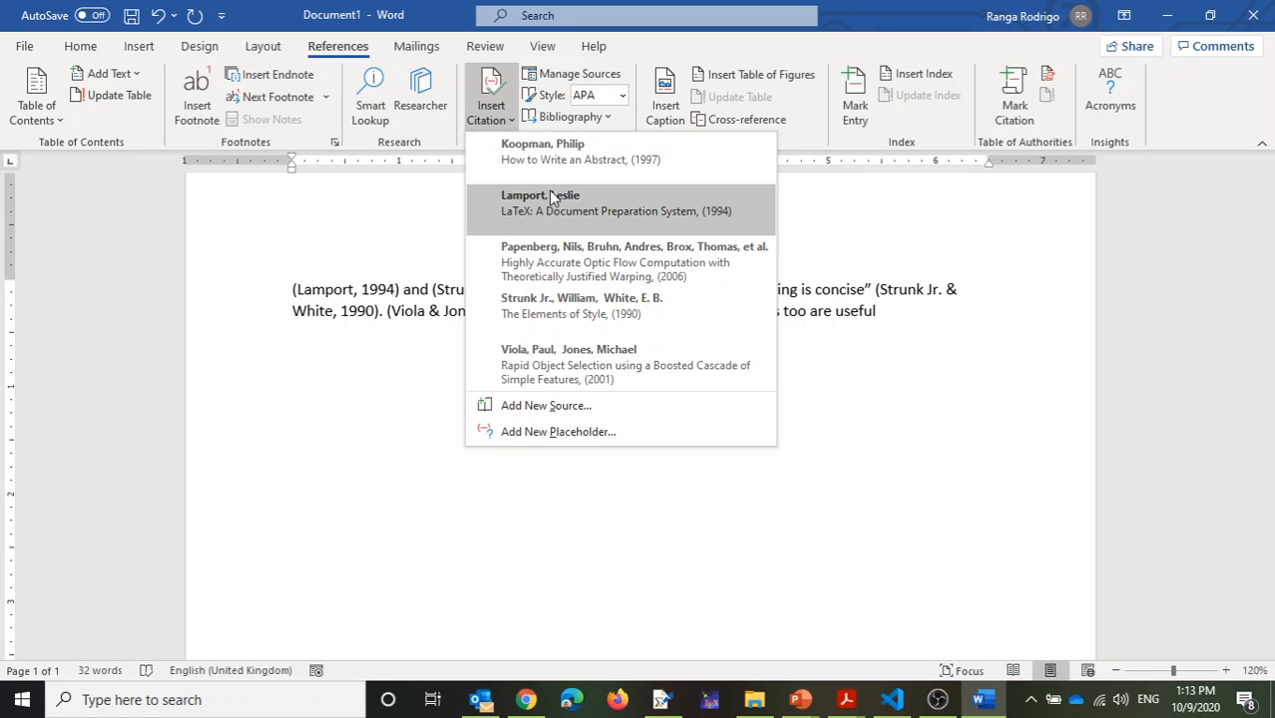
pyautogui.click(554, 162)
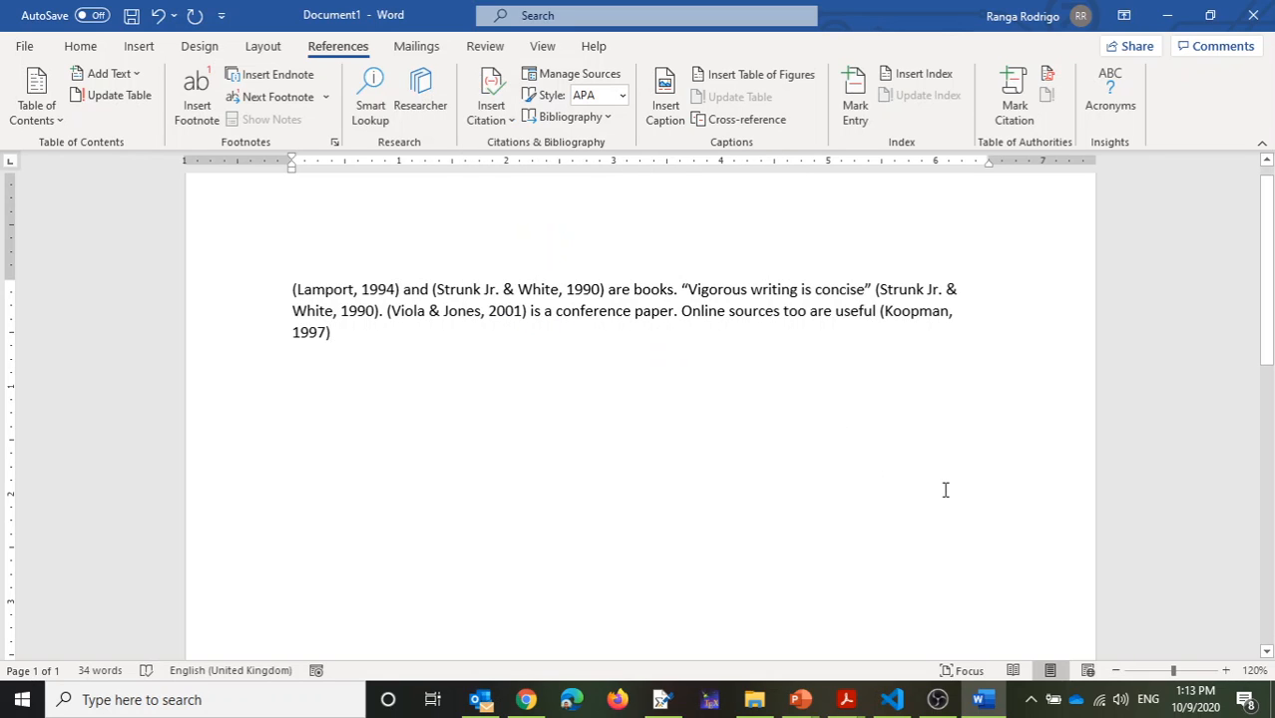
pyautogui.write('.')
# Insert the built-in "References" bibliography in a new paragraph below the text
pyautogui.press('Return')
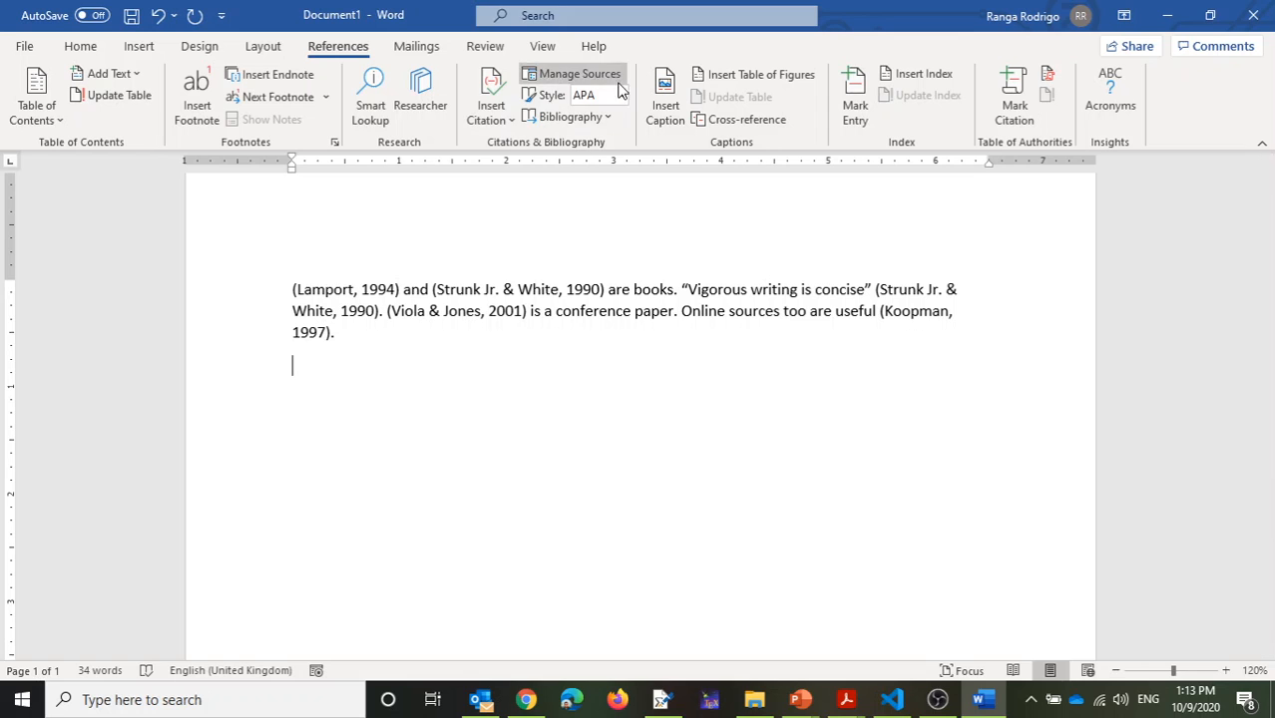
pyautogui.click(608, 116)
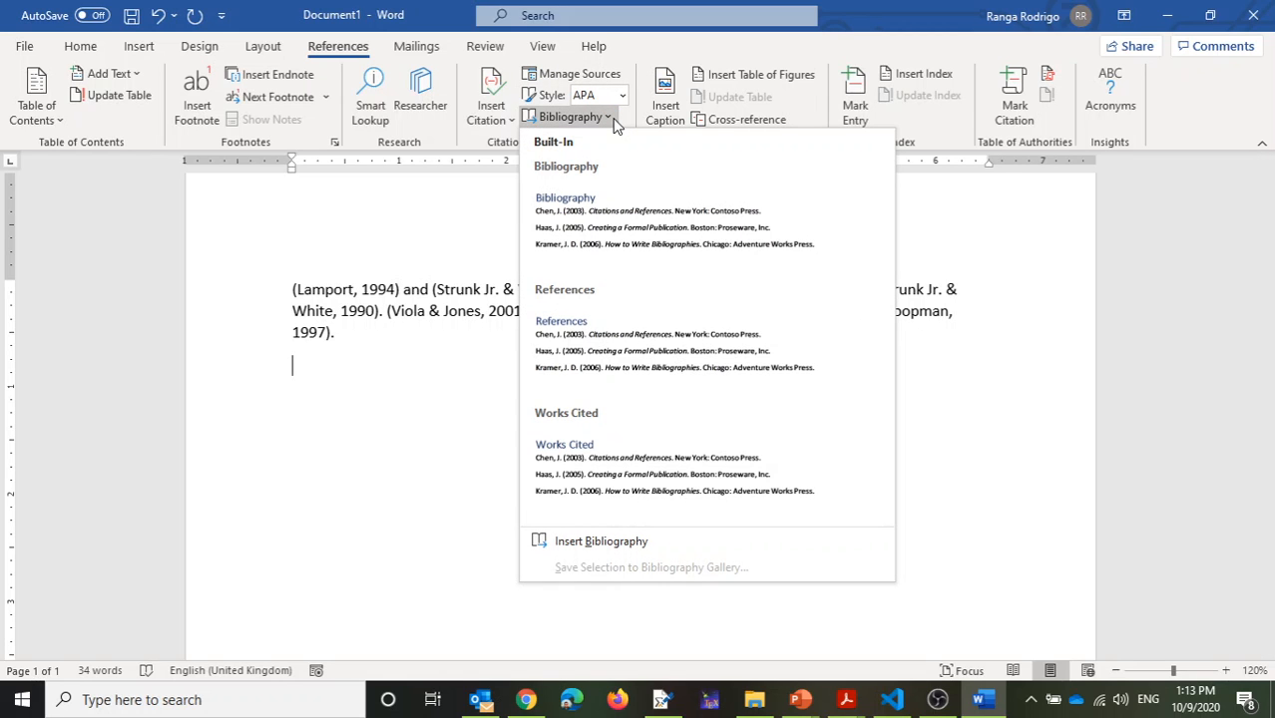
pyautogui.click(599, 348)
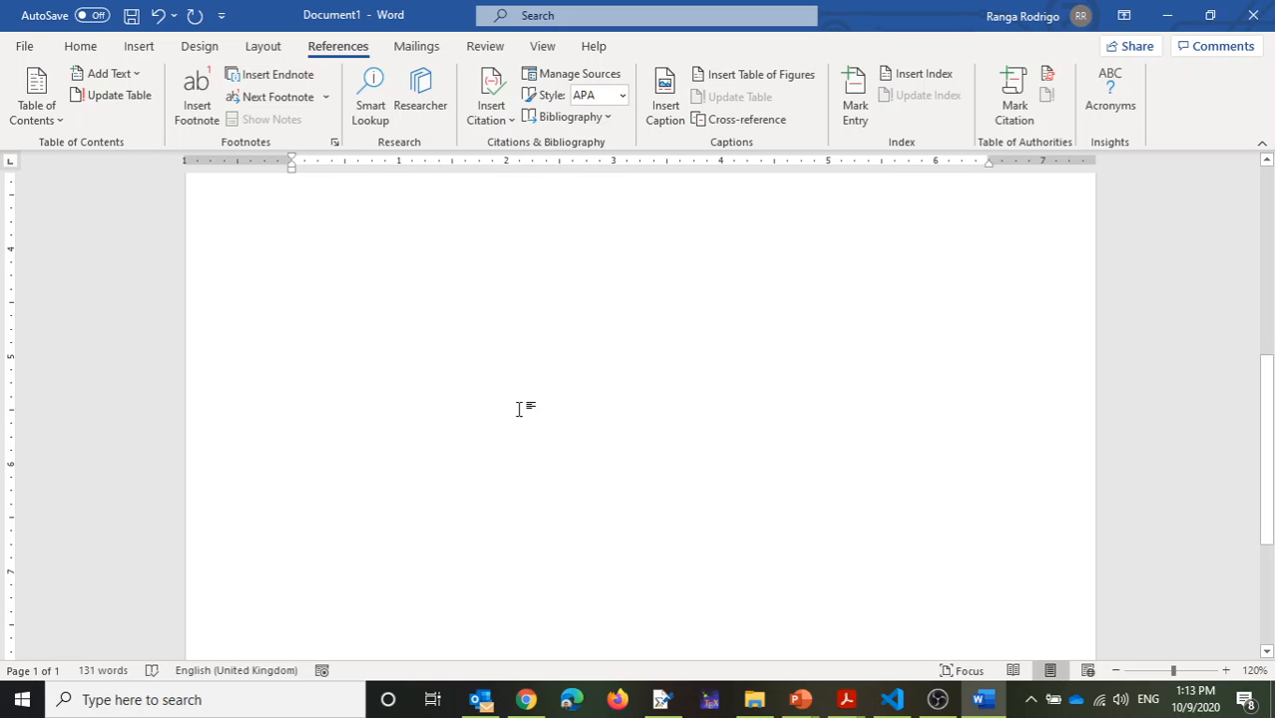
pyautogui.scroll(4, 523, 429)
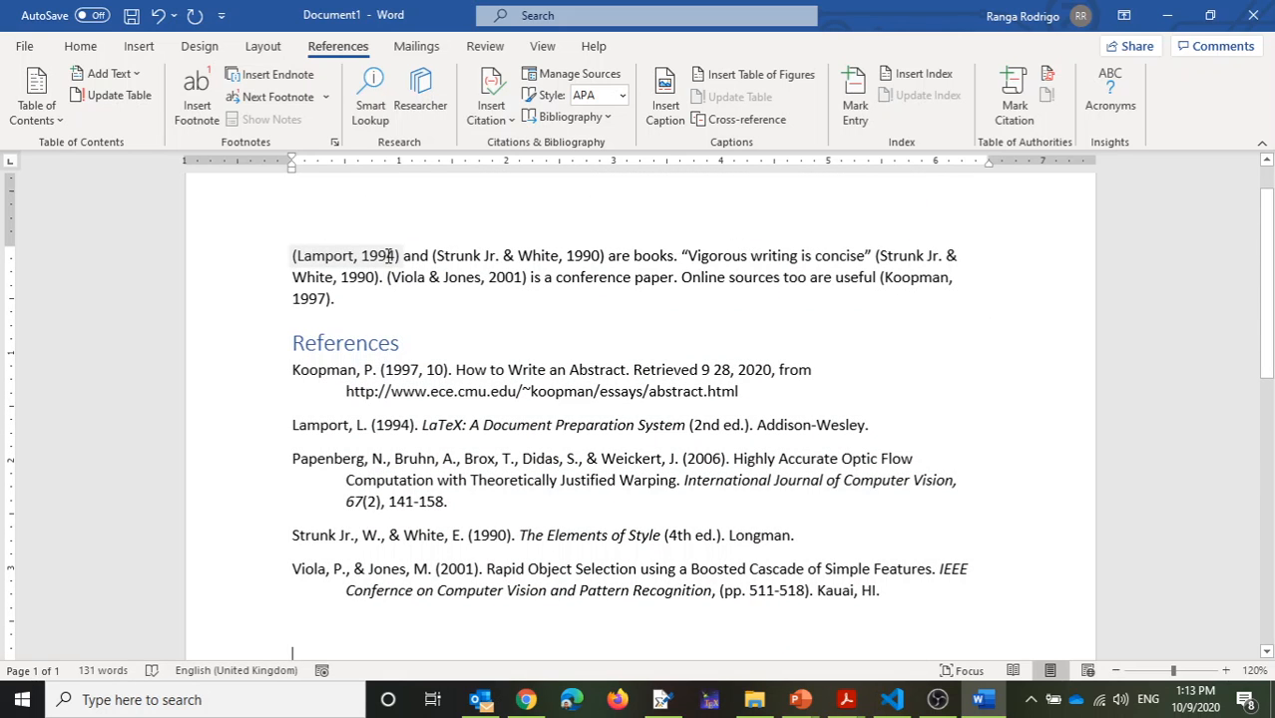
pyautogui.click(488, 304)
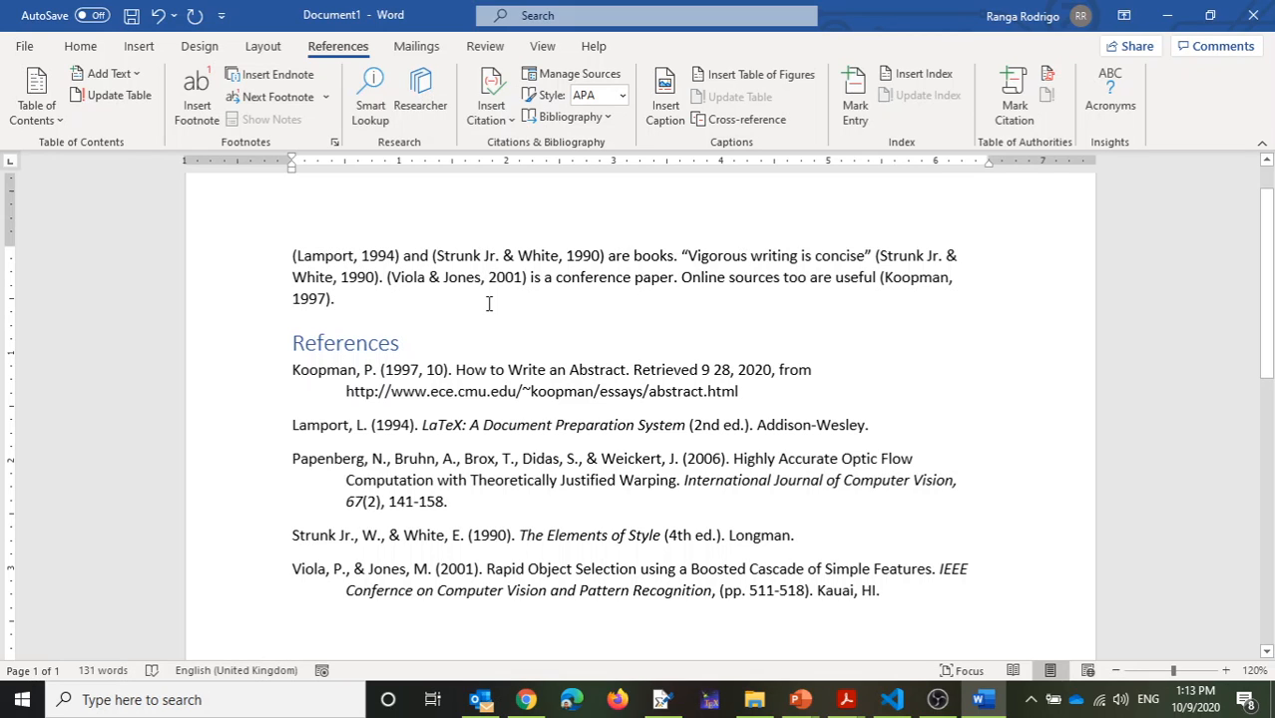
pyautogui.click(806, 371)
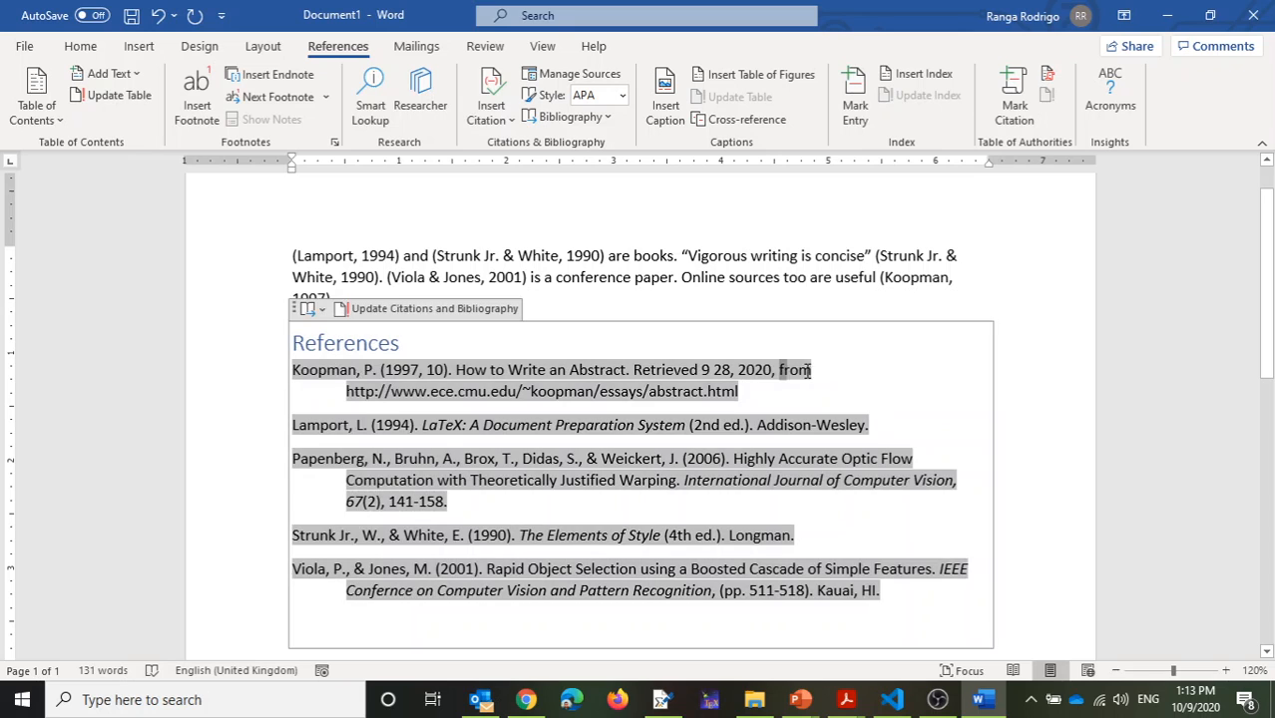
pyautogui.click(845, 374)
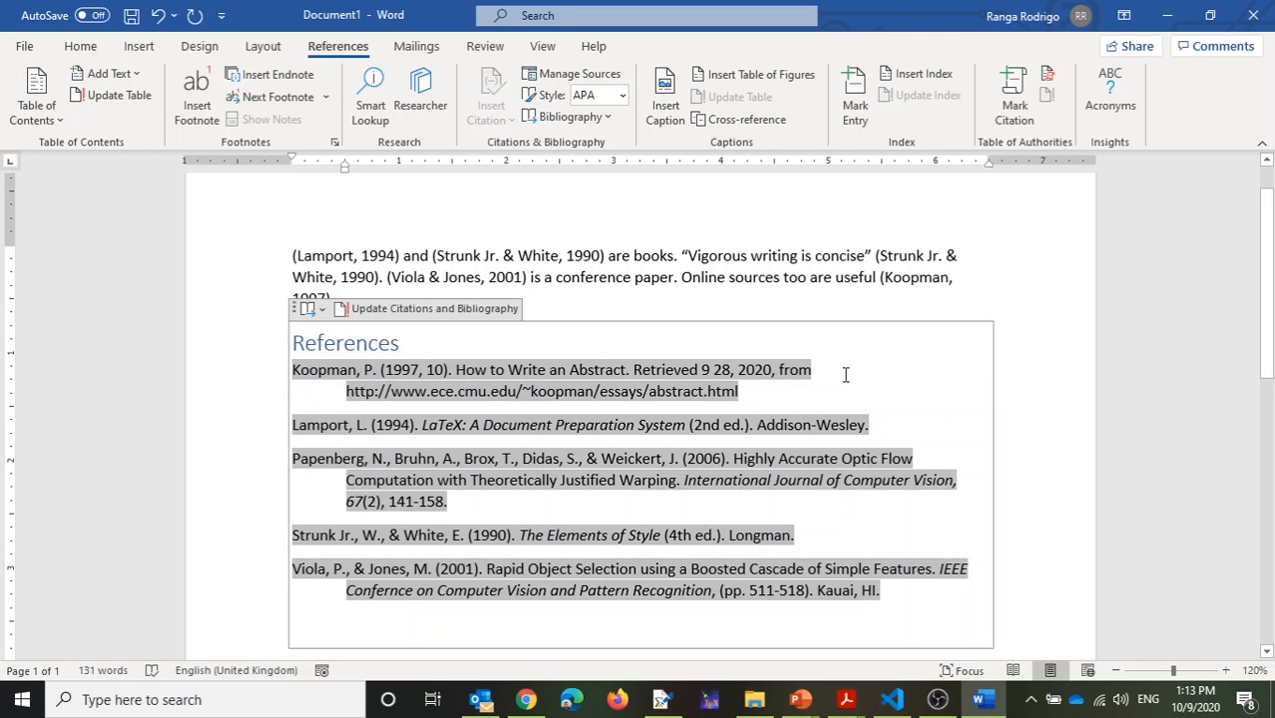
pyautogui.click(891, 298)
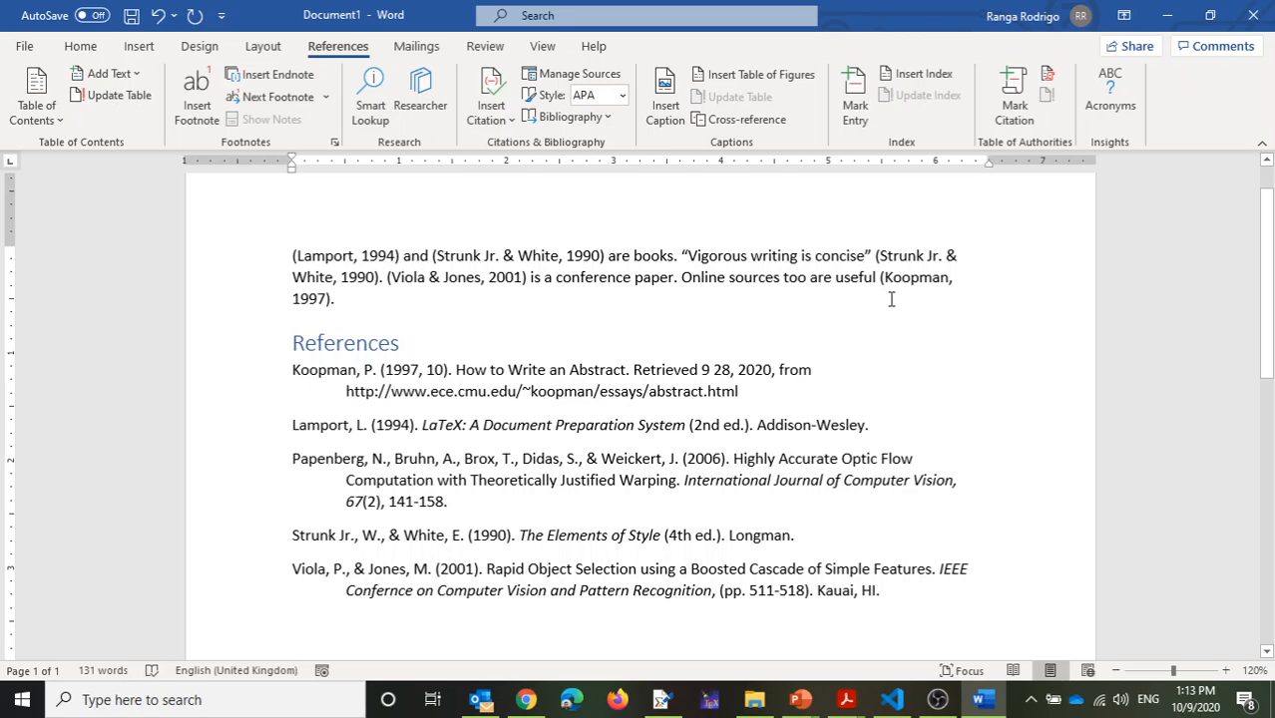
# Change the citation and bibliography style of the document to IEEE
pyautogui.click(622, 96)
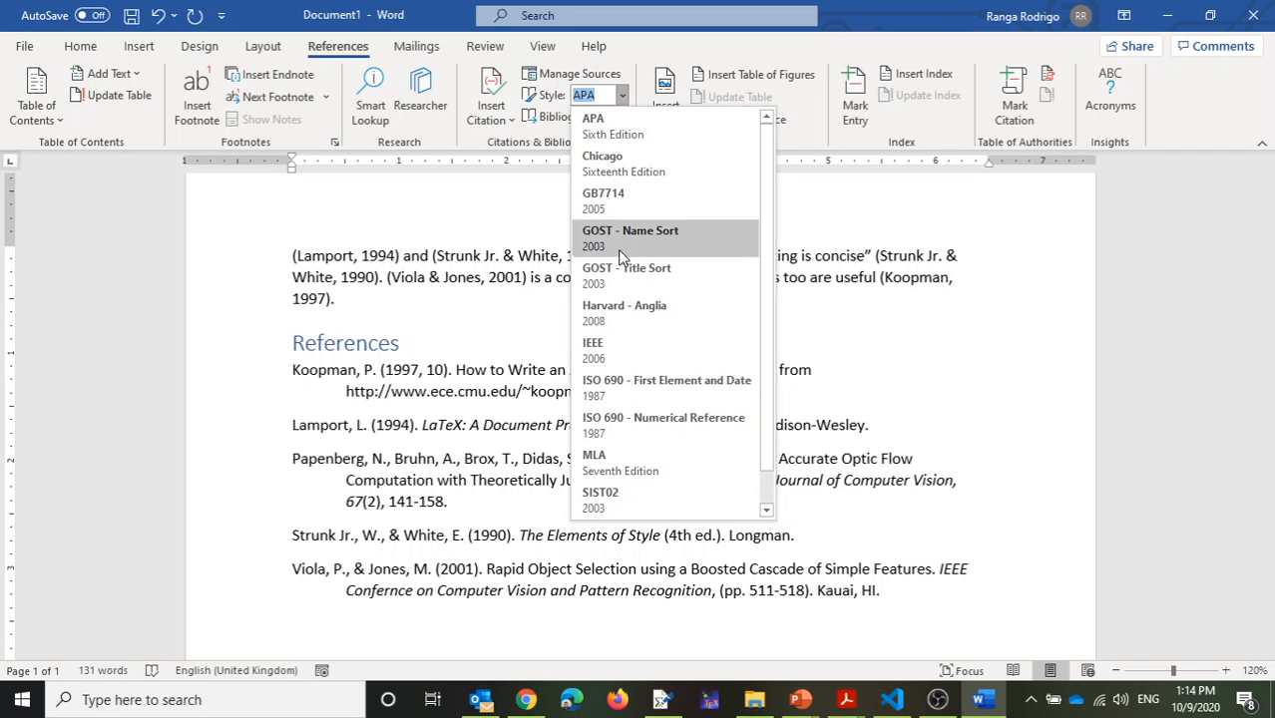
pyautogui.click(609, 346)
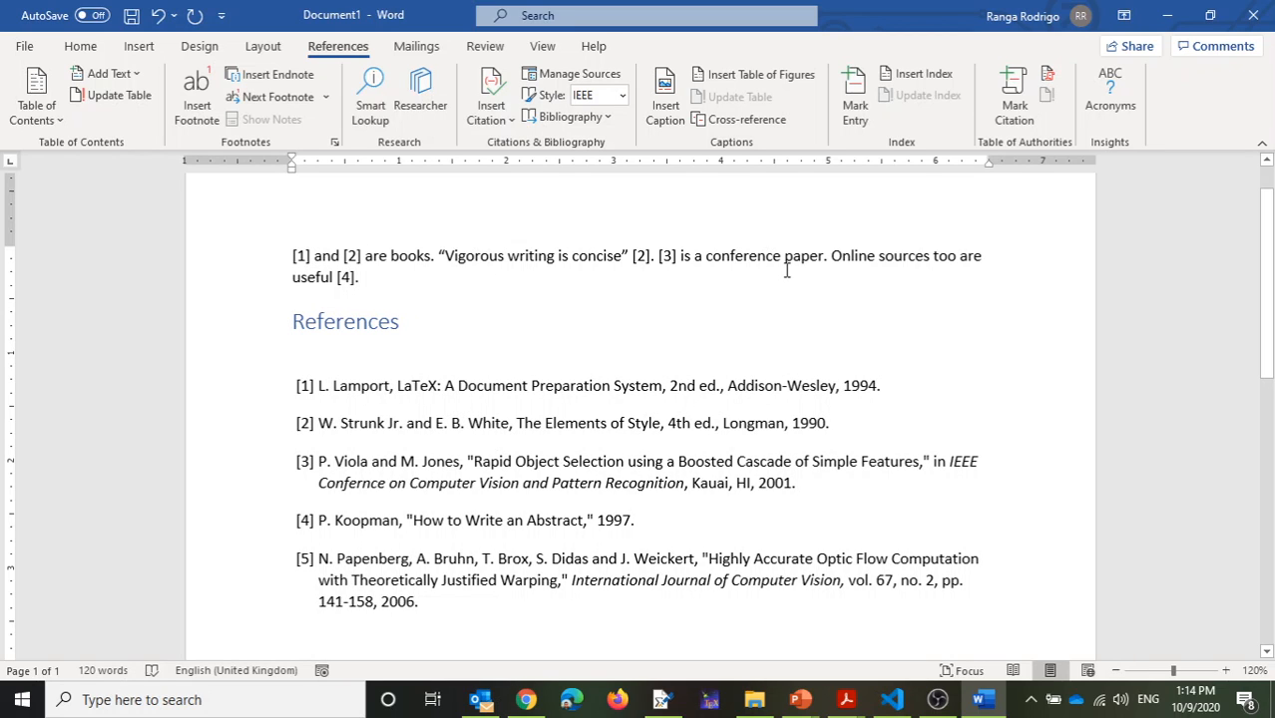
pyautogui.scroll(-1, 486, 387)
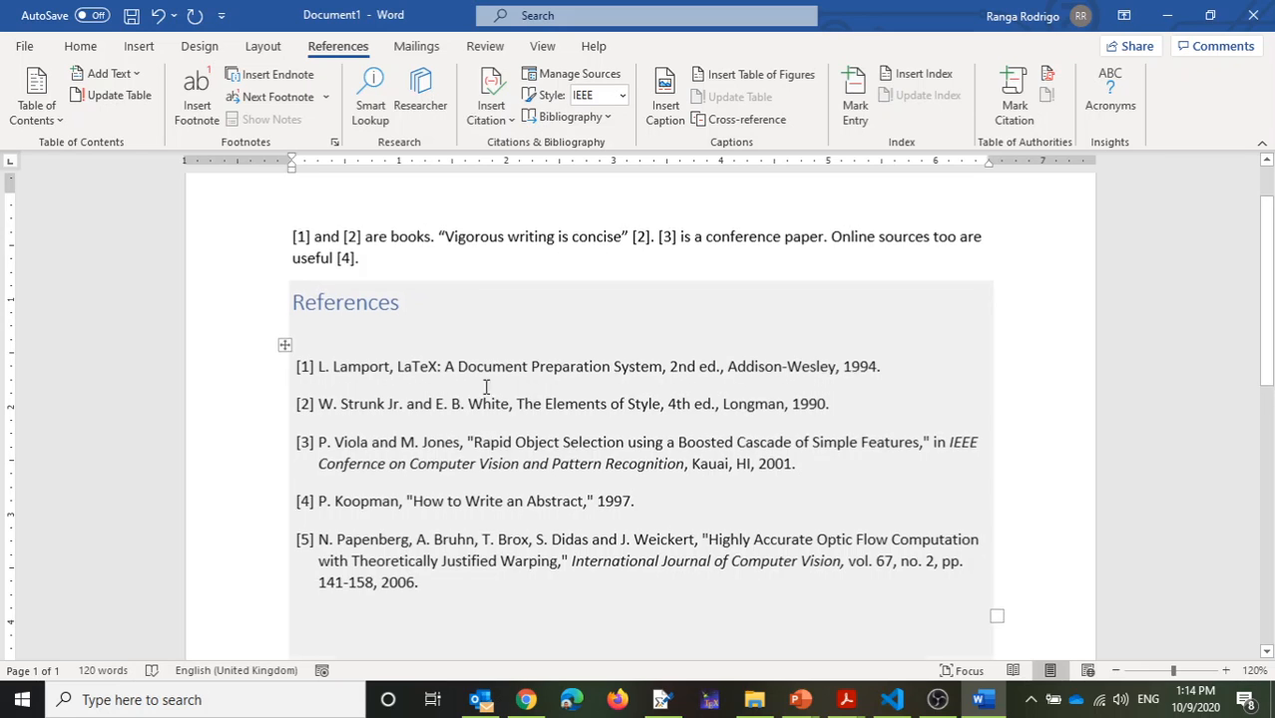
pyautogui.click(709, 477)
pyautogui.click(622, 96)
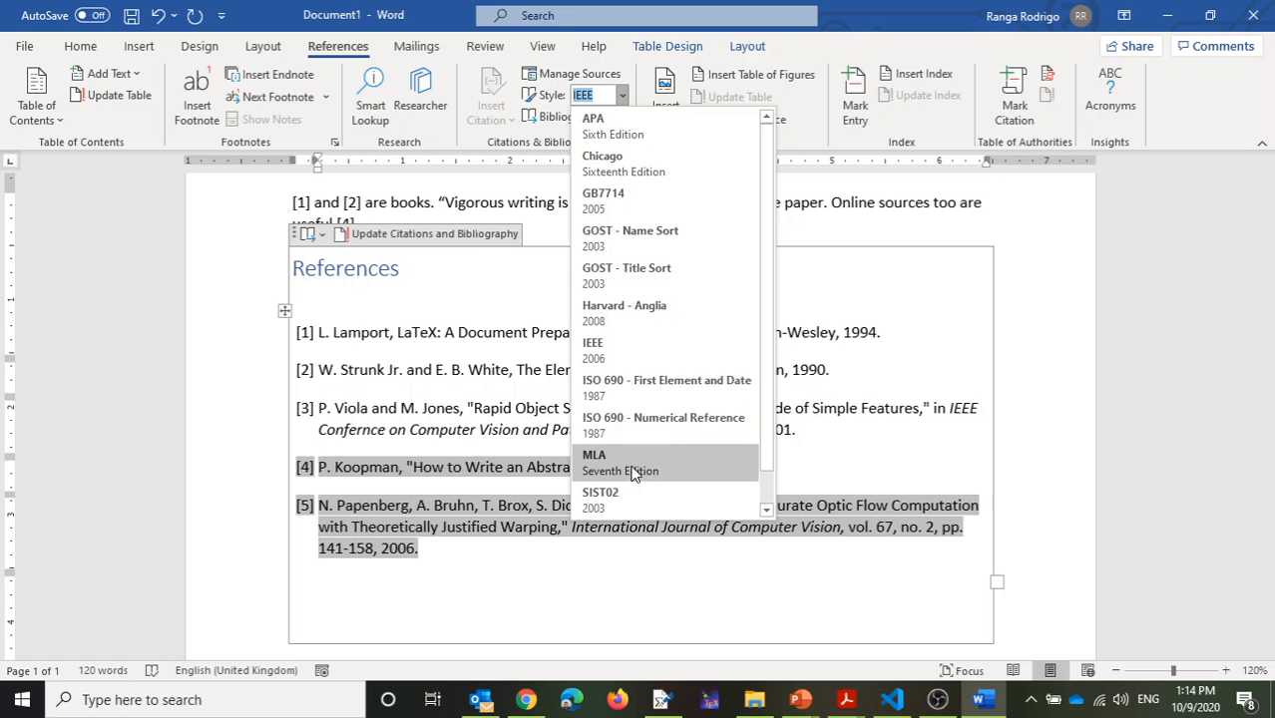
pyautogui.click(447, 284)
pyautogui.scroll(1, 572, 258)
pyautogui.click(577, 311)
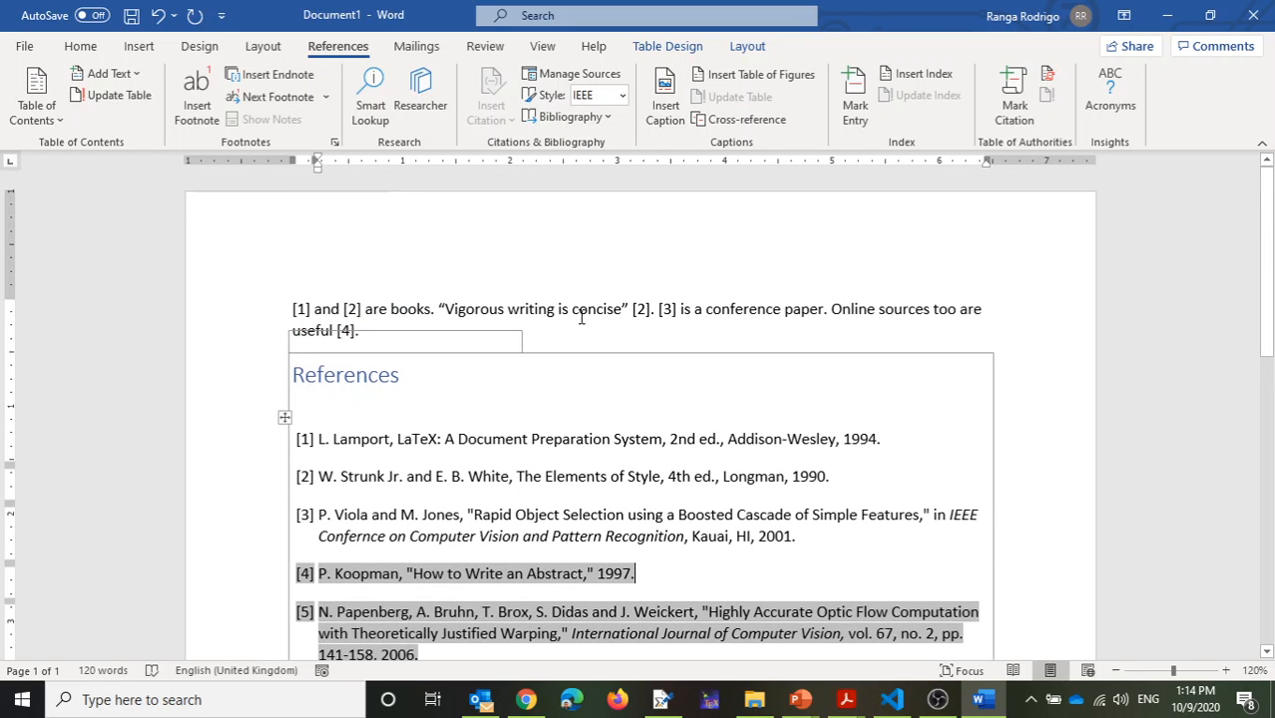